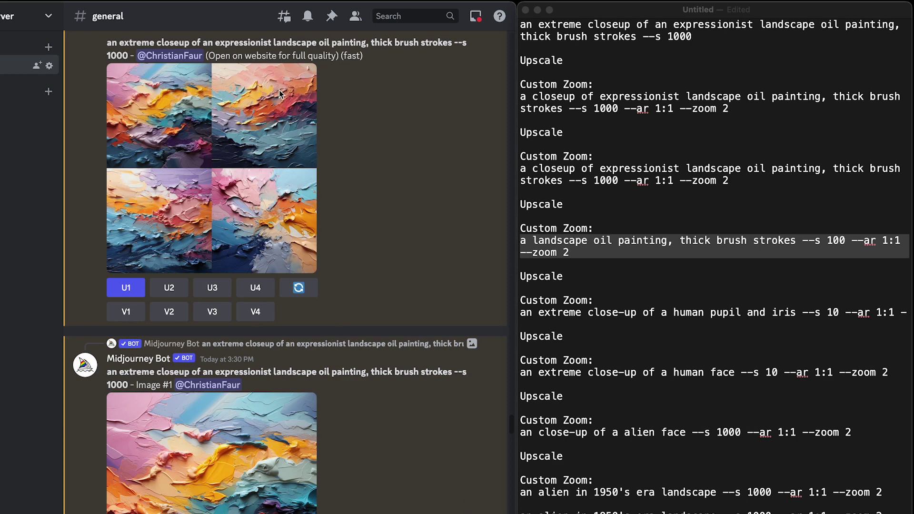
# - Review the prompt in the Custom Zoom form of the first upscaled oil painting, then close the form without submitting it
pyautogui.scroll(1, 170, 61)
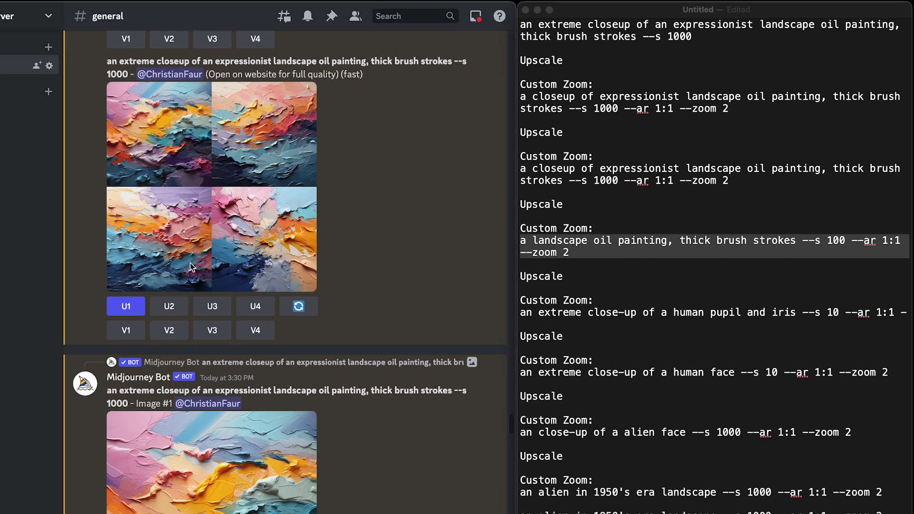
pyautogui.scroll(-3, 133, 304)
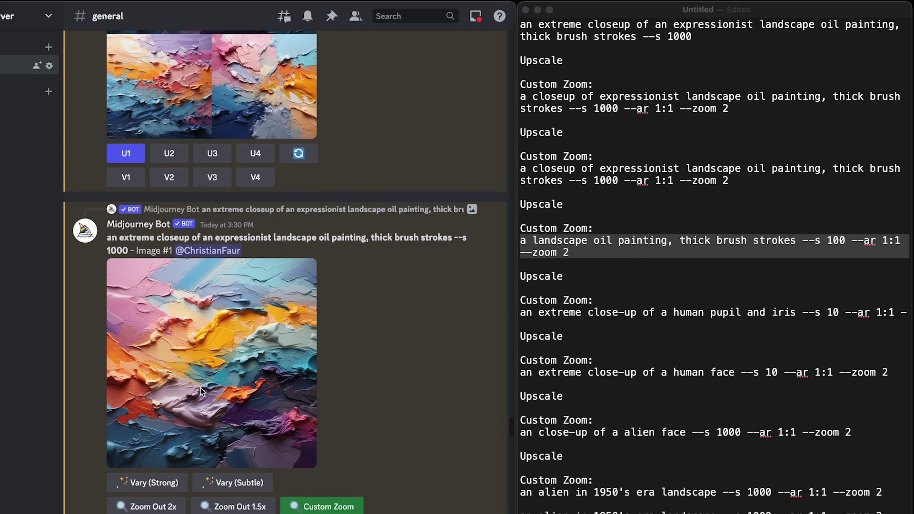
pyautogui.scroll(-2, 200, 389)
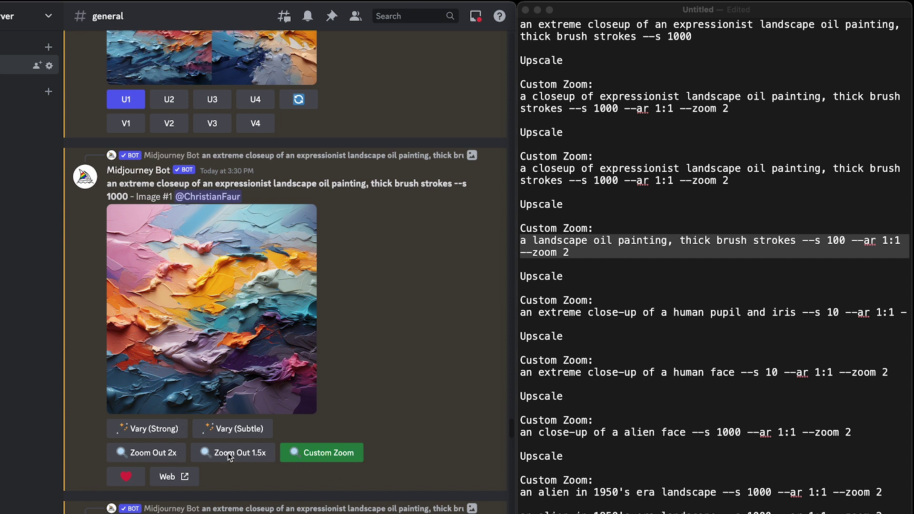
pyautogui.click(328, 455)
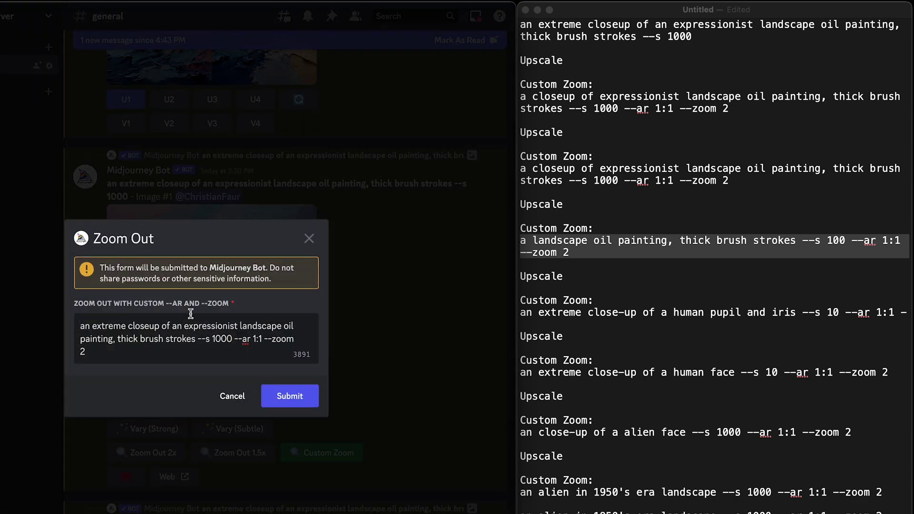
pyautogui.doubleClick(240, 324)
pyautogui.tripleClick(241, 324)
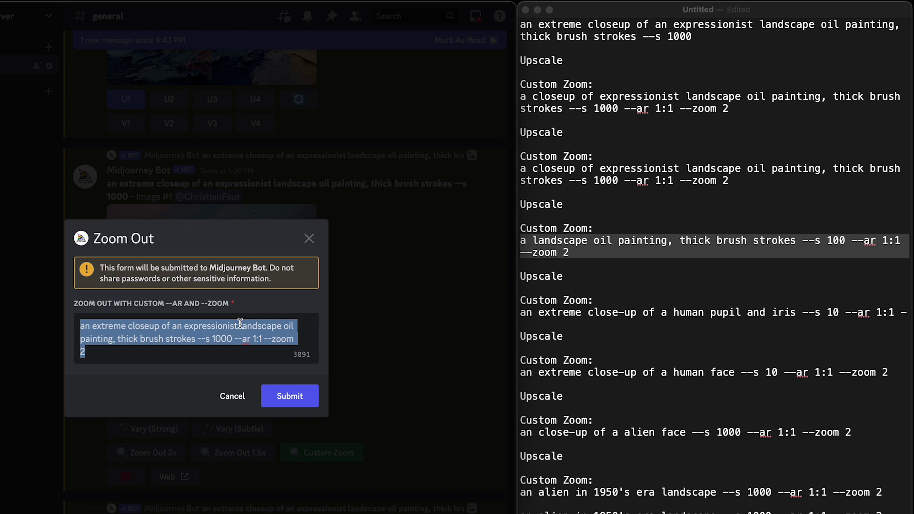
pyautogui.click(201, 328)
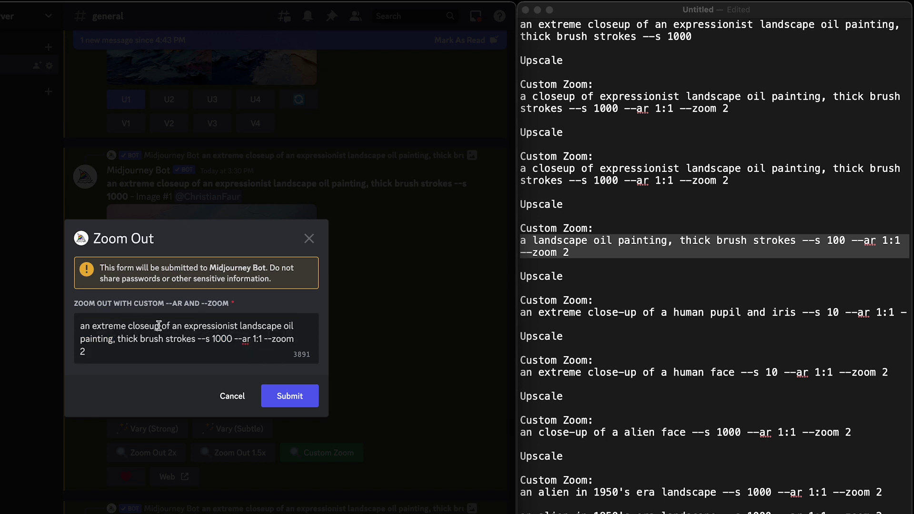
pyautogui.moveTo(233, 339); pyautogui.dragTo(201, 340)
pyautogui.click(307, 238)
# - Examine the successive zoom-outs of the expressionist landscape oil painting, from the first closeup grid through the upscaled Image #4
pyautogui.scroll(-5, 238, 286)
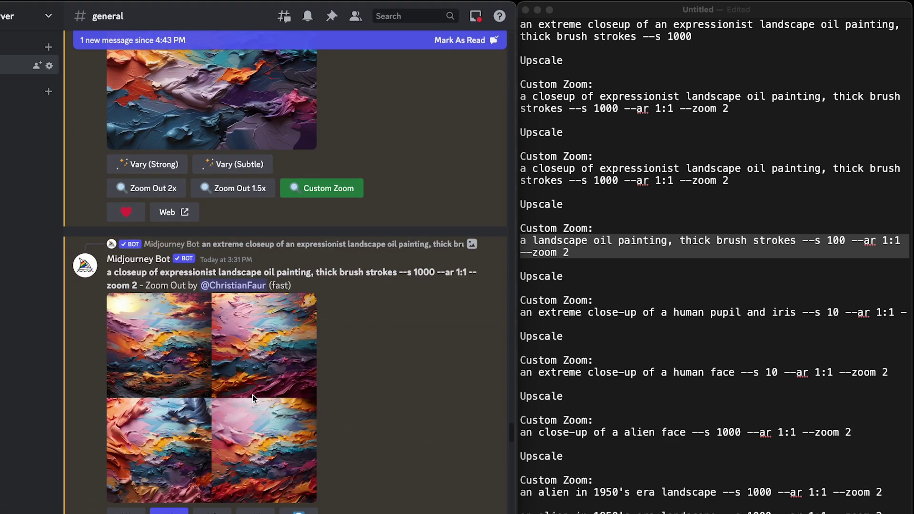
pyautogui.scroll(-2, 230, 485)
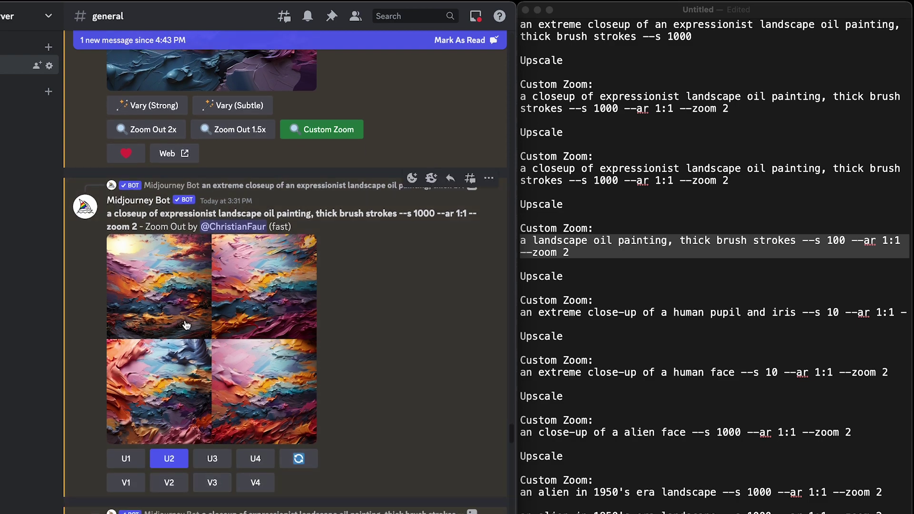
pyautogui.scroll(-9, 284, 291)
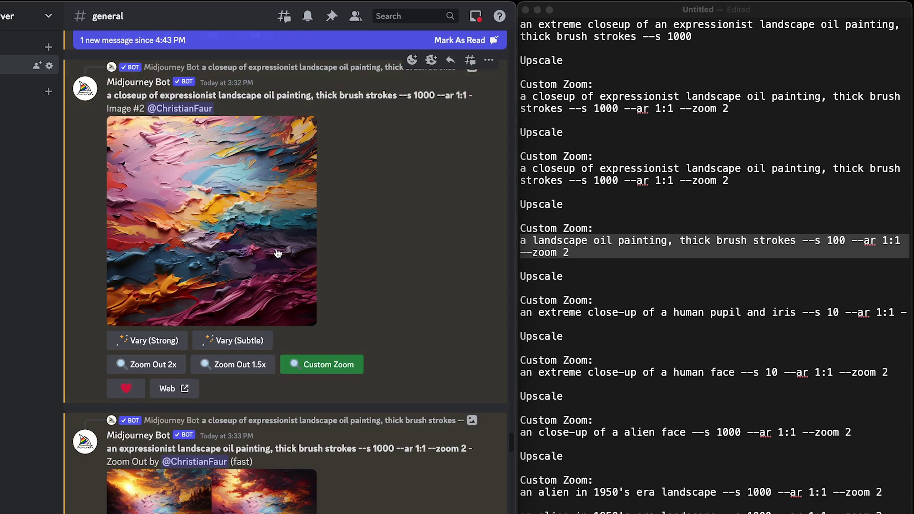
pyautogui.scroll(1, 277, 250)
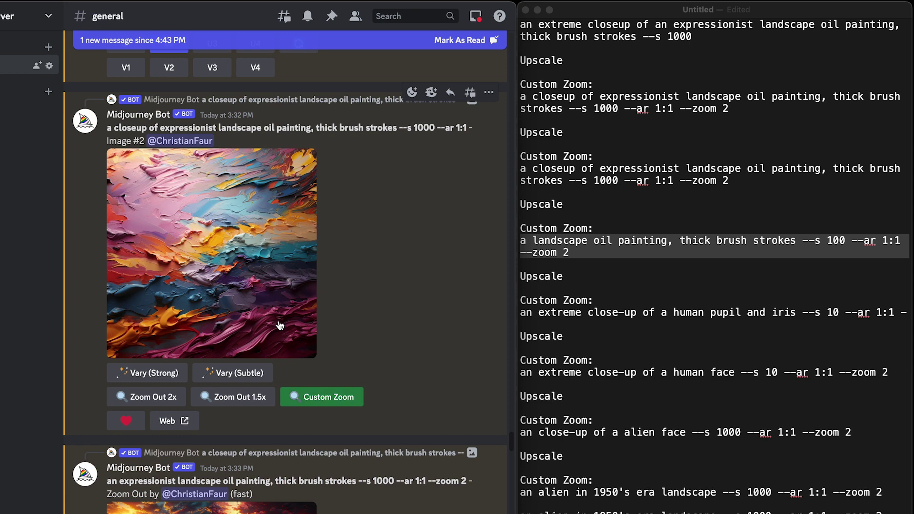
pyautogui.scroll(-1, 241, 319)
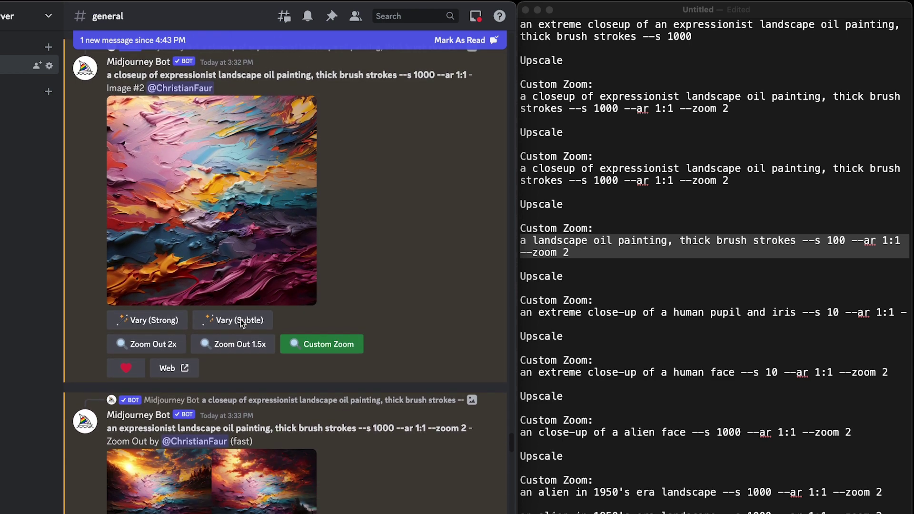
pyautogui.scroll(-5, 359, 416)
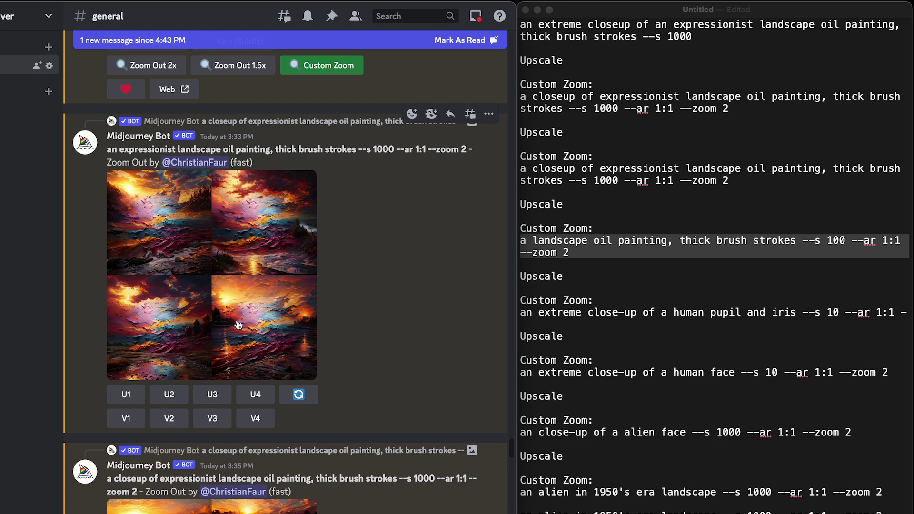
pyautogui.scroll(-3, 233, 336)
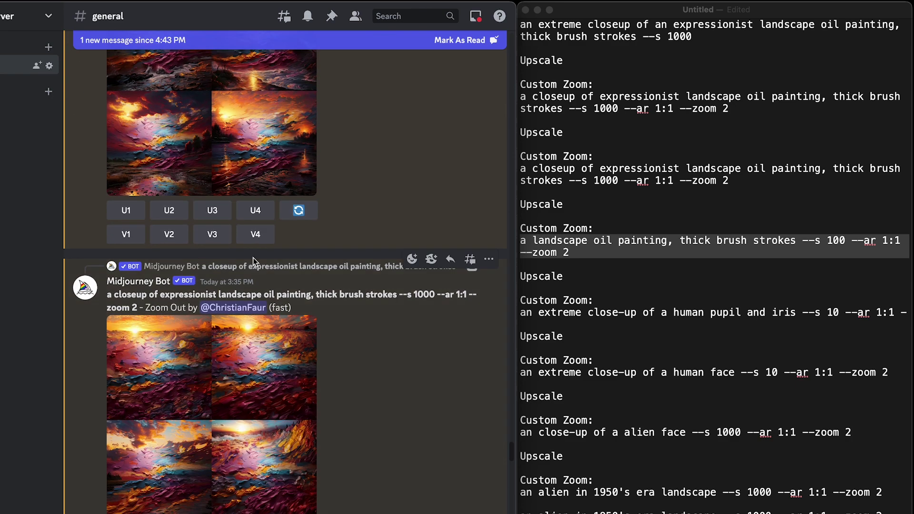
pyautogui.scroll(-3, 259, 263)
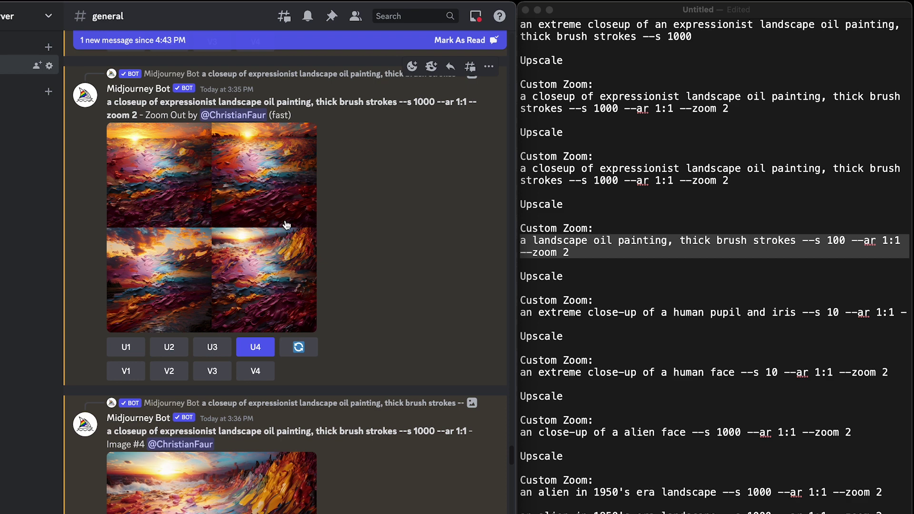
pyautogui.scroll(-2, 285, 285)
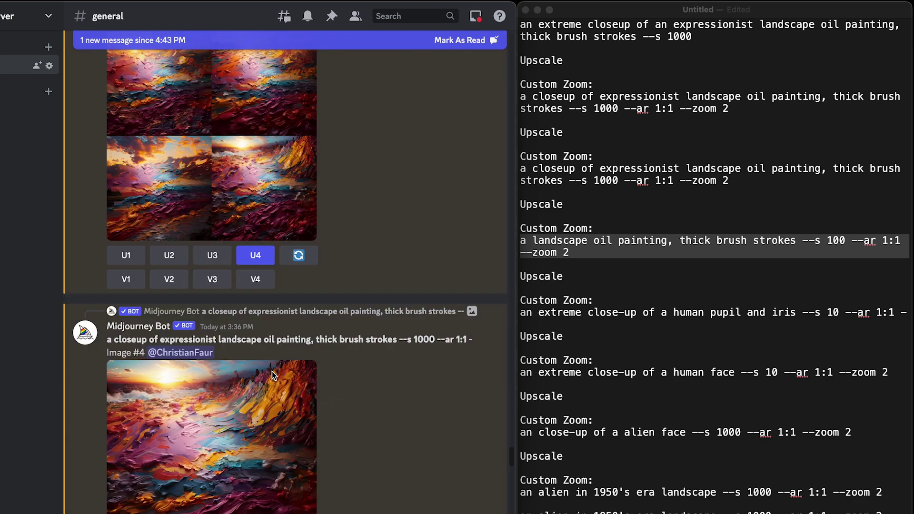
pyautogui.scroll(-3, 289, 328)
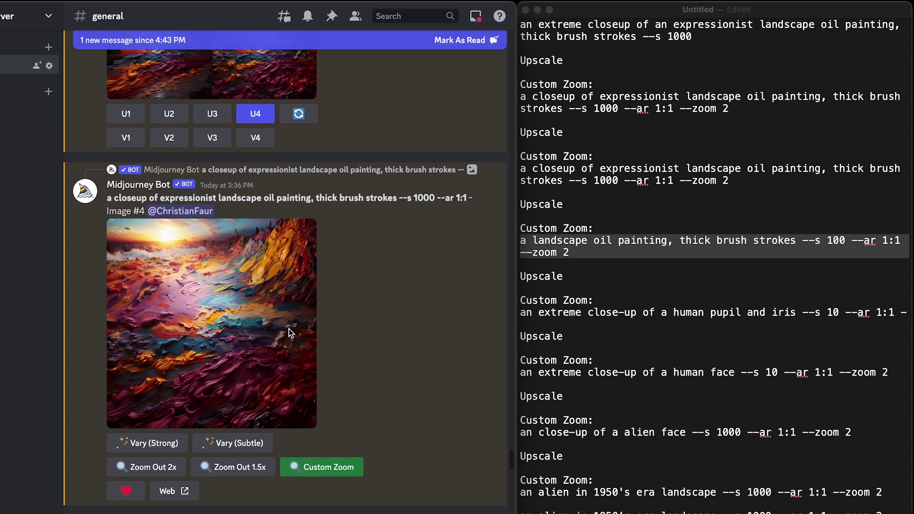
pyautogui.scroll(-1, 253, 347)
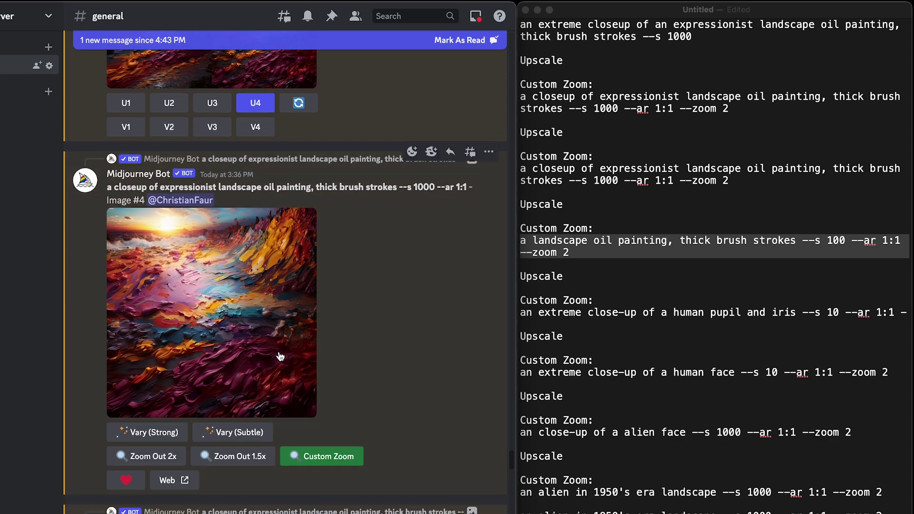
pyautogui.scroll(-1, 274, 381)
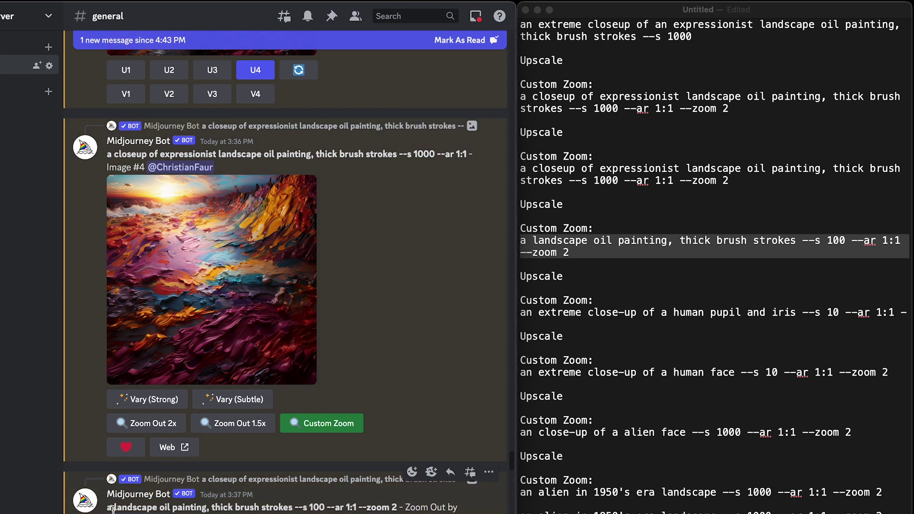
# - Examine the "a landscape oil painting, thick brush strokes" zoom-out, checking its prompt wording, its --s value and the upscaled Image #1
pyautogui.moveTo(112, 510)
pyautogui.mouseDown()
pyautogui.moveTo(305, 513)
pyautogui.moveTo(295, 508)
pyautogui.mouseUp()
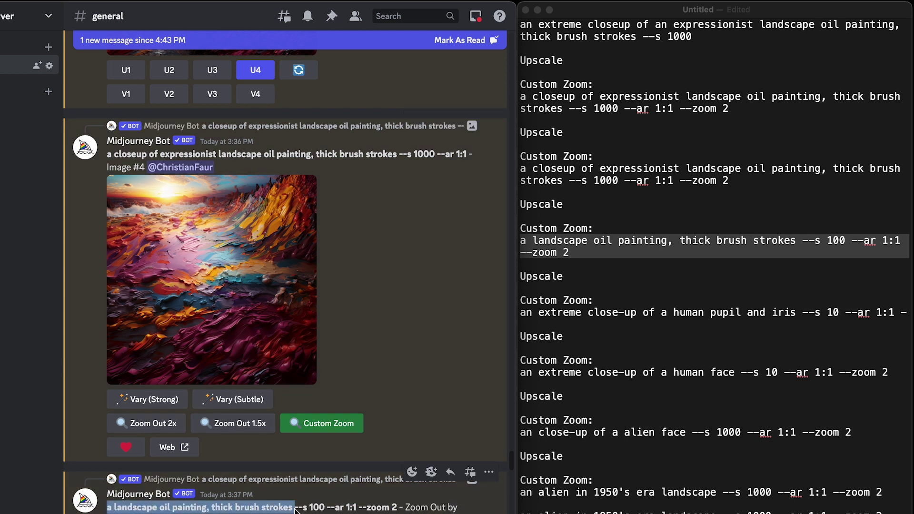
pyautogui.scroll(-1, 296, 508)
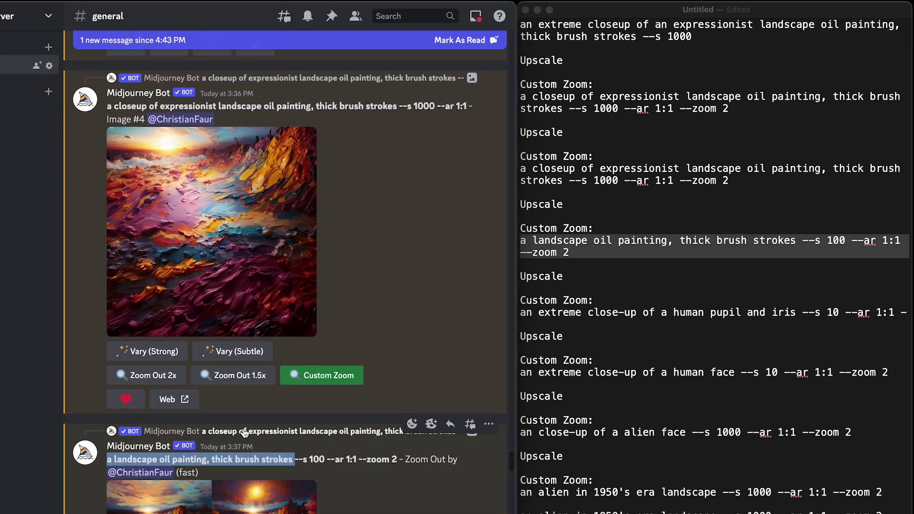
pyautogui.scroll(-1, 286, 453)
pyautogui.doubleClick(317, 415)
pyautogui.scroll(-3, 308, 418)
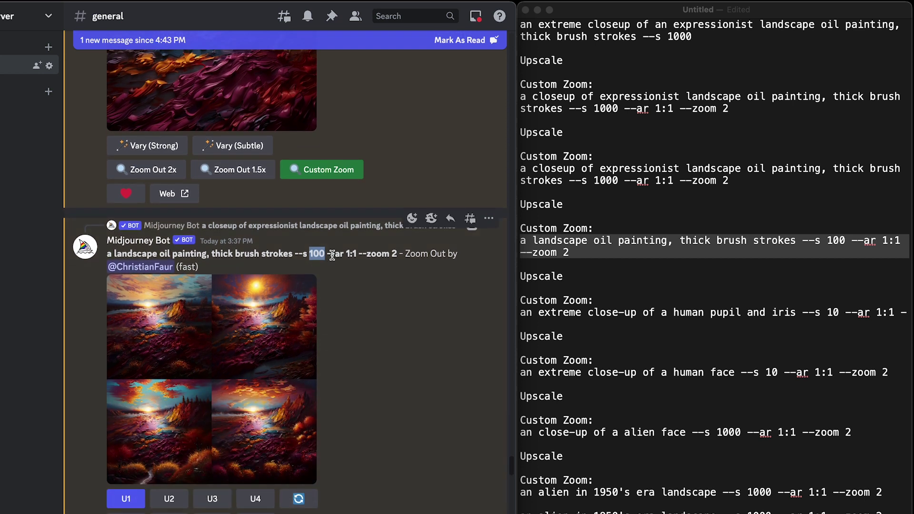
pyautogui.moveTo(292, 253); pyautogui.dragTo(105, 254)
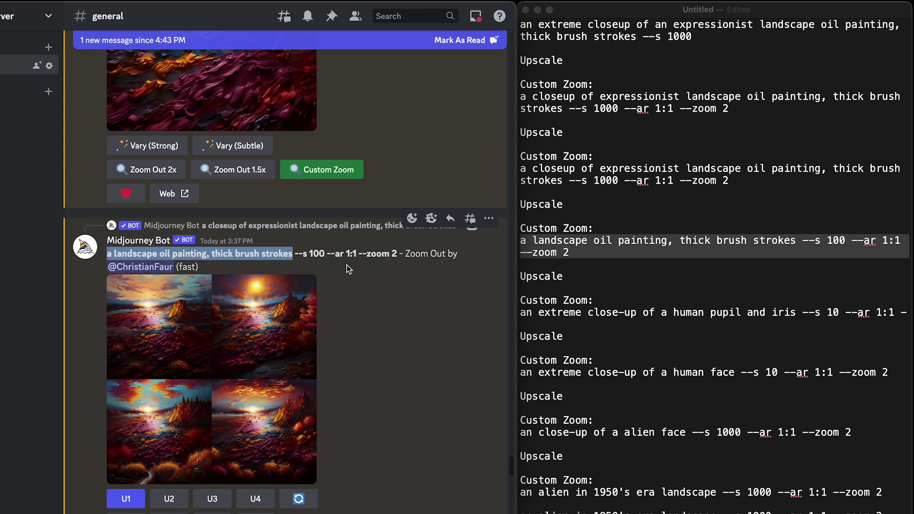
pyautogui.scroll(-1, 272, 339)
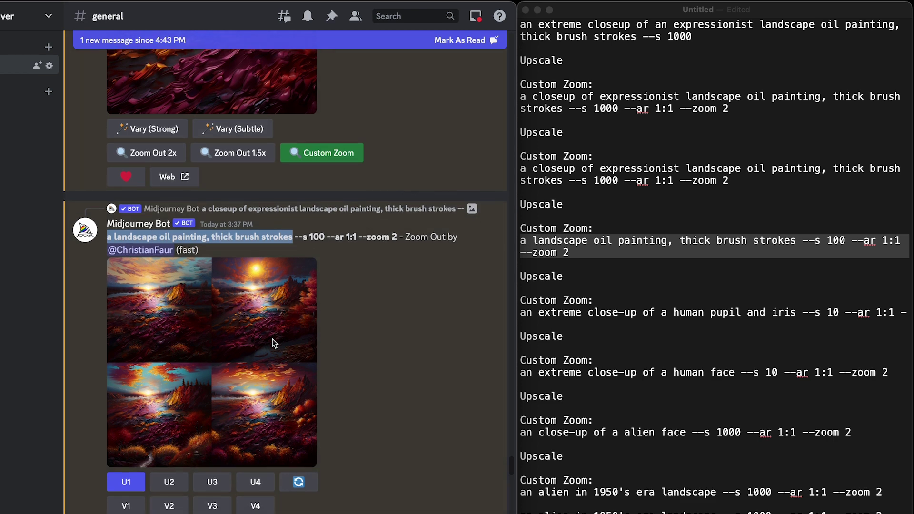
pyautogui.scroll(-2, 242, 414)
pyautogui.scroll(-1, 311, 381)
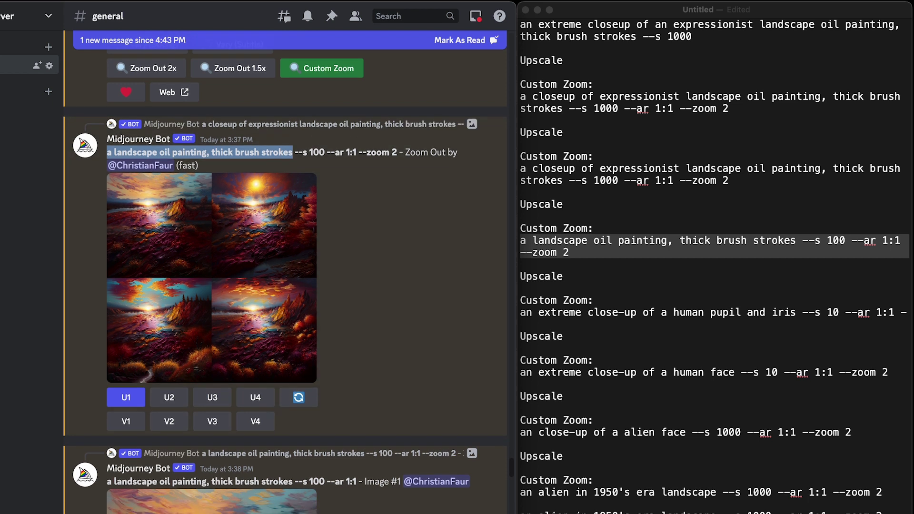
pyautogui.scroll(-3, 264, 333)
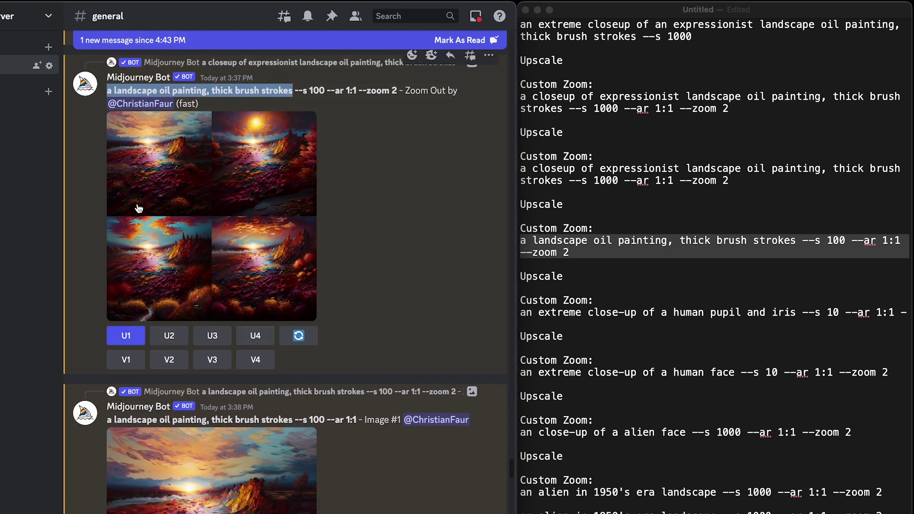
pyautogui.scroll(-10, 154, 339)
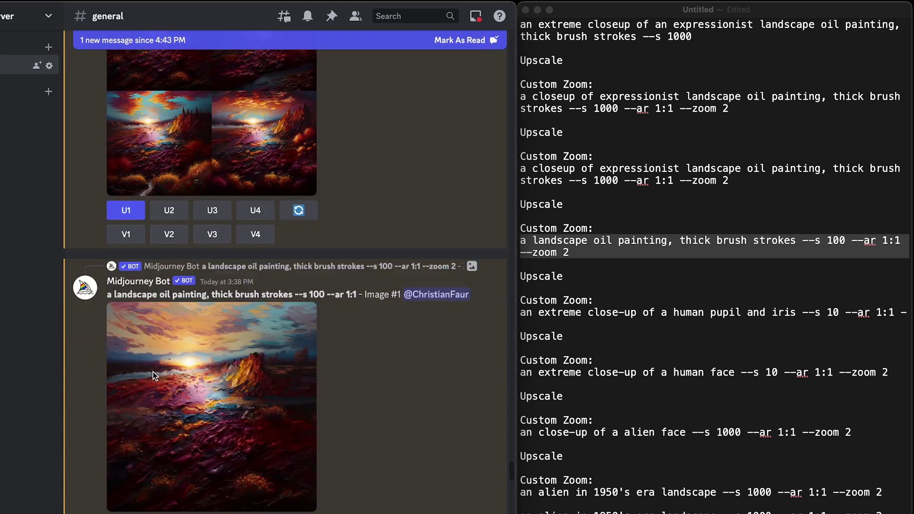
pyautogui.scroll(-2, 189, 364)
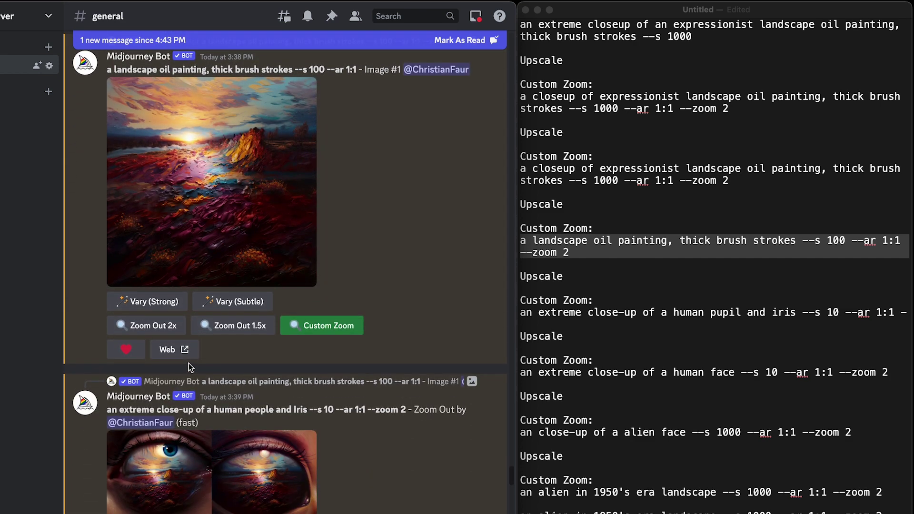
pyautogui.scroll(1, 239, 221)
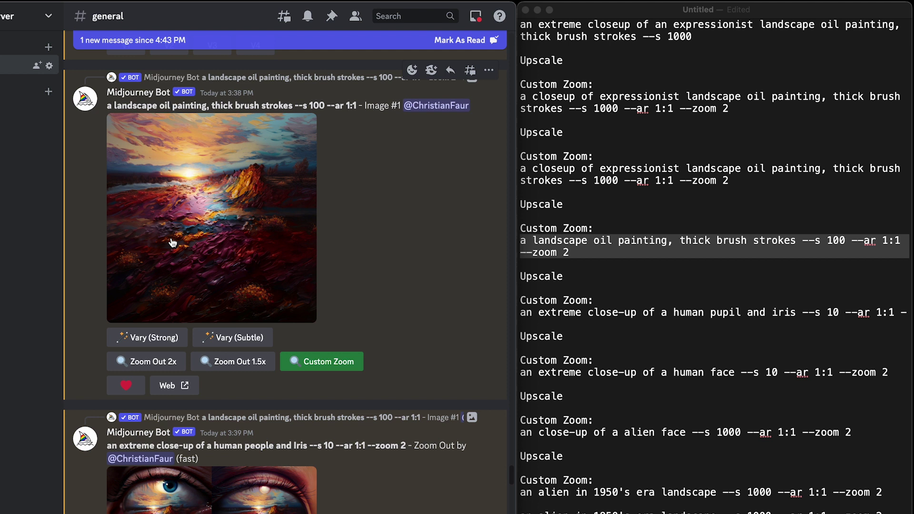
pyautogui.scroll(-1, 173, 243)
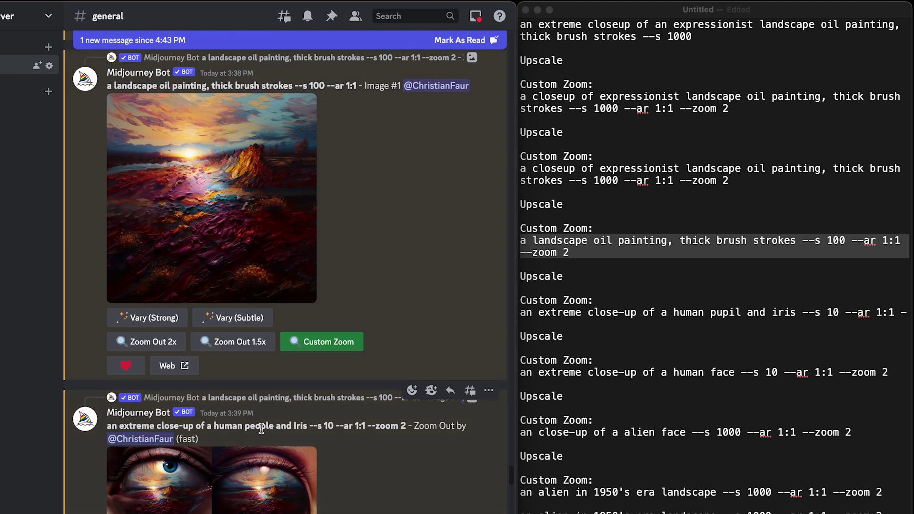
# - Examine the zoom-outs that turn the landscape into a human pupil and iris and a human face, including the --s setting
pyautogui.scroll(-10, 262, 429)
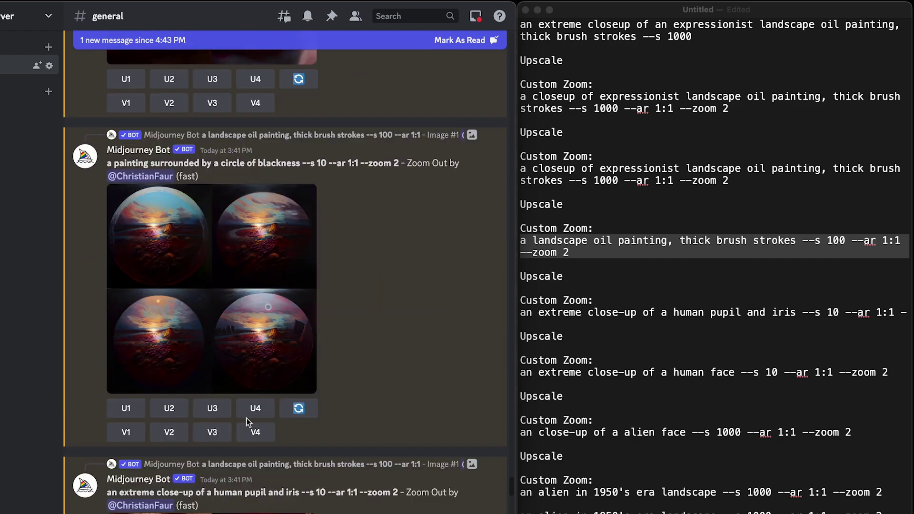
pyautogui.scroll(-10, 247, 422)
pyautogui.scroll(2, 247, 419)
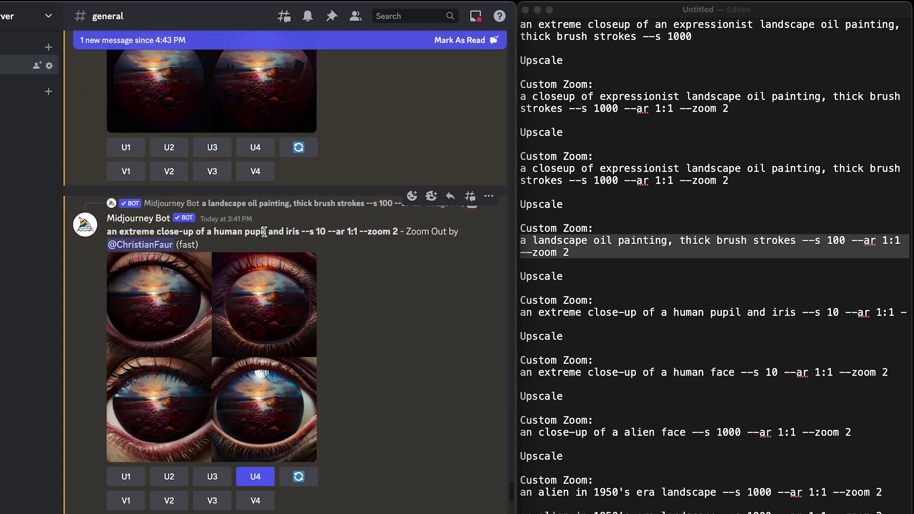
pyautogui.moveTo(301, 232); pyautogui.dragTo(325, 232)
pyautogui.scroll(-1, 247, 315)
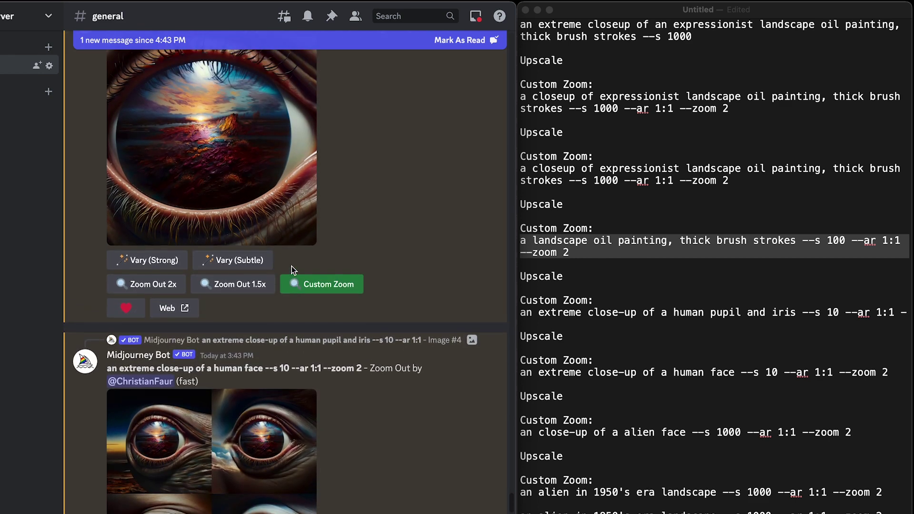
pyautogui.scroll(-10, 327, 307)
pyautogui.scroll(-5, 326, 304)
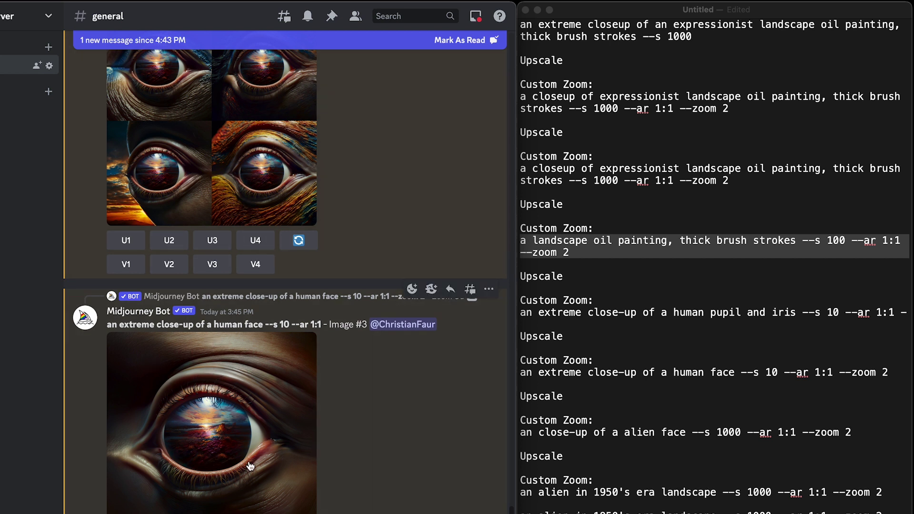
pyautogui.scroll(-2, 251, 465)
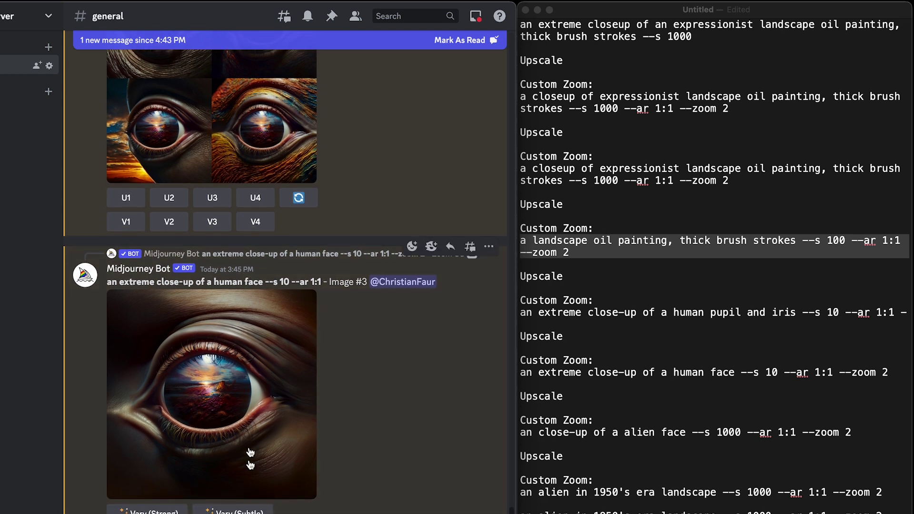
pyautogui.scroll(-1, 297, 407)
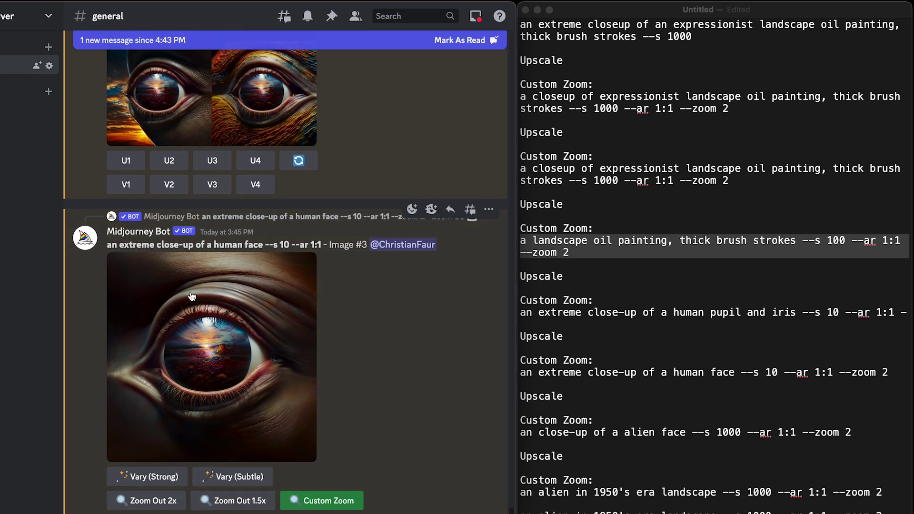
# - Examine the alternative zoom-outs prompted "a close-up of a human eye" with --s 10 and "a close-up of a face" with --s 1000
pyautogui.scroll(-10, 192, 296)
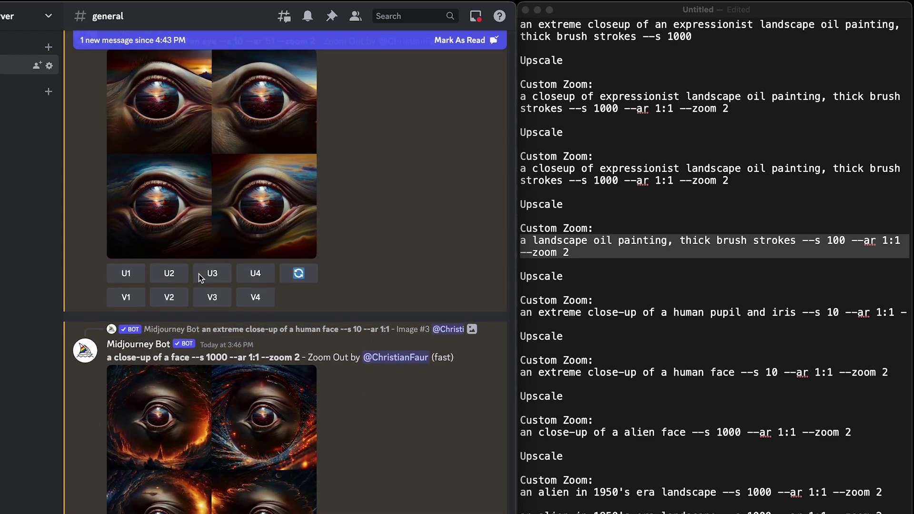
pyautogui.scroll(9, 199, 273)
pyautogui.scroll(-5, 199, 274)
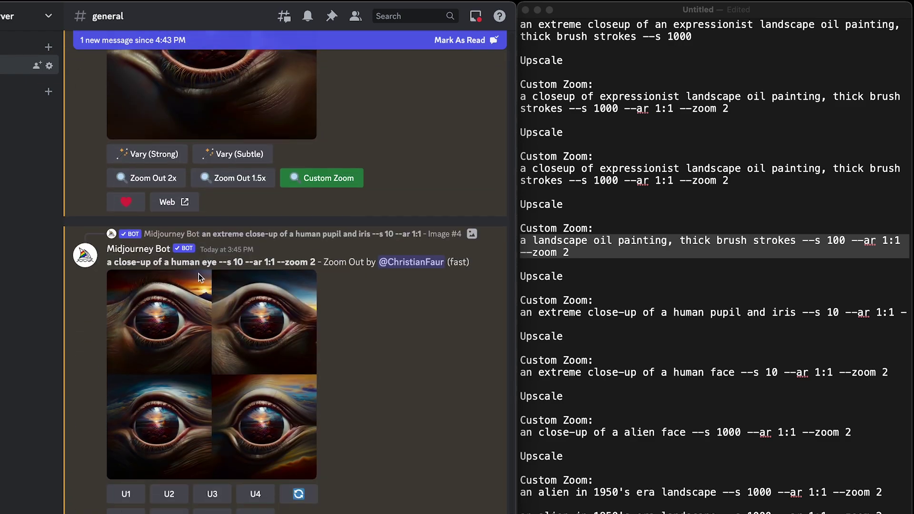
pyautogui.scroll(-8, 227, 176)
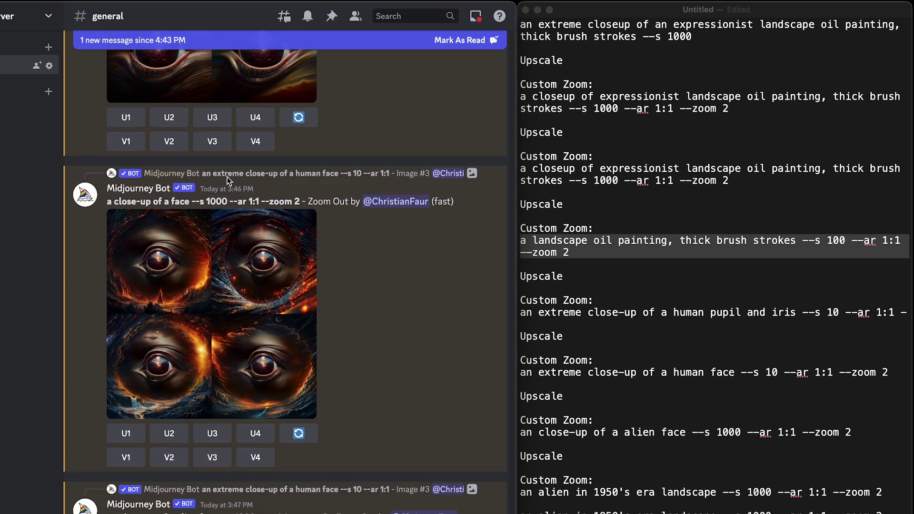
# - Examine the "an close-up of a alien face" zoom-out, checking its prompt wording, its --s value and the upscaled Image #1 and Image #3
pyautogui.scroll(-4, 227, 176)
pyautogui.tripleClick(116, 336)
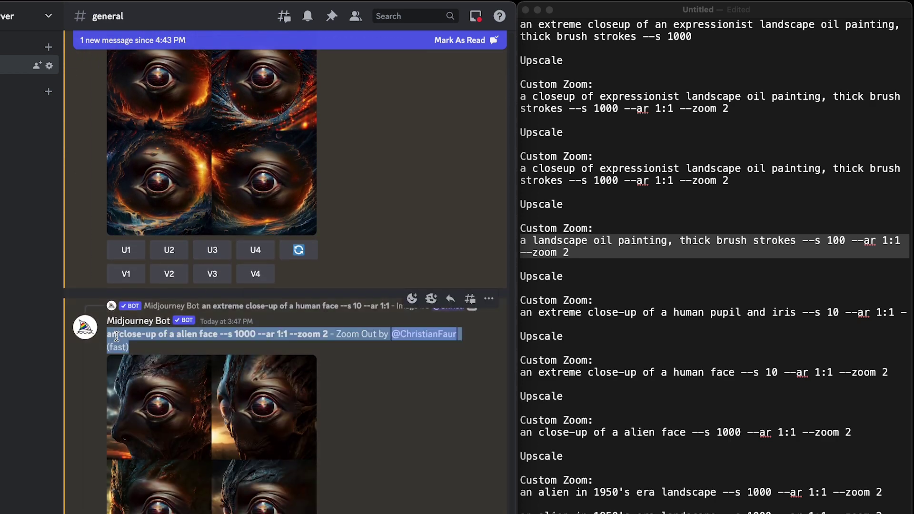
pyautogui.click(137, 337)
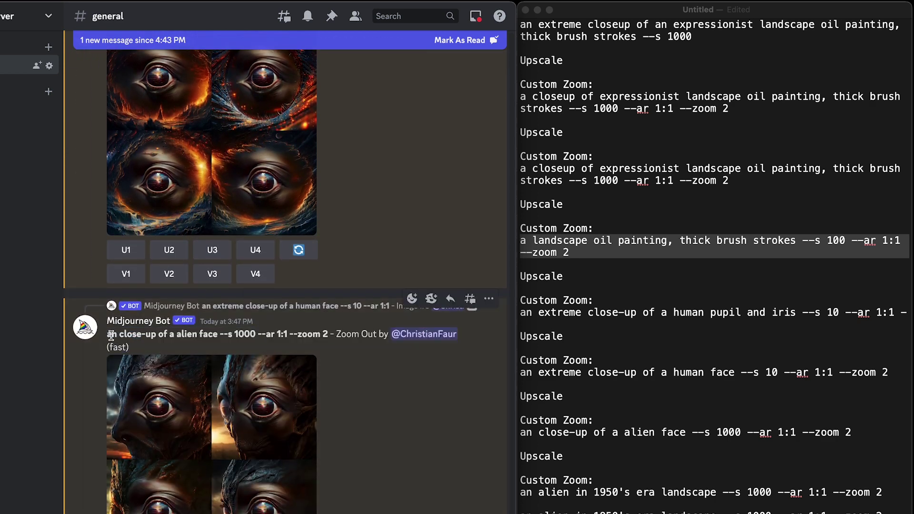
pyautogui.moveTo(110, 336)
pyautogui.mouseDown()
pyautogui.moveTo(255, 336)
pyautogui.moveTo(62, 325)
pyautogui.moveTo(120, 334)
pyautogui.mouseUp()
pyautogui.click(258, 334)
pyautogui.click(251, 331)
pyautogui.scroll(-4, 253, 416)
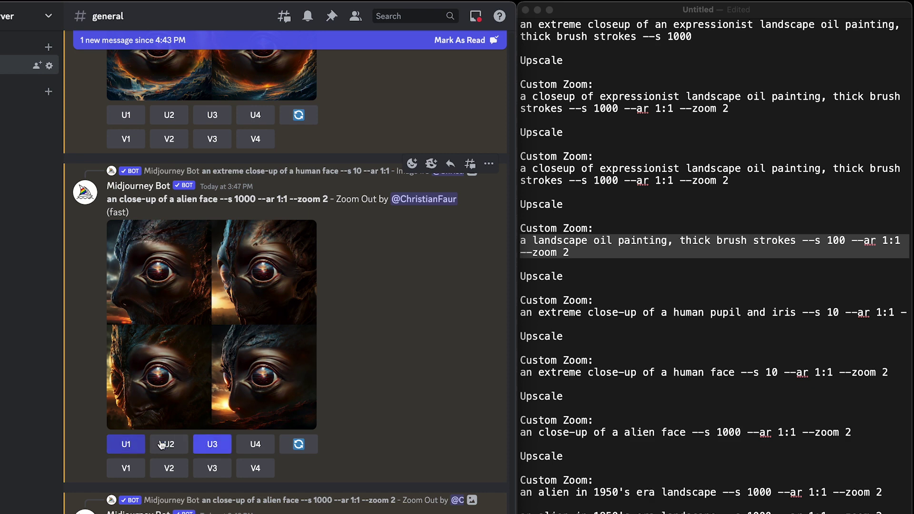
pyautogui.scroll(-7, 161, 387)
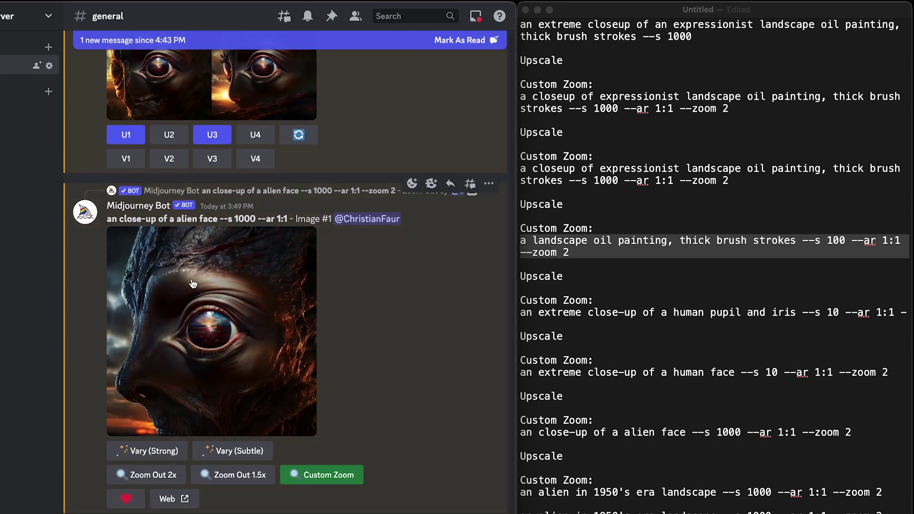
pyautogui.scroll(-8, 205, 337)
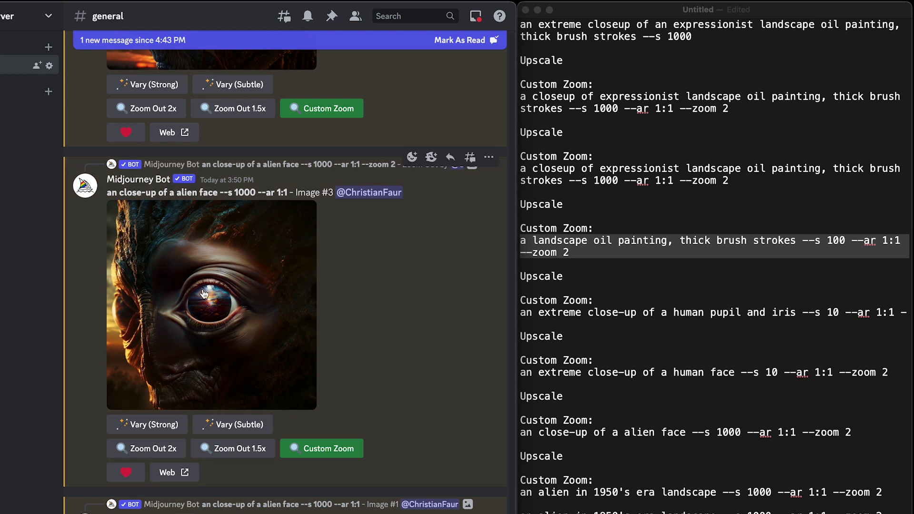
pyautogui.scroll(-2, 203, 294)
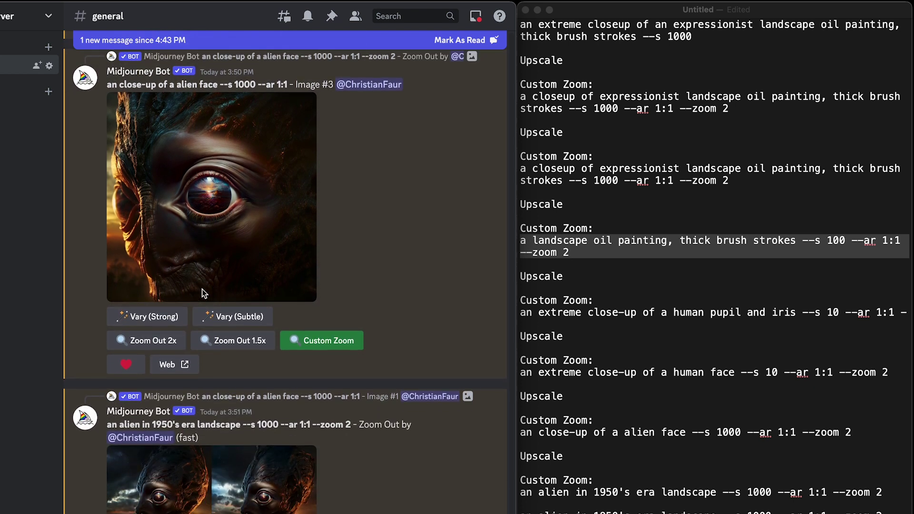
# - Examine the "an alien in 1950's era landscape" zoom-outs and their prompt, view the last upscaled Image #1 enlarged and close it
pyautogui.scroll(-3, 246, 361)
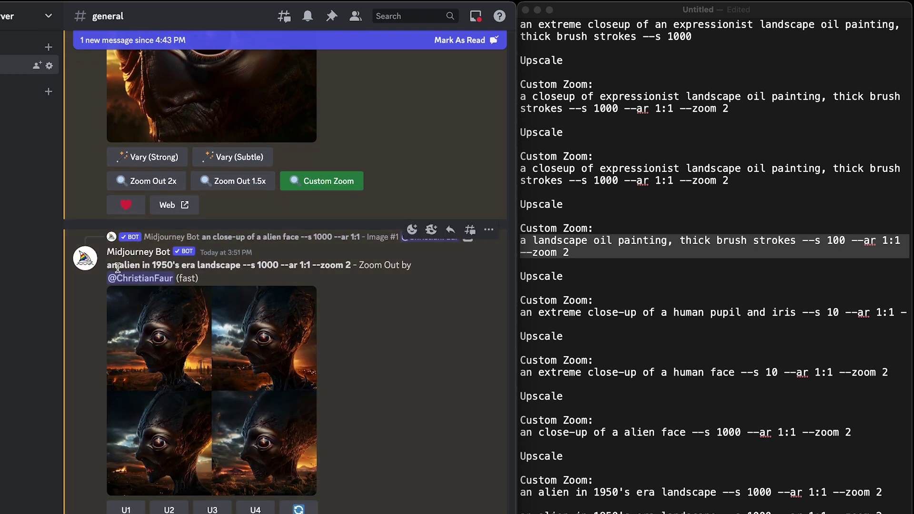
pyautogui.moveTo(107, 265); pyautogui.dragTo(278, 270)
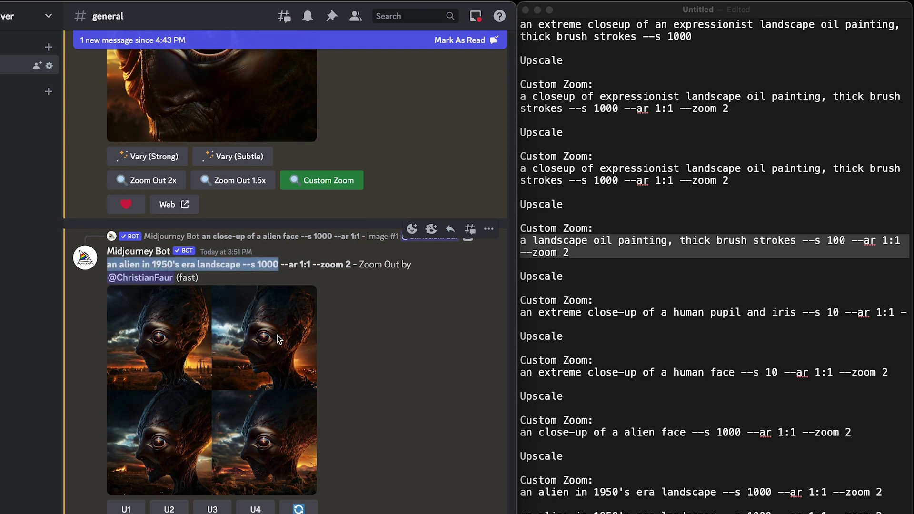
pyautogui.scroll(-6, 277, 335)
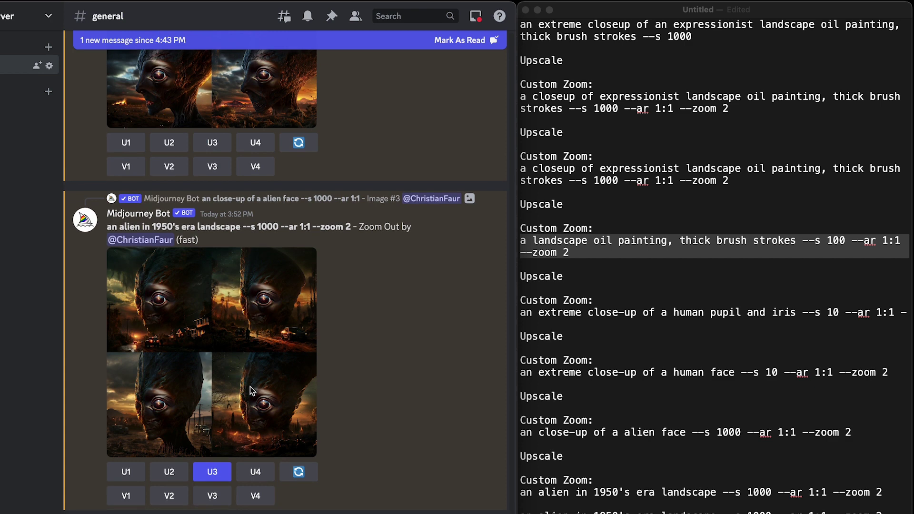
pyautogui.scroll(-6, 225, 353)
pyautogui.scroll(-2, 224, 354)
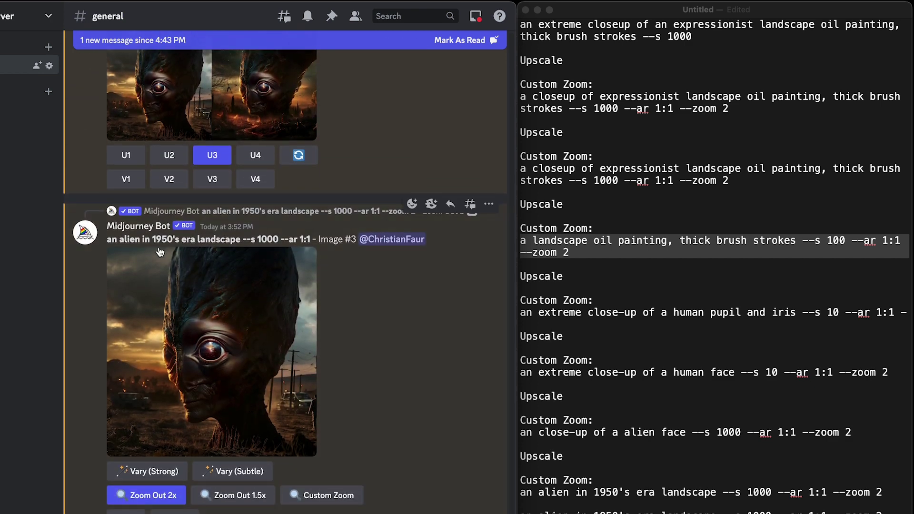
pyautogui.doubleClick(270, 239)
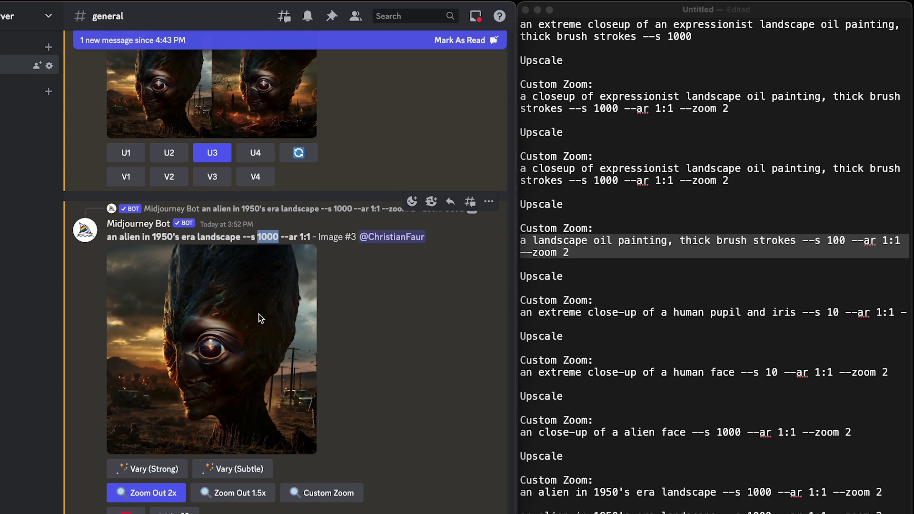
pyautogui.scroll(-10, 217, 257)
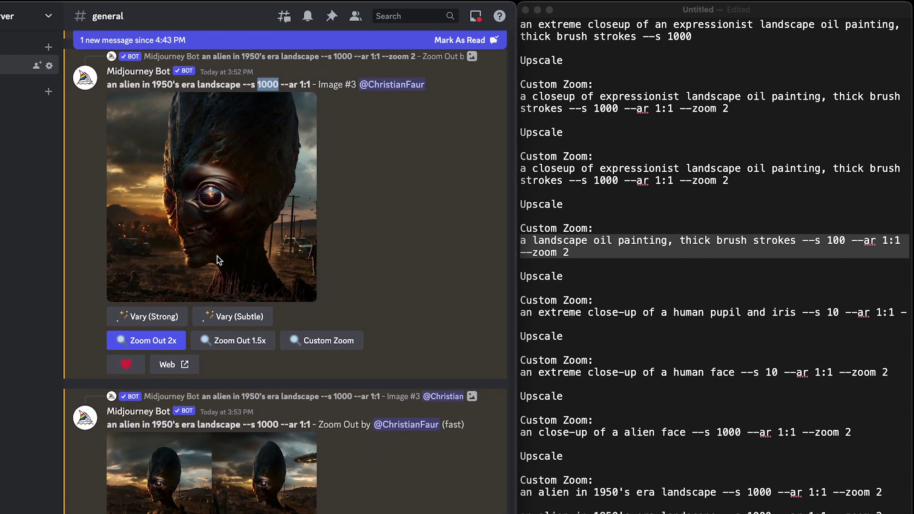
pyautogui.scroll(-3, 219, 311)
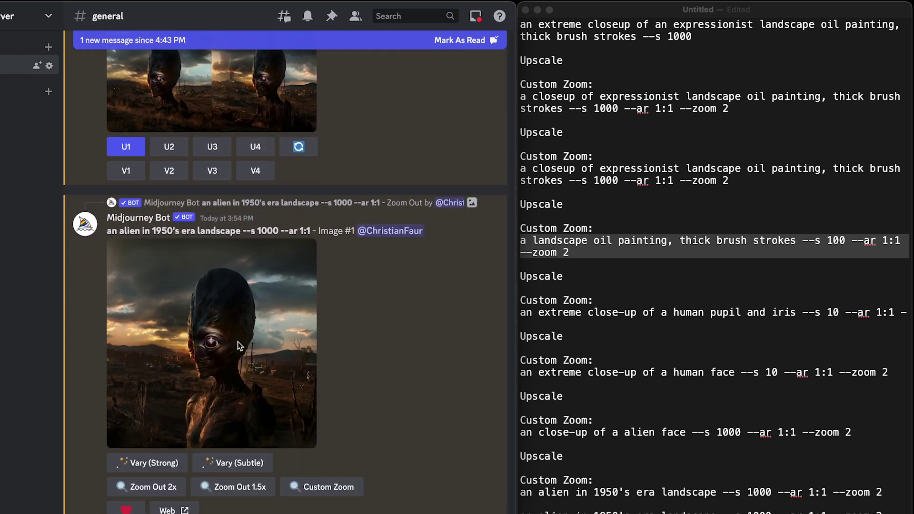
pyautogui.click(224, 349)
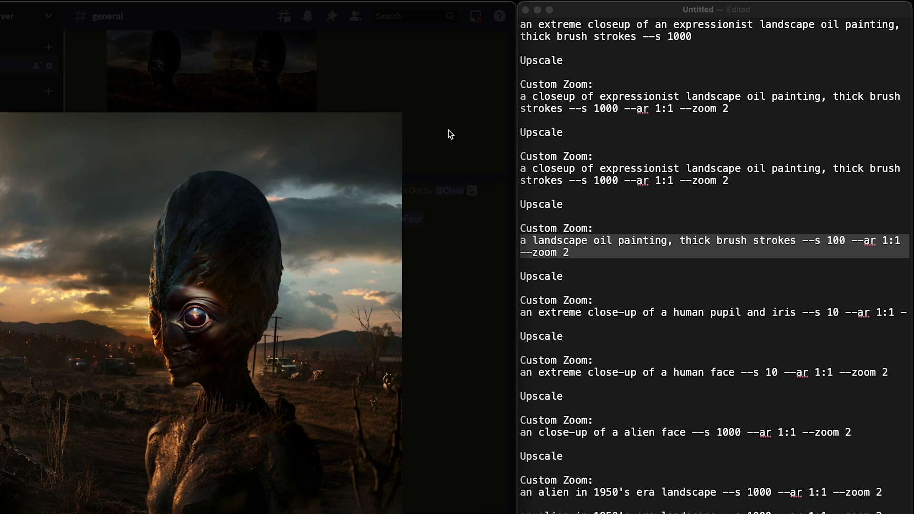
pyautogui.click(444, 159)
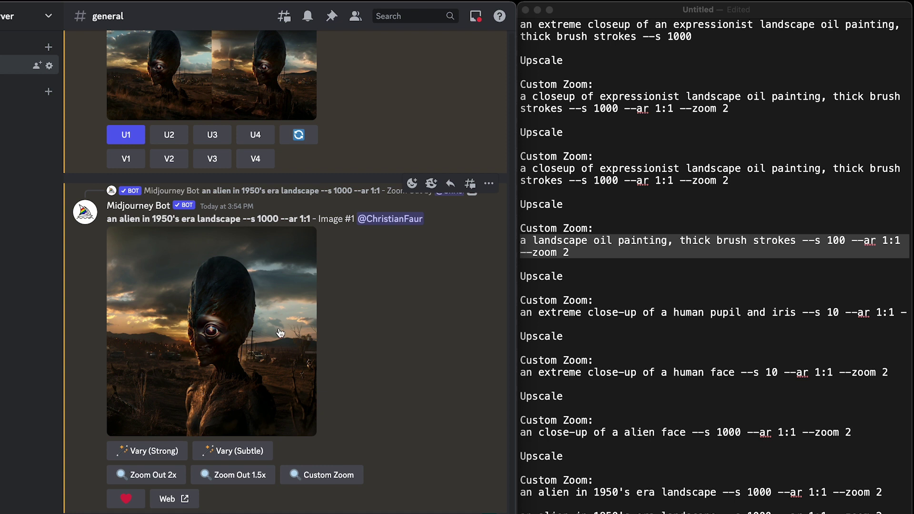
# - Switch to the Midjourney gallery in Safari and review the selected upscales from the alien landscape back to the first oil painting closeup
pyautogui.press('super+Tab')
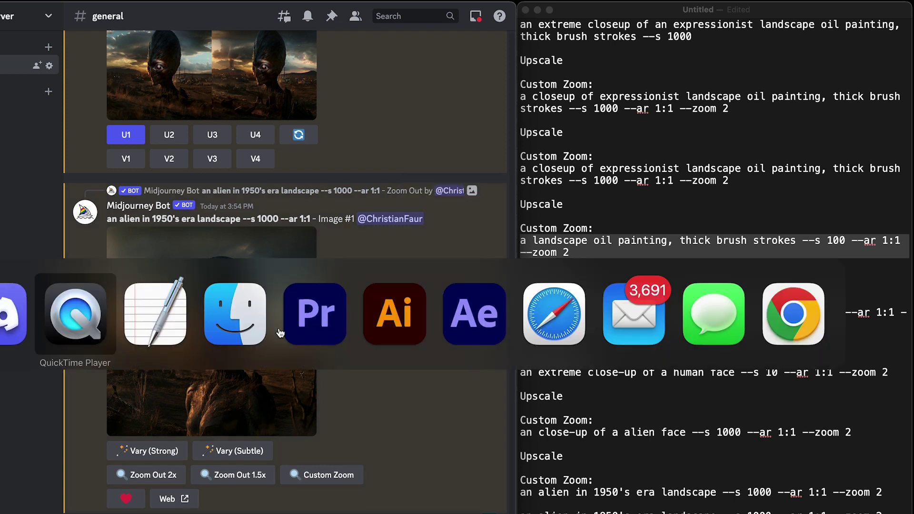
pyautogui.press('super+Tab')
pyautogui.press('super+Tab')
pyautogui.press('super+Tab')
pyautogui.press('super+Tab')
pyautogui.press('super+Tab')
pyautogui.press('super+Tab')
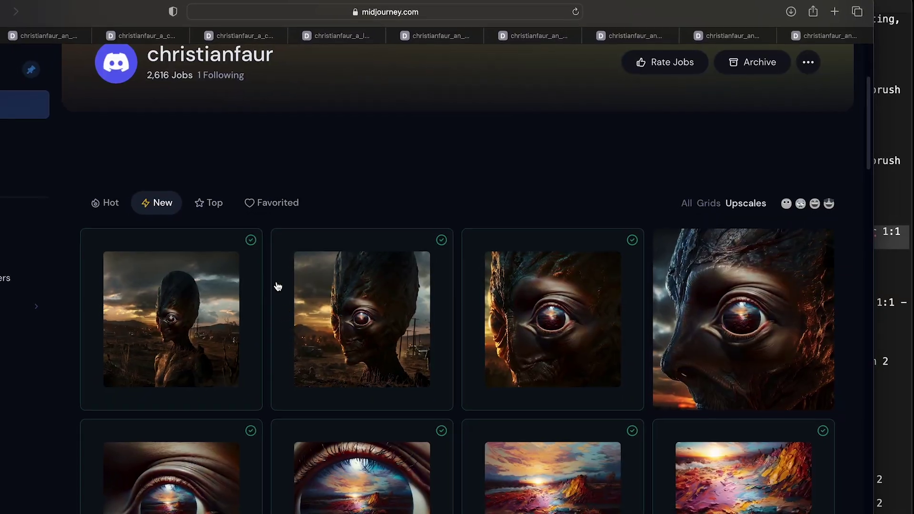
pyautogui.scroll(-3, 273, 301)
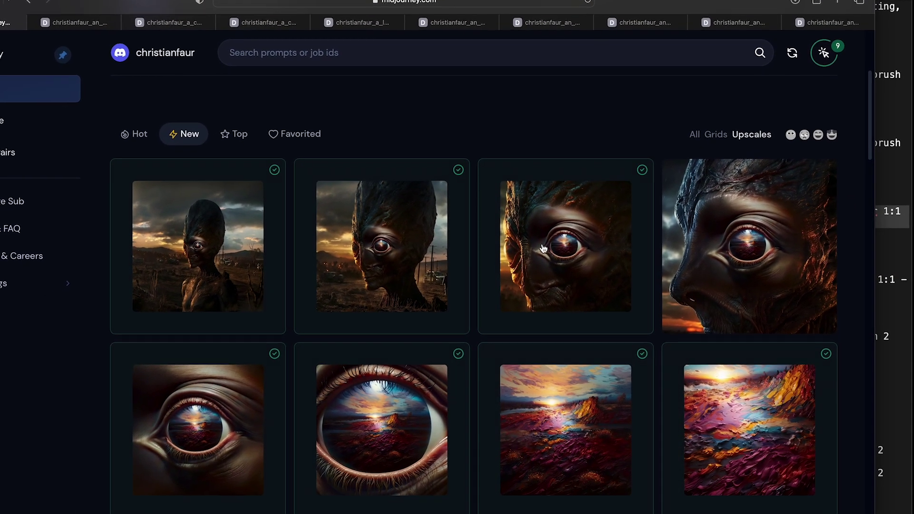
pyautogui.scroll(-3, 395, 412)
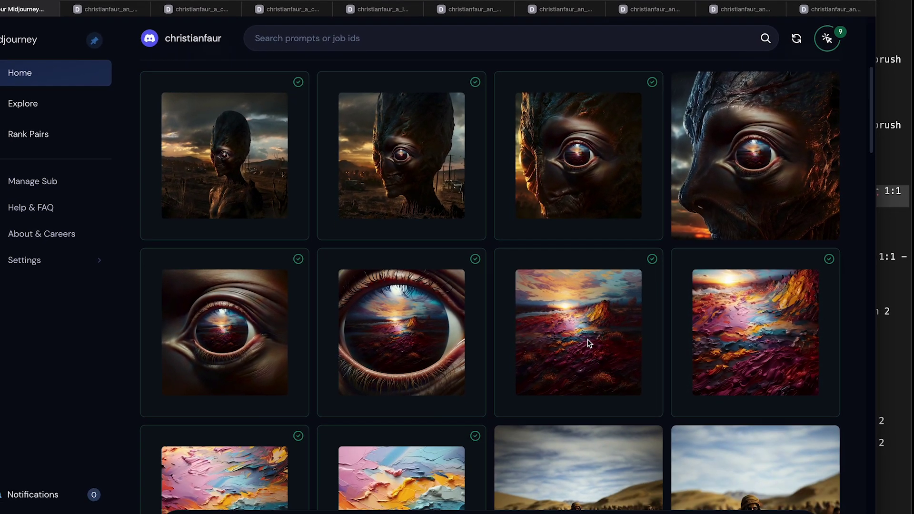
pyautogui.scroll(-3, 709, 316)
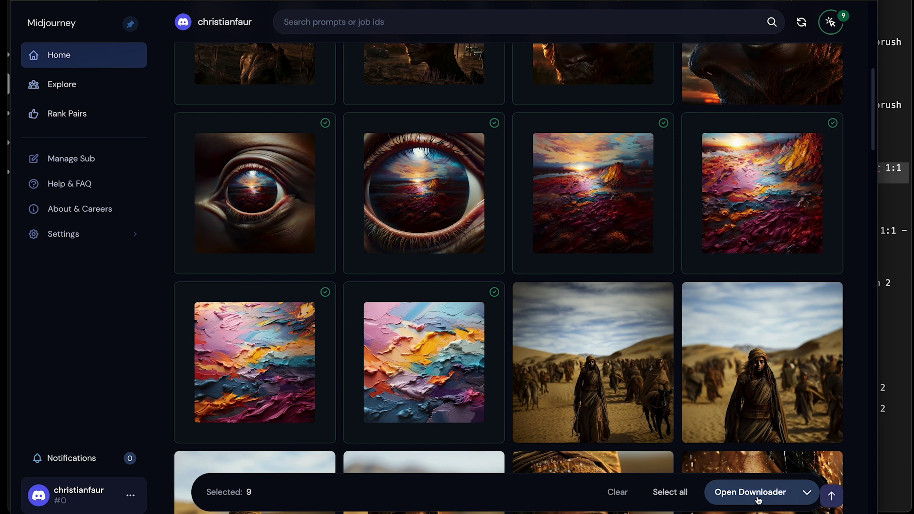
pyautogui.scroll(10, 790, 274)
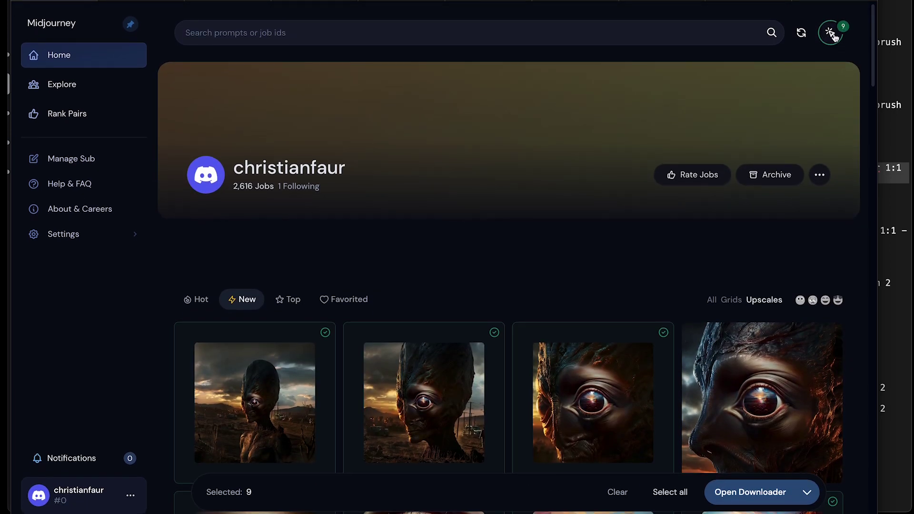
pyautogui.scroll(-8, 376, 256)
pyautogui.scroll(4, 376, 257)
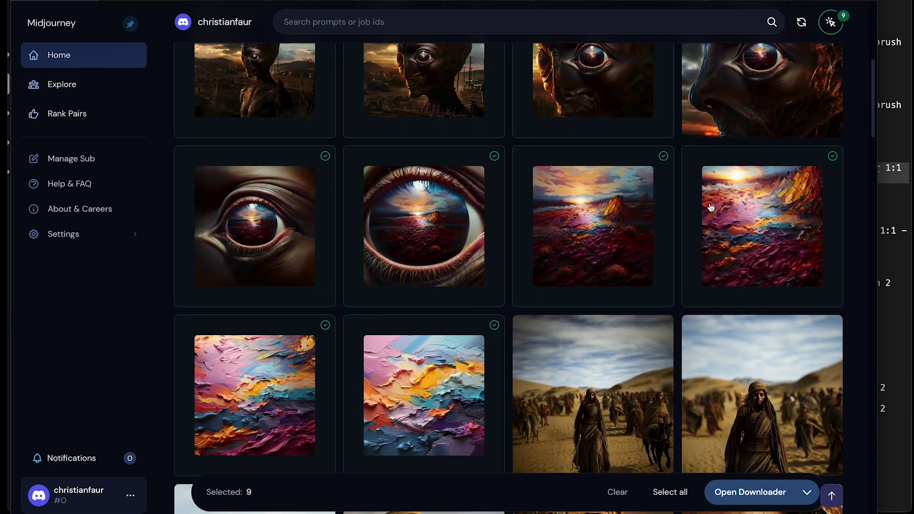
# - Download all nine selected upscales through the gallery's downloader, then close the download dialog
pyautogui.click(758, 496)
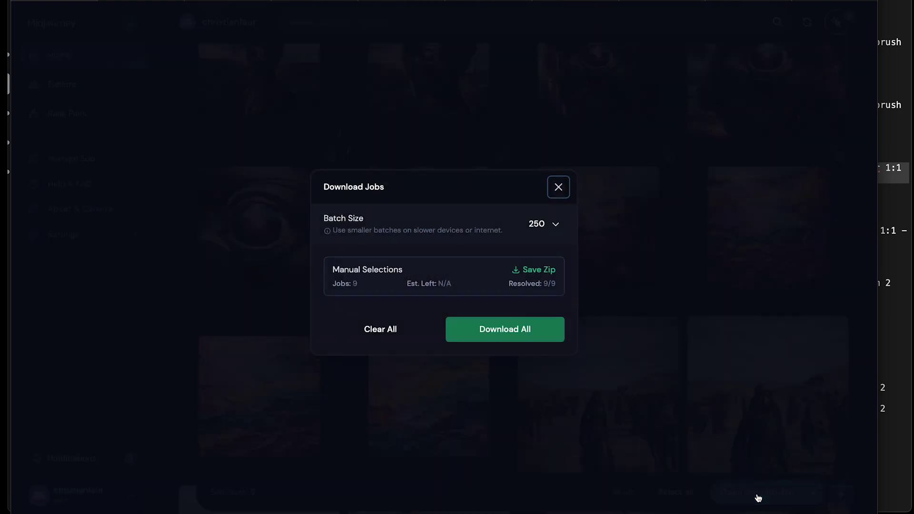
pyautogui.click(525, 329)
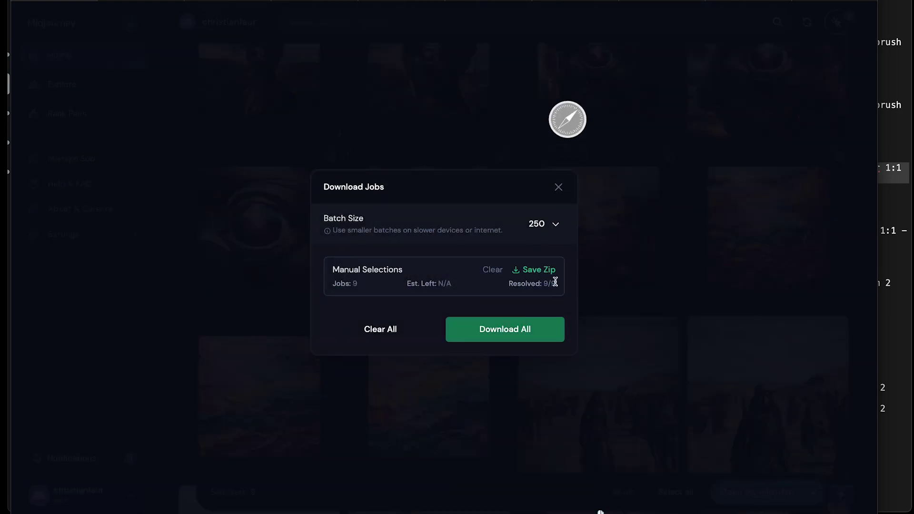
pyautogui.click(561, 189)
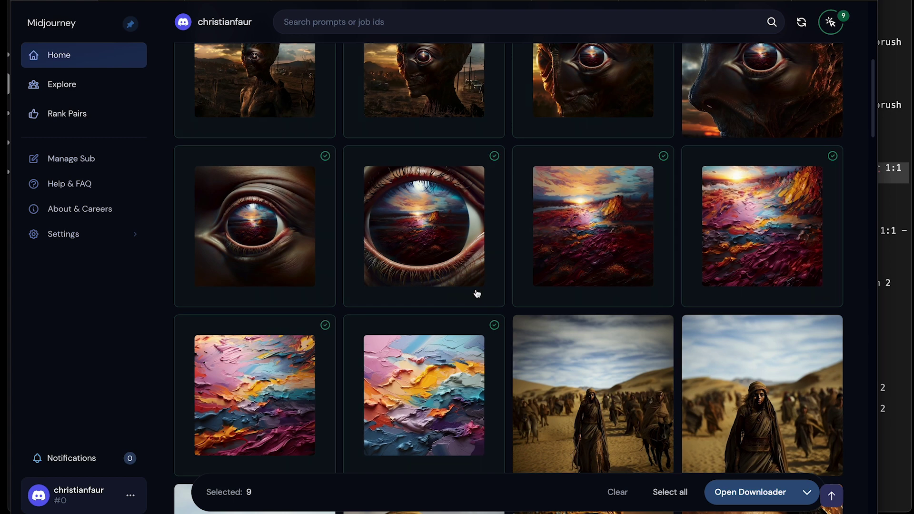
pyautogui.scroll(-1, 477, 294)
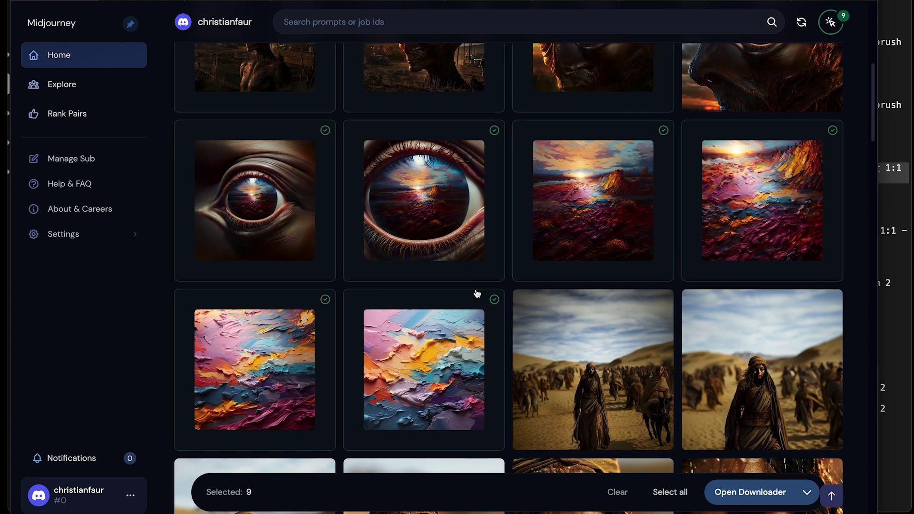
pyautogui.scroll(8, 477, 294)
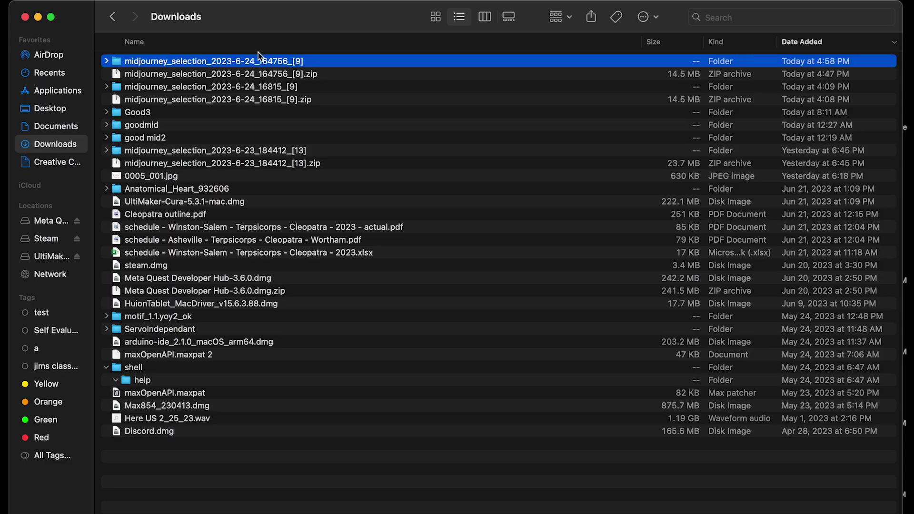
# - In Finder's Downloads folder, extract midjourney_selection_2023-6-24_164756_[9].zip and open the newly extracted folder
pyautogui.moveTo(298, 18); pyautogui.dragTo(287, 19)
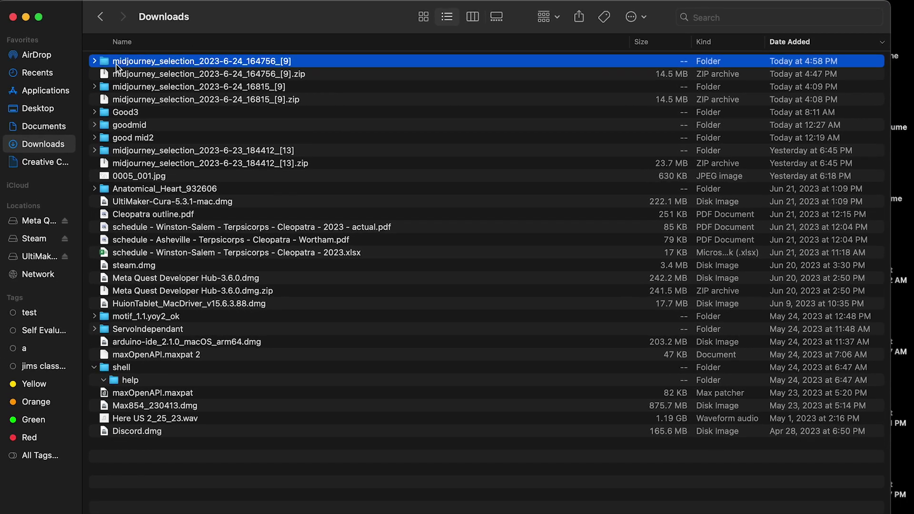
pyautogui.doubleClick(157, 75)
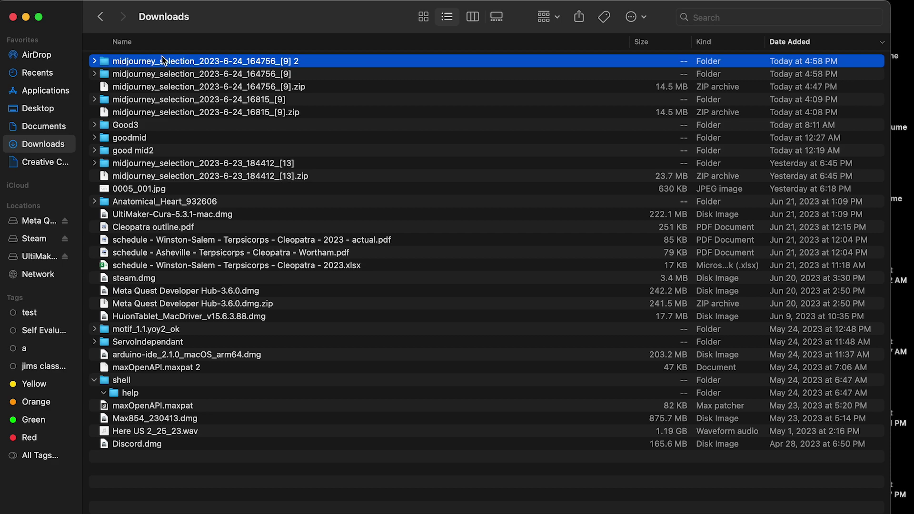
pyautogui.doubleClick(167, 65)
# - Preview the extracted PNG images one after another in Quick Look, ending with the extreme closeup of an expressionist landscape
pyautogui.click(289, 65)
pyautogui.press('space')
pyautogui.press('Down')
pyautogui.press('Down')
pyautogui.press('Down')
pyautogui.press('Down')
pyautogui.press('Down')
pyautogui.press('Down')
pyautogui.press('Down')
pyautogui.press('Down')
pyautogui.press('space')
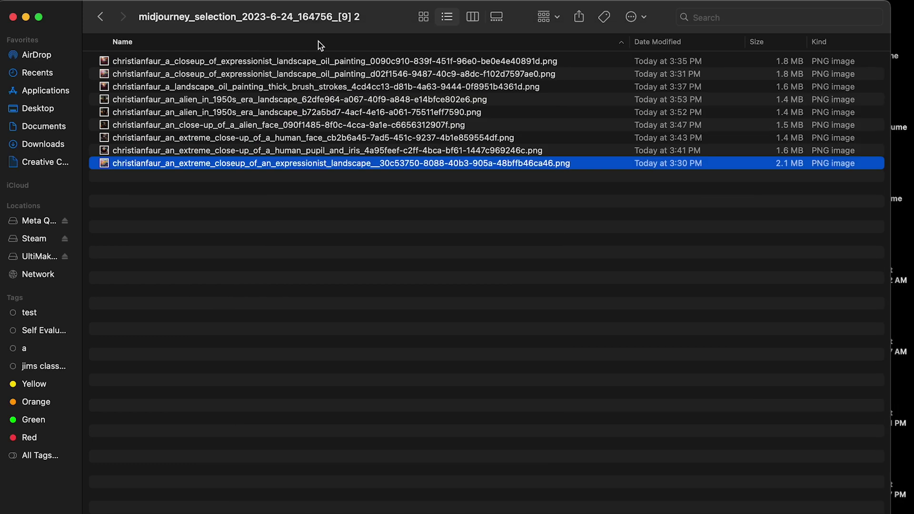
# - Sort the images by date modified, newest first, and preview them in order from the alien landscape to the expressionist closeup
pyautogui.click(668, 45)
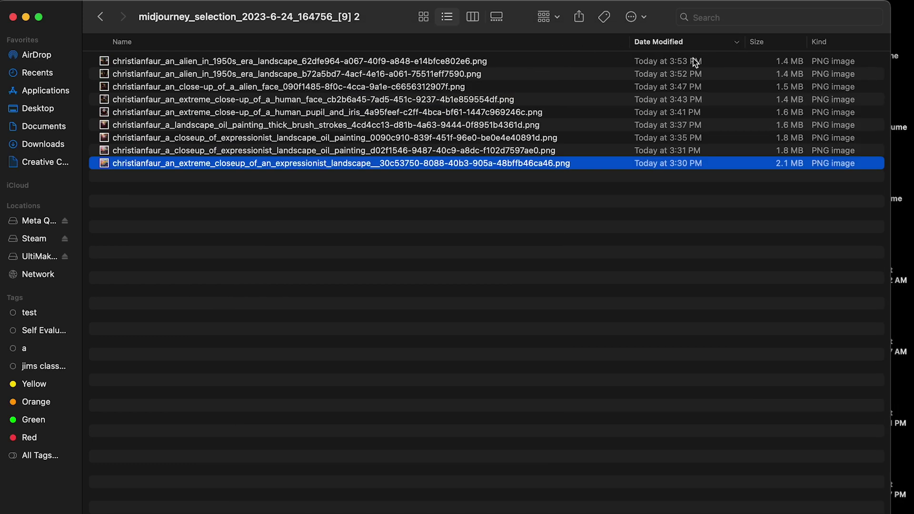
pyautogui.click(457, 61)
pyautogui.press('space')
pyautogui.press('Down')
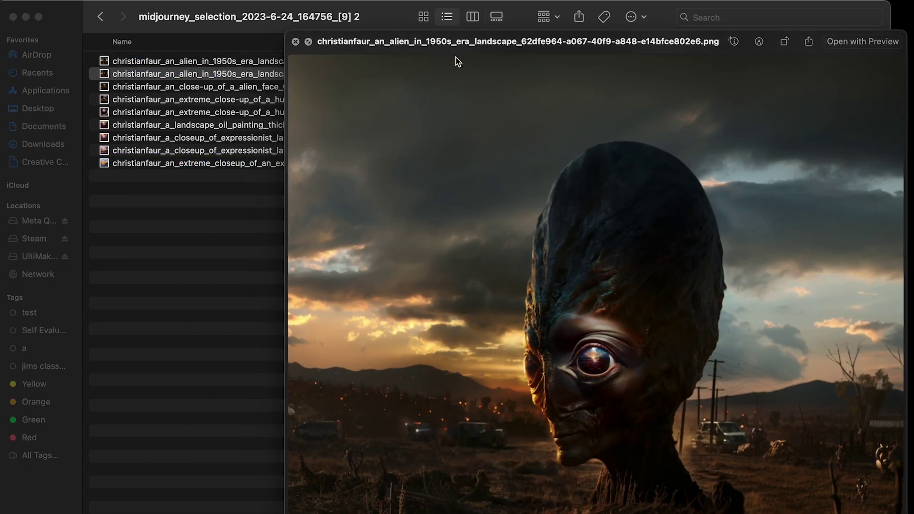
pyautogui.press('Down')
pyautogui.press('Down')
pyautogui.press('Down')
pyautogui.press('Down')
pyautogui.press('Down')
pyautogui.press('Down')
pyautogui.press('Down')
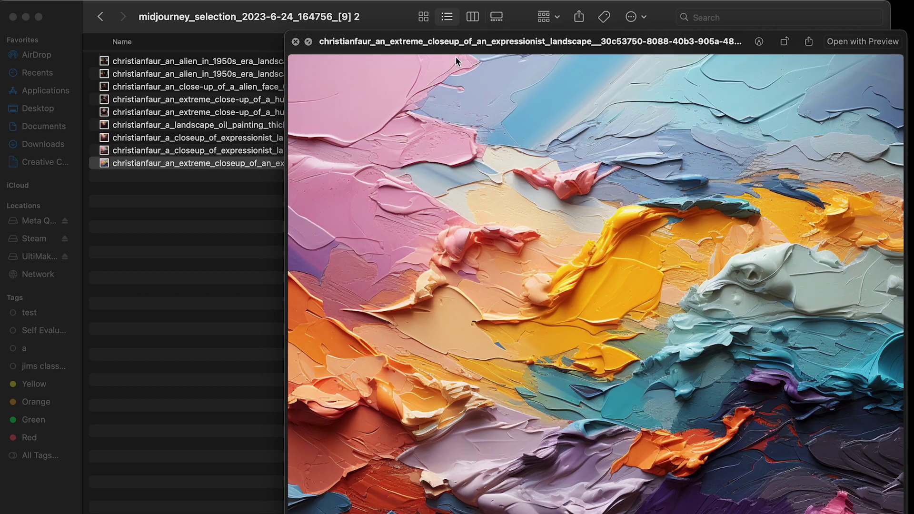
# - Step back through the previews from the expressionist closeup to the alien landscape, then close the preview
pyautogui.press('Up')
pyautogui.press('Up')
pyautogui.press('Up')
pyautogui.press('Up')
pyautogui.press('Up')
pyautogui.press('Up')
pyautogui.press('Up')
pyautogui.press('Up')
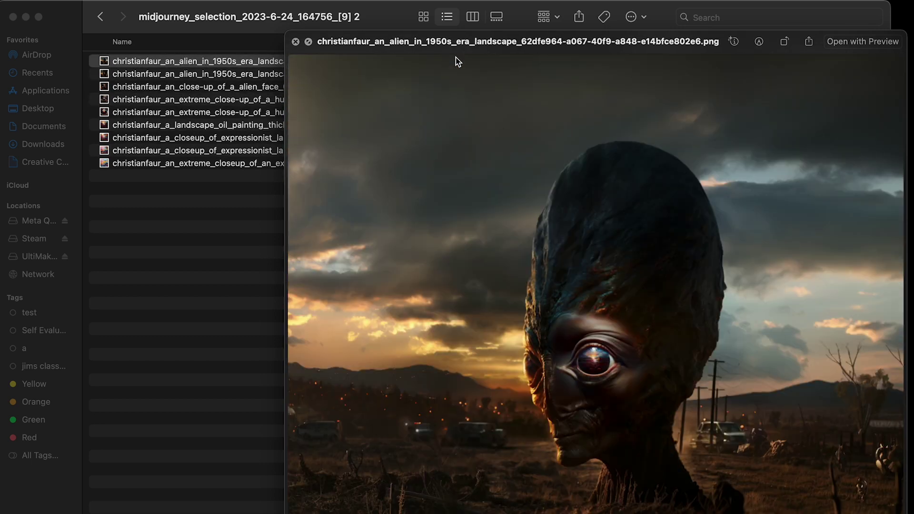
pyautogui.press('space')
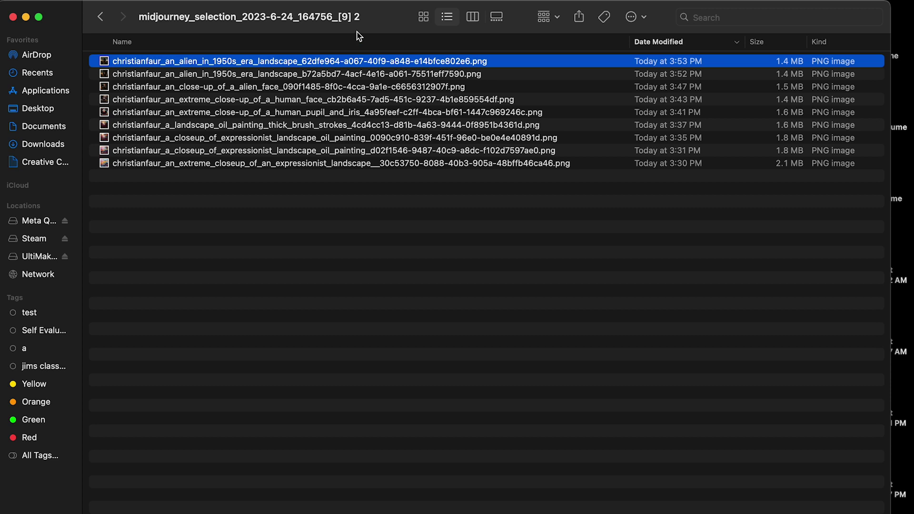
# - Preview the first five images again, from the alien landscape to the human pupil and iris, then close the preview
pyautogui.press('space')
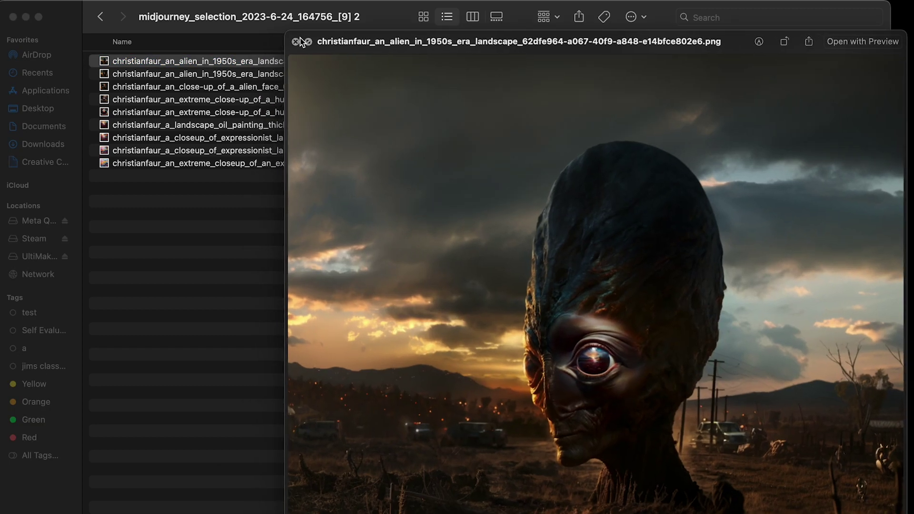
pyautogui.press('Down')
pyautogui.press('Down')
pyautogui.press('Down')
pyautogui.press('Down')
pyautogui.click(296, 41)
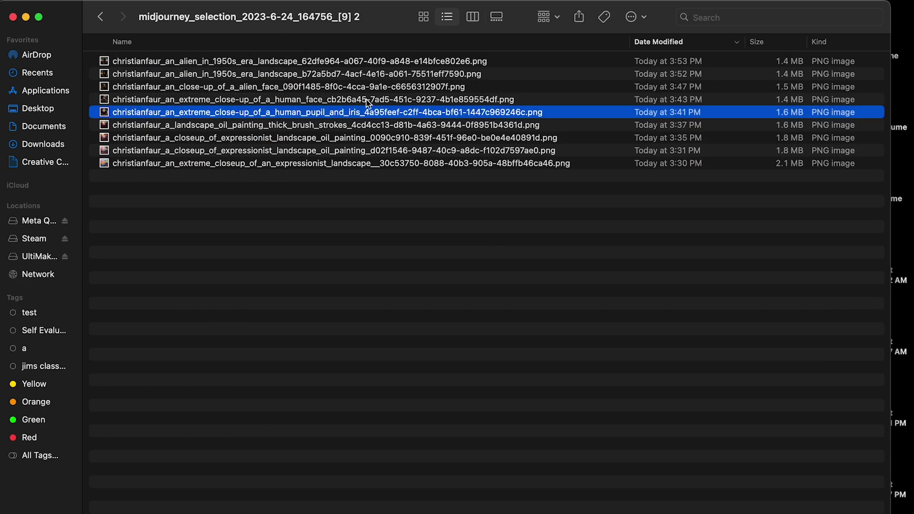
pyautogui.click(229, 64)
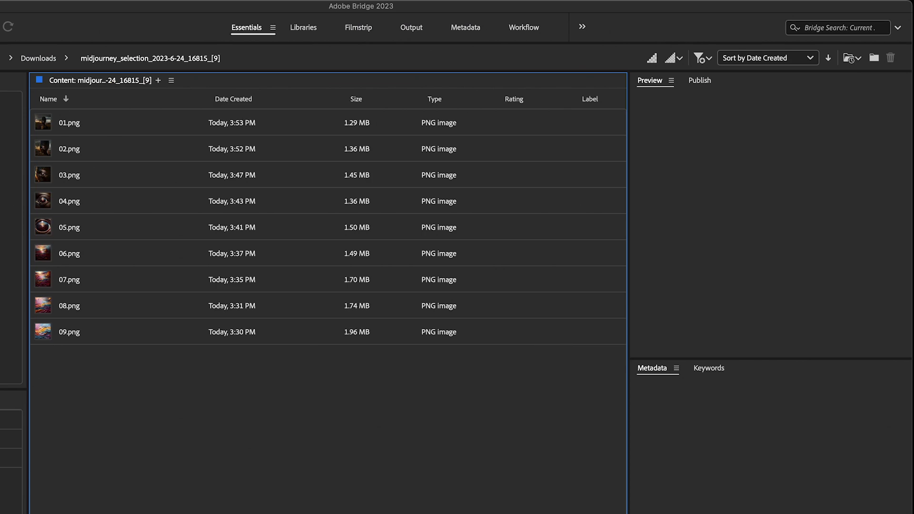
# - In Adobe Bridge, open Downloads' midjourney_selection_2023-6-24_164756_[9] 2 folder and sort its images by date created, newest first
pyautogui.click(12, 179)
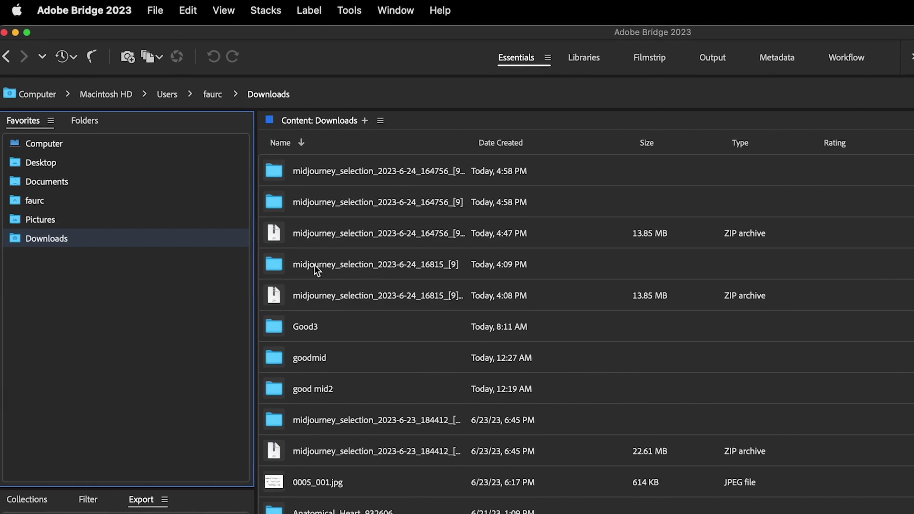
pyautogui.doubleClick(315, 266)
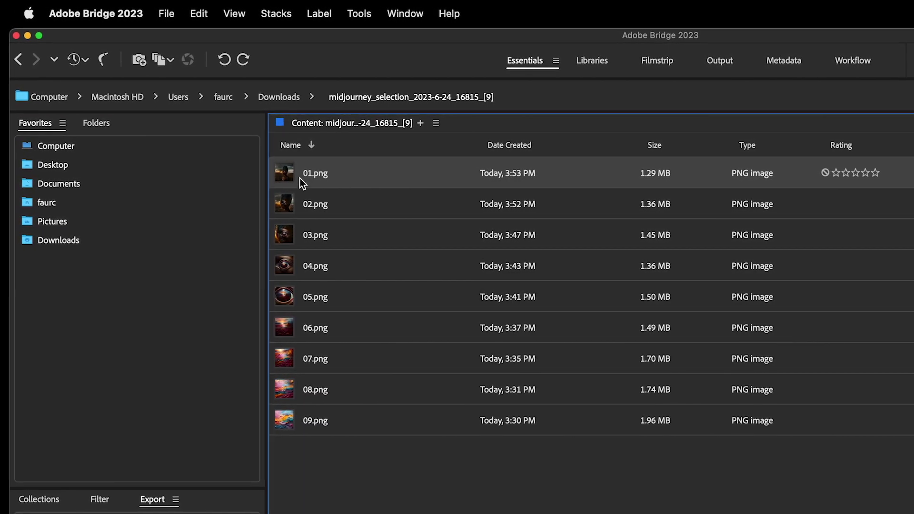
pyautogui.click(106, 239)
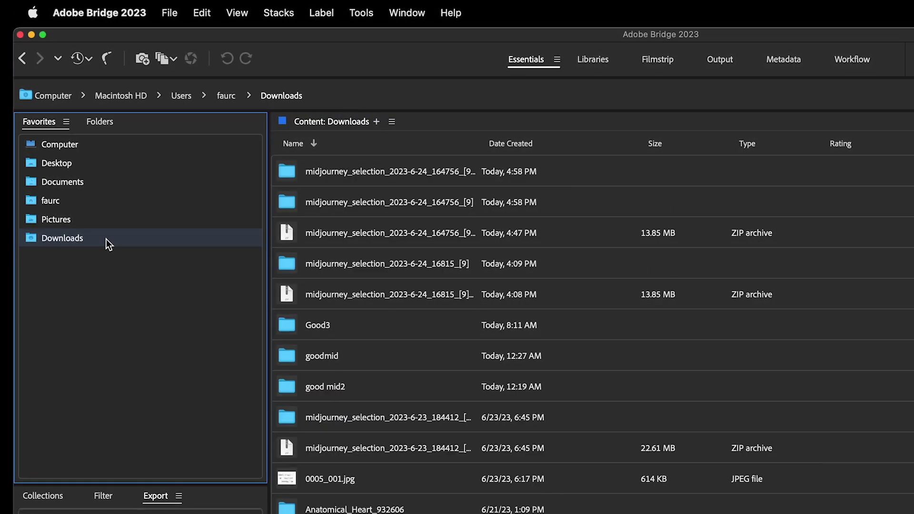
pyautogui.doubleClick(323, 174)
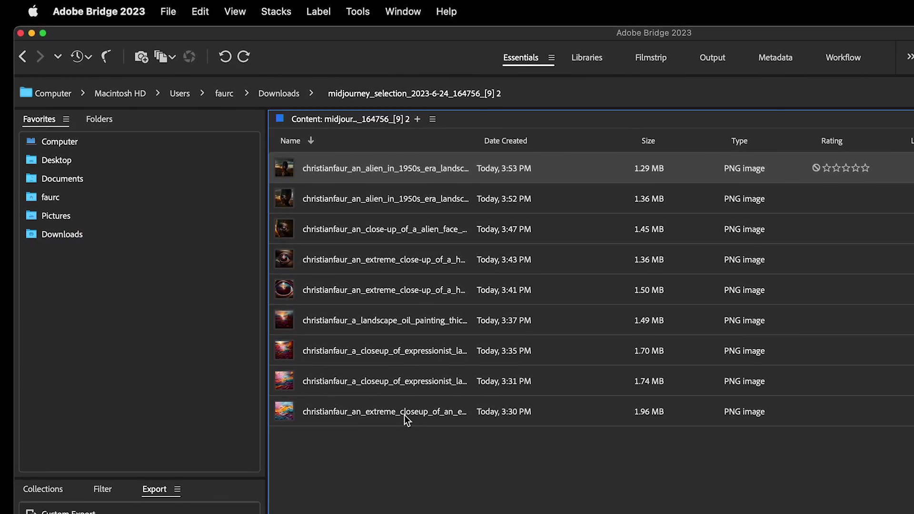
pyautogui.click(516, 140)
pyautogui.click(516, 140)
pyautogui.click(515, 140)
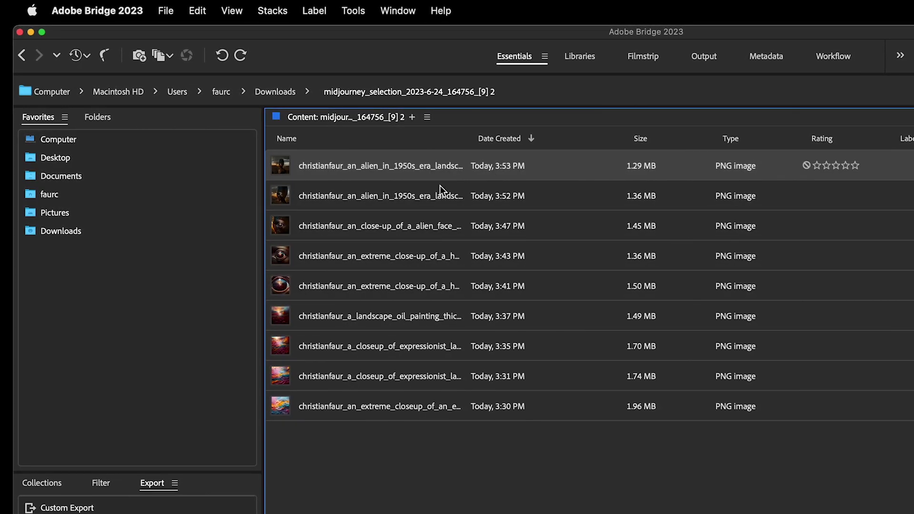
# - Select all nine PNG images in the folder and open Batch Rename for them
pyautogui.keyDown('shift'); pyautogui.click(400, 409); pyautogui.keyUp('shift')
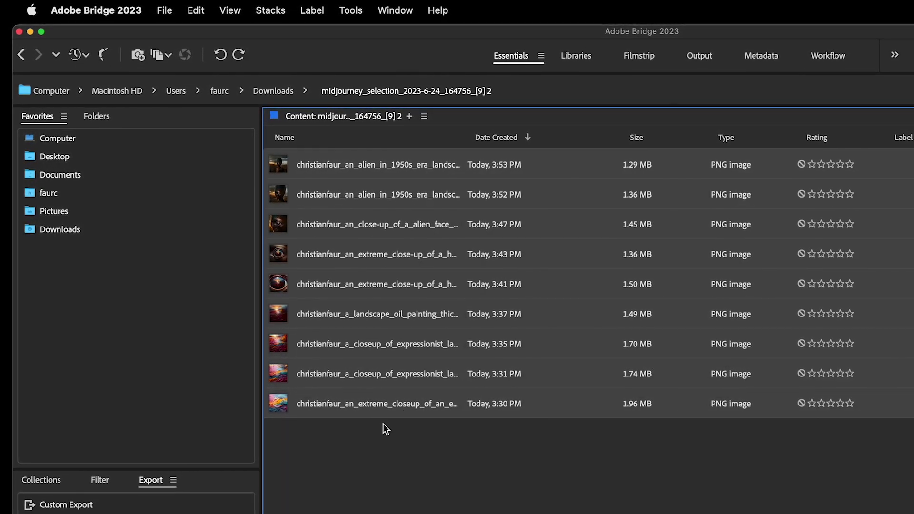
pyautogui.click(352, 10)
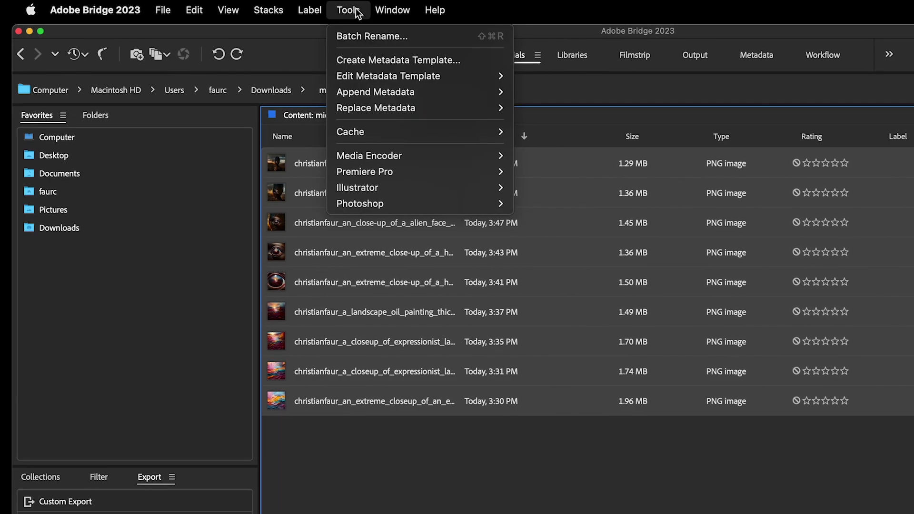
pyautogui.click(381, 40)
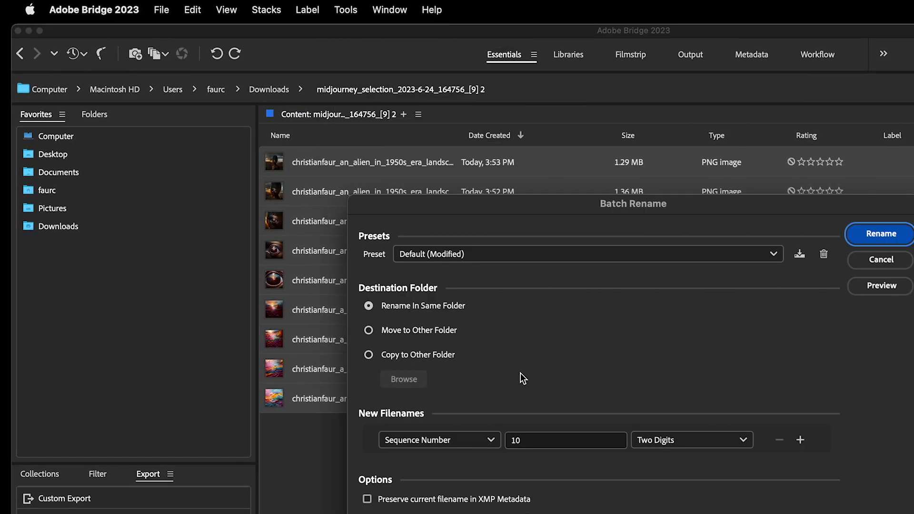
# - Set the new filenames to a three-digit sequence number starting at 1
pyautogui.doubleClick(539, 443)
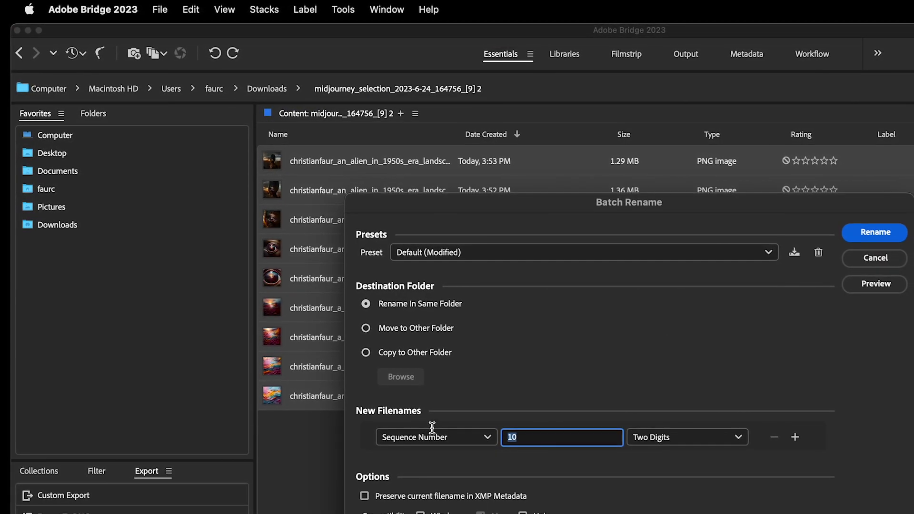
pyautogui.click(457, 436)
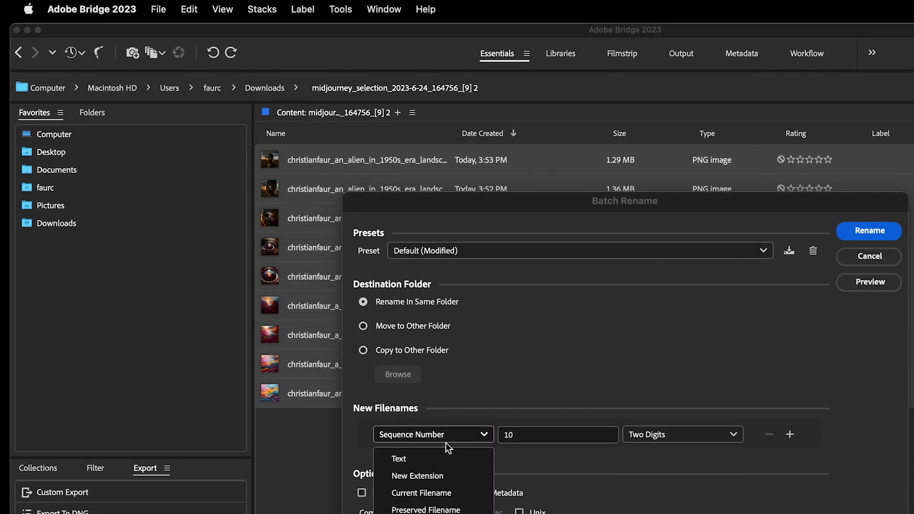
pyautogui.click(542, 403)
pyautogui.doubleClick(524, 432)
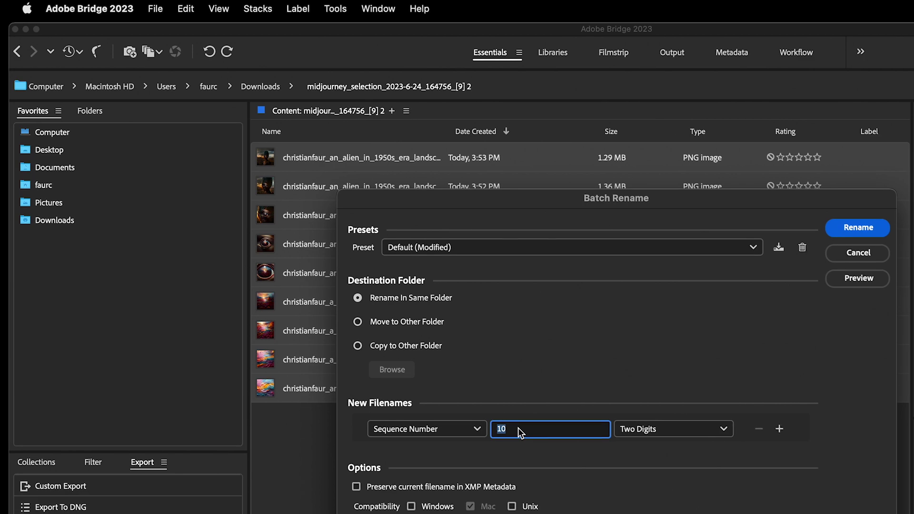
pyautogui.click(669, 428)
pyautogui.click(665, 477)
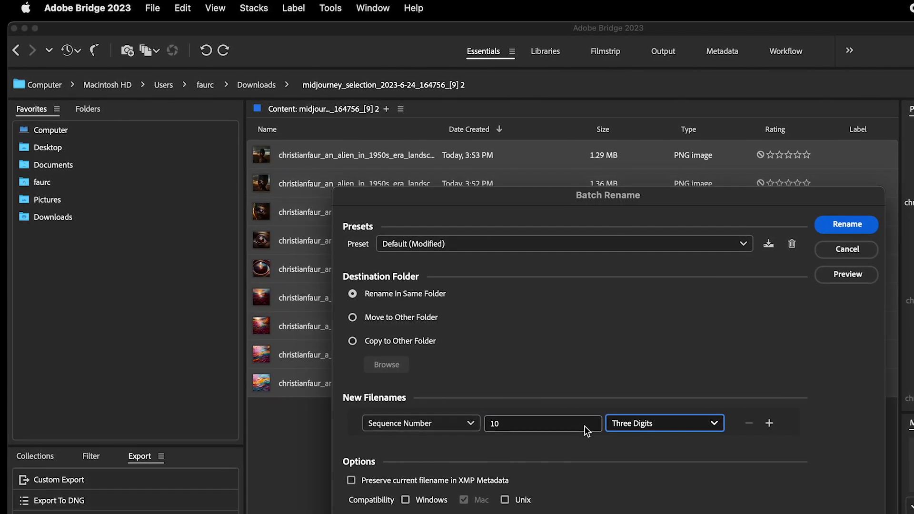
pyautogui.click(539, 429)
pyautogui.write('1')
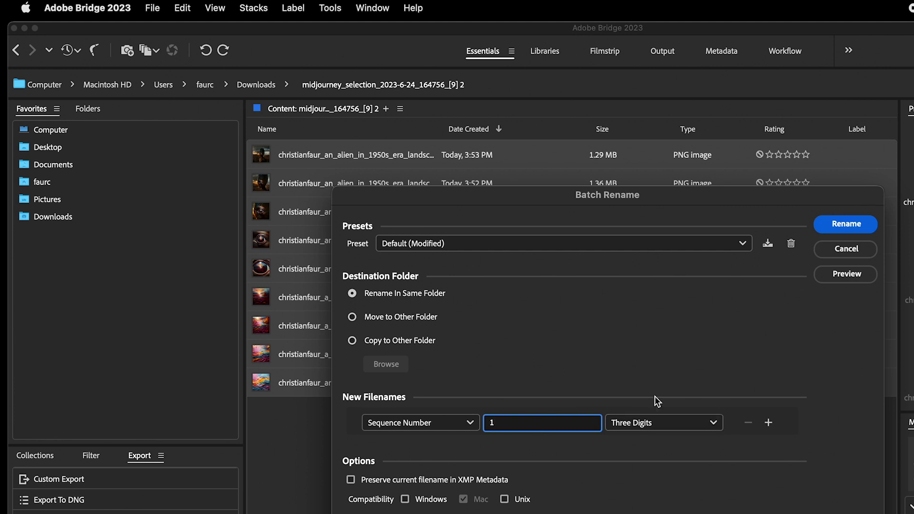
# - Change the sequence number to two digits and rename the nine files in the same folder
pyautogui.click(636, 423)
pyautogui.click(643, 462)
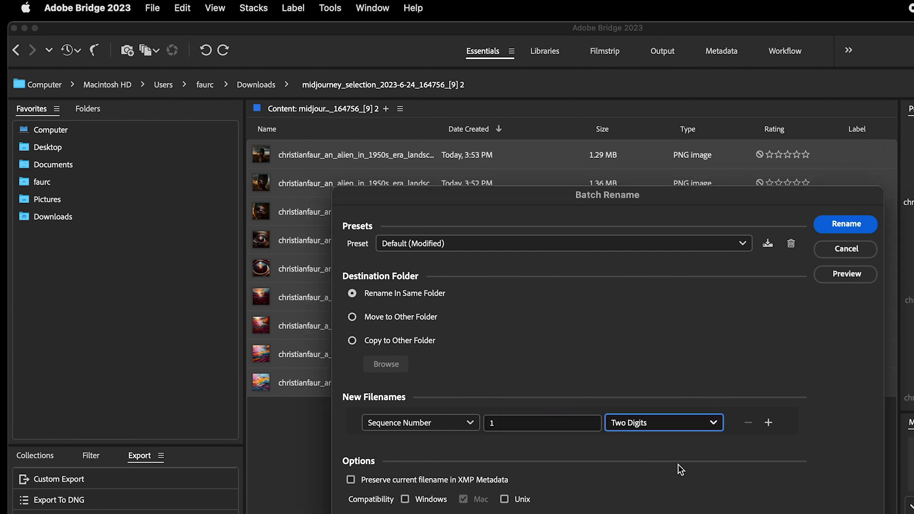
pyautogui.click(854, 228)
# - Leave the first file's name as it is and preview the numbered images starting from 01.png
pyautogui.click(303, 157)
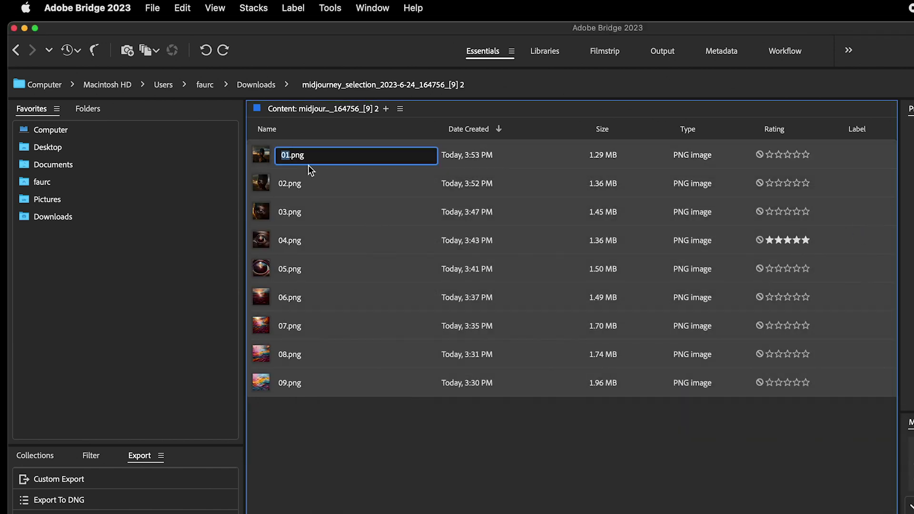
pyautogui.press('Escape')
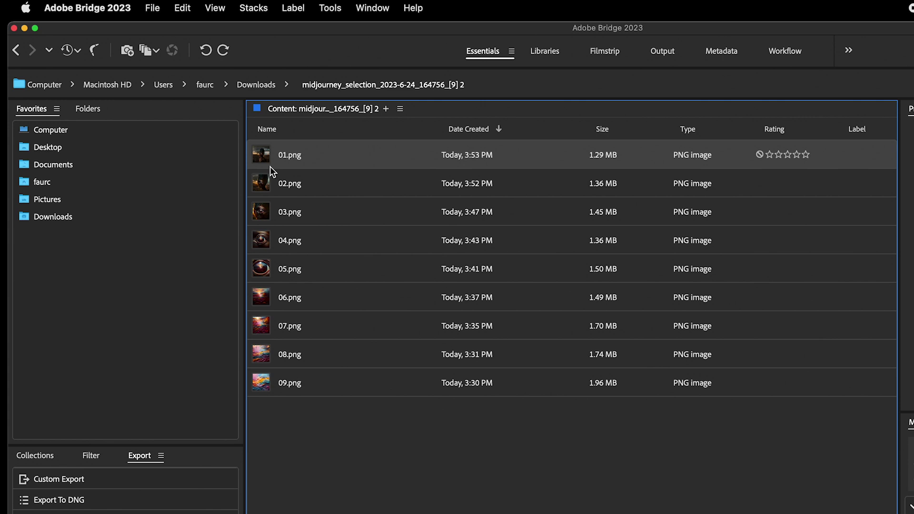
pyautogui.press('space')
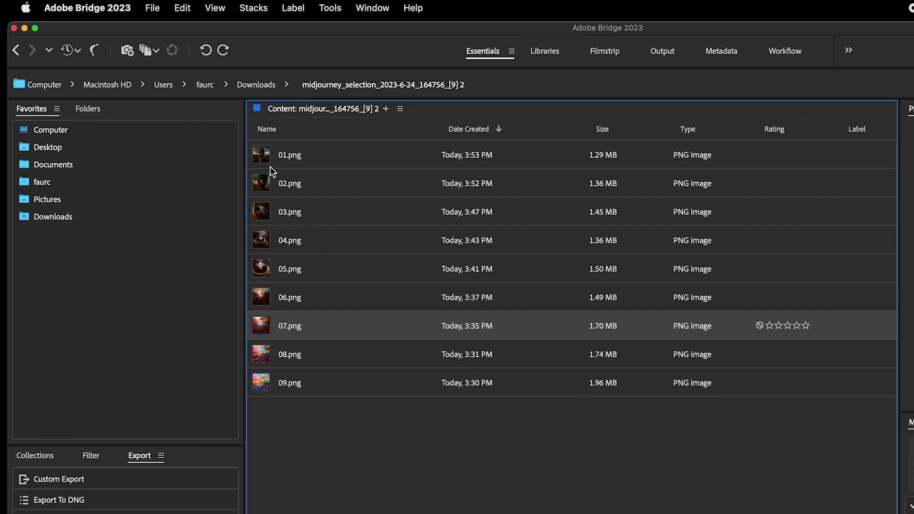
# - Switch to After Effects and create a 1024 x 1024 px composition named zoomexample
pyautogui.press('super+Tab')
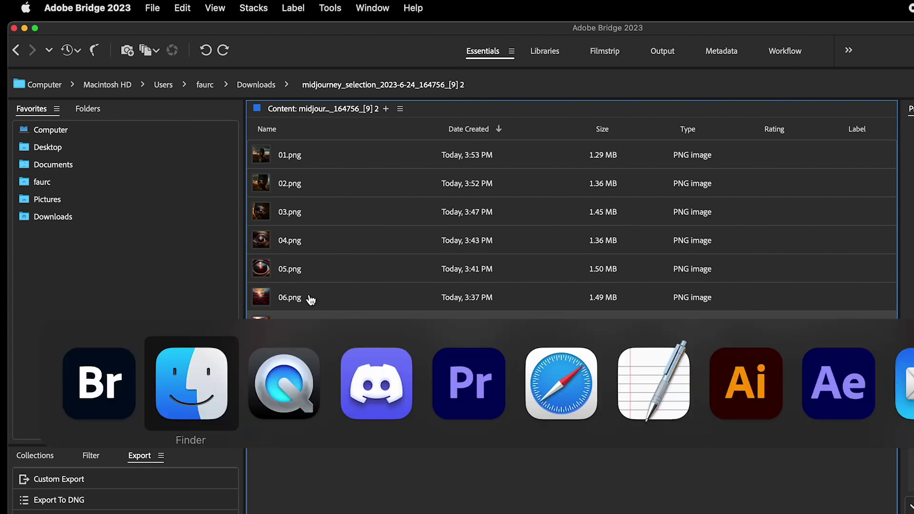
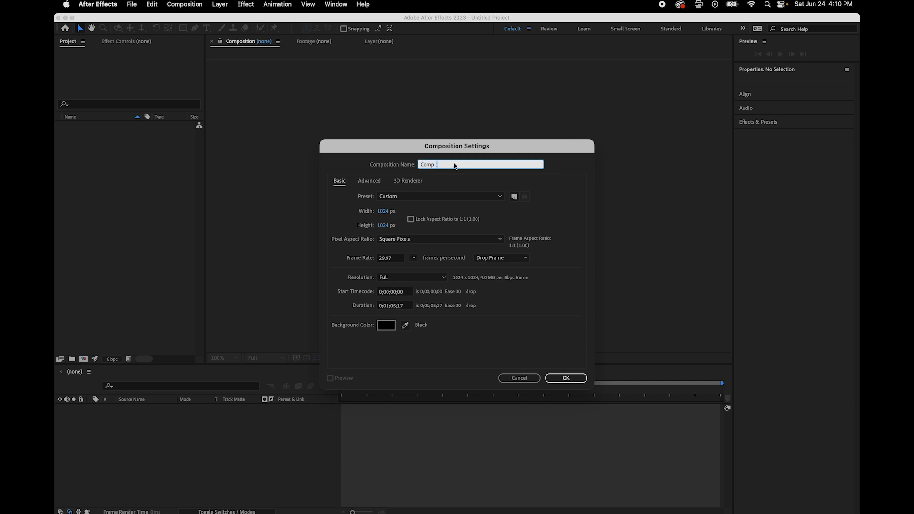
pyautogui.write('zoomexample')
pyautogui.press('Return')
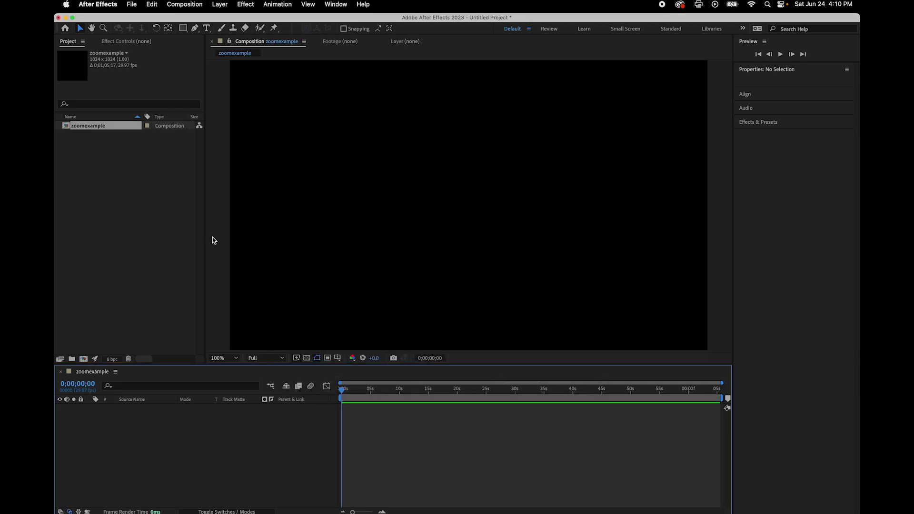
# - Start importing footage and browse to the Midjourney selection folder that holds the numbered PNG files
pyautogui.doubleClick(121, 194)
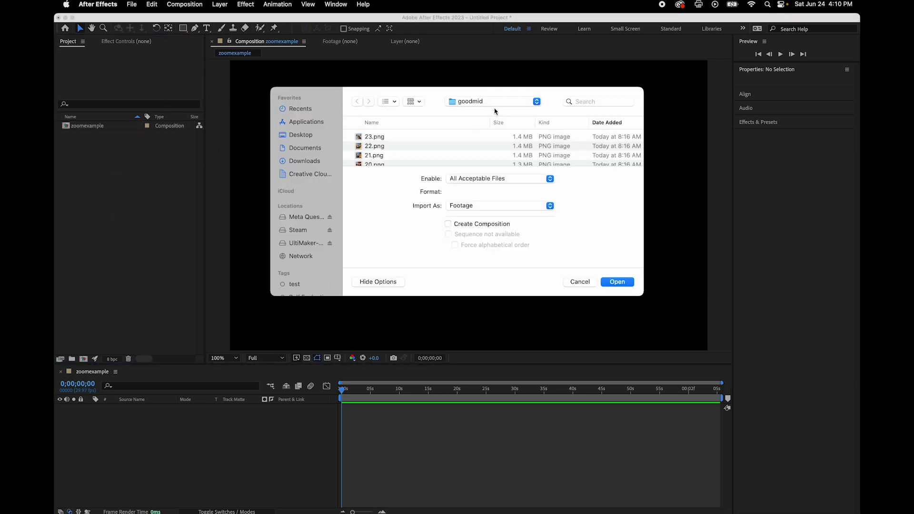
pyautogui.click(495, 102)
pyautogui.click(494, 110)
pyautogui.doubleClick(436, 138)
pyautogui.scroll(-5, 381, 153)
# - Preview the images from 01.png to 04.png in the import dialog, then close the preview
pyautogui.click(381, 161)
pyautogui.press('space')
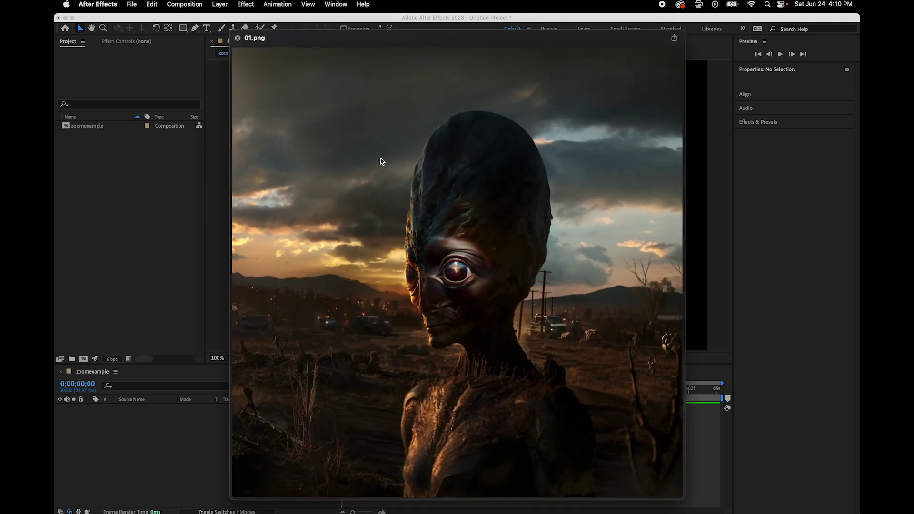
pyautogui.press('Up')
pyautogui.press('Up')
pyautogui.press('Up')
pyautogui.press('space')
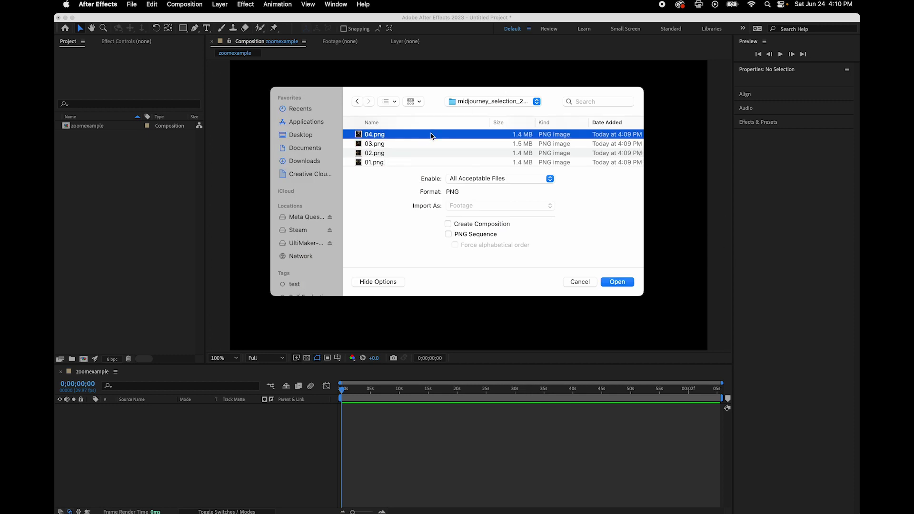
# - Select the PNG files 01.png through 09.png and import them as separate footage items
pyautogui.hotkey('shift', 'Down')
pyautogui.hotkey('shift', 'Down')
pyautogui.hotkey('shift', 'Down')
pyautogui.click(617, 283)
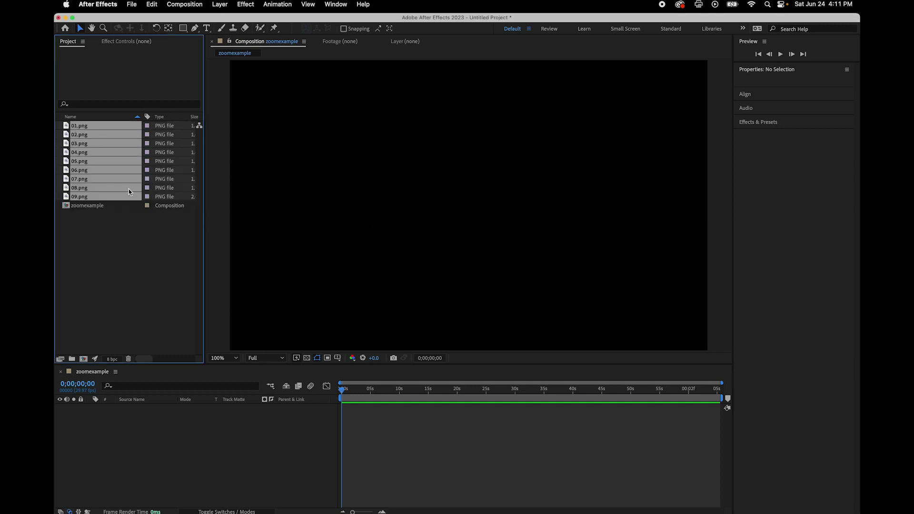
# - Add the footage items 01.png through 09.png to the zoomexample timeline with 01.png as the top layer
pyautogui.click(114, 237)
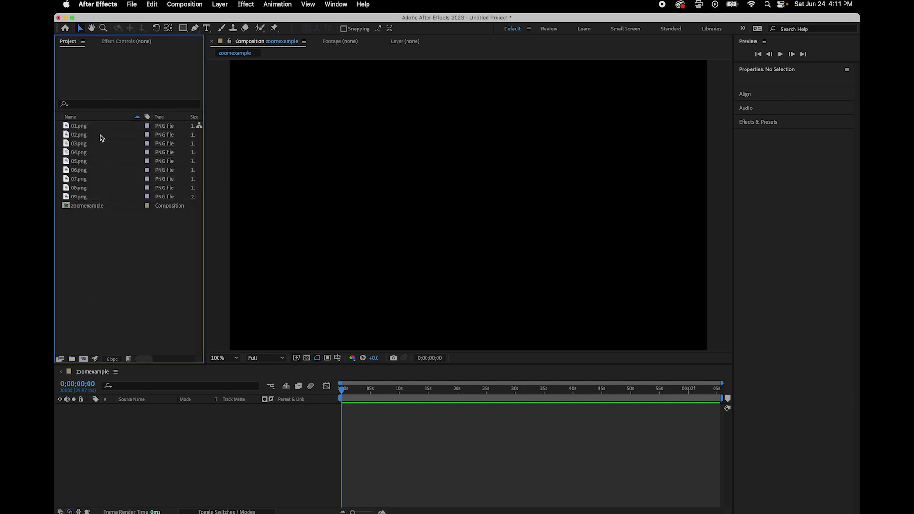
pyautogui.click(87, 126)
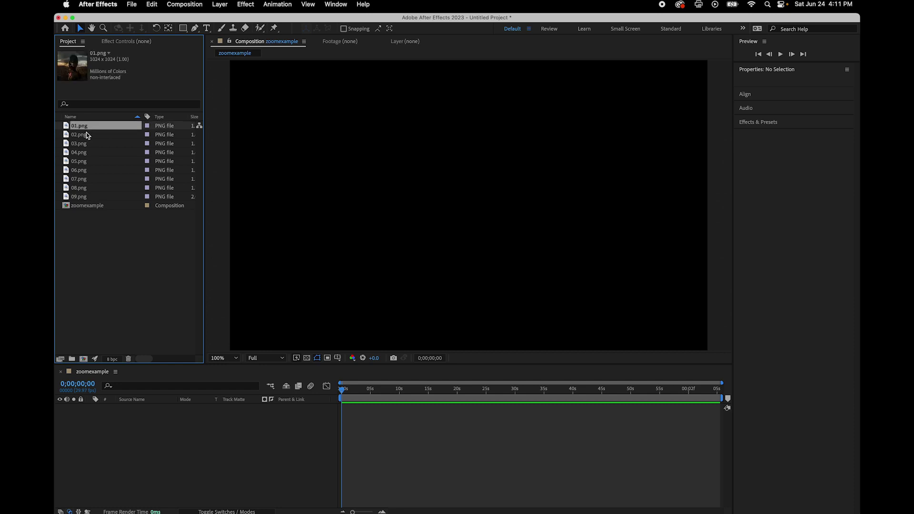
pyautogui.keyDown('shift'); pyautogui.click(87, 198); pyautogui.keyUp('shift')
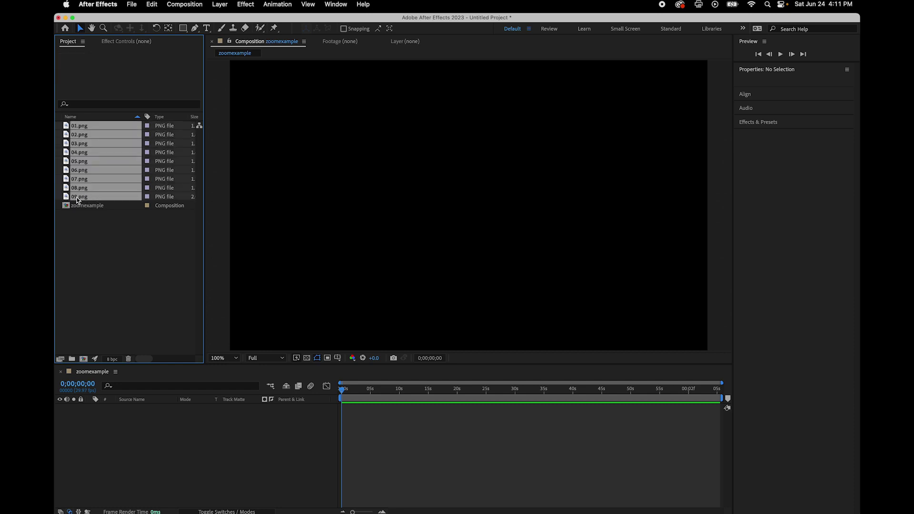
pyautogui.moveTo(68, 202); pyautogui.dragTo(151, 416)
pyautogui.click(145, 400)
pyautogui.click(143, 482)
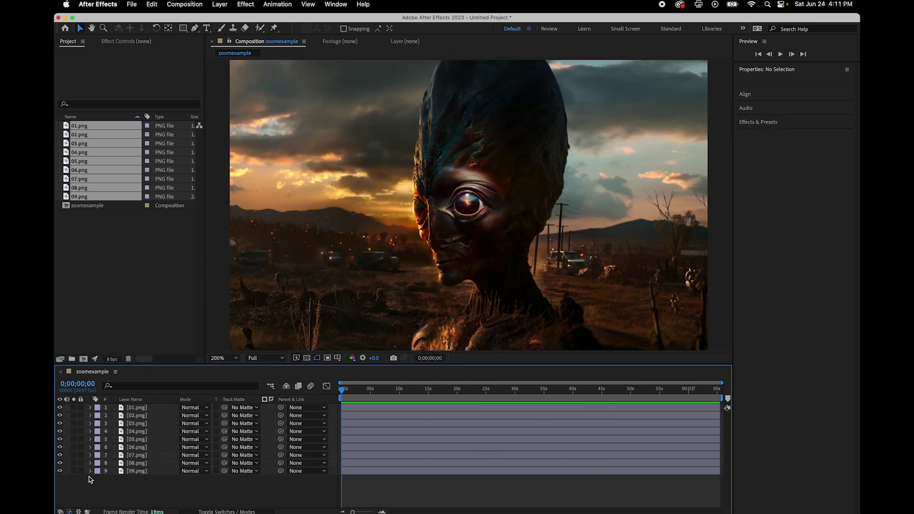
# - Check the layer stacking order, toggling the visibility of the topmost layer 01.png
pyautogui.moveTo(61, 413); pyautogui.dragTo(62, 464)
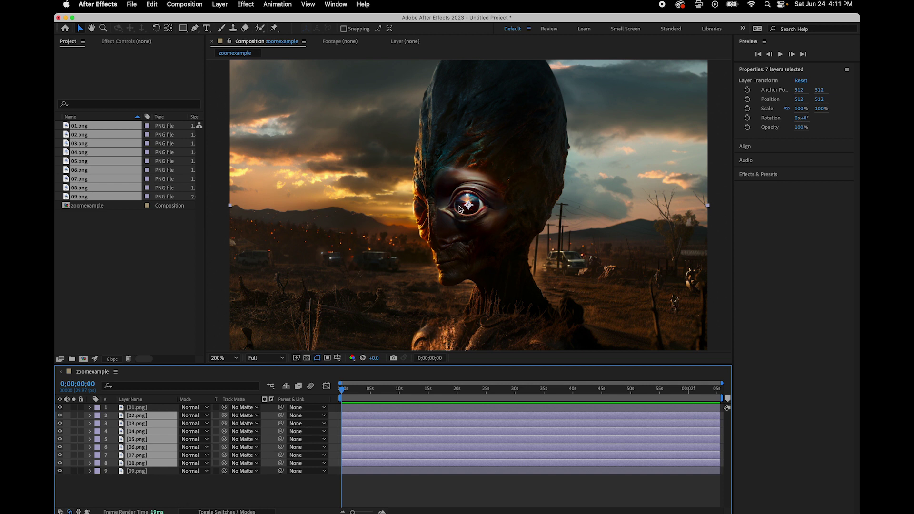
pyautogui.click(159, 485)
pyautogui.click(60, 408)
pyautogui.click(60, 407)
pyautogui.click(140, 411)
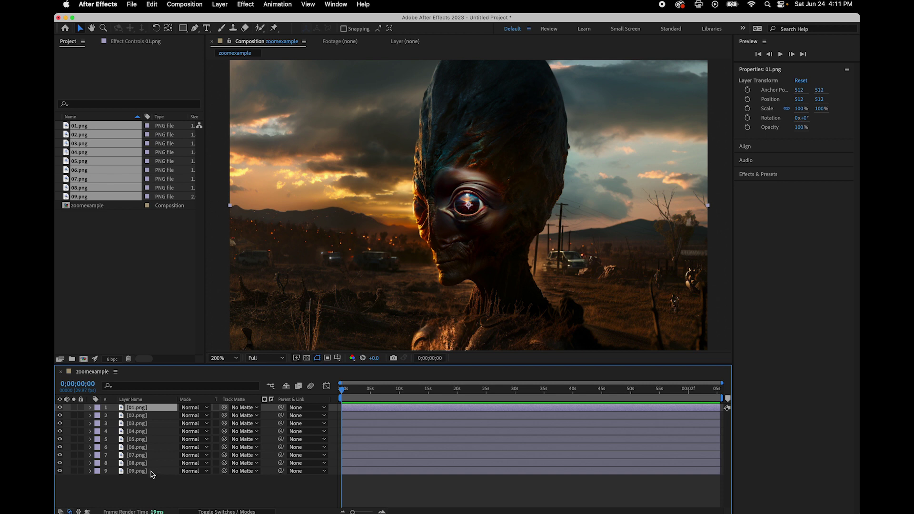
# - Sort the project items by name in descending order so 09.png comes before 01.png
pyautogui.click(172, 117)
pyautogui.click(114, 117)
pyautogui.click(107, 120)
pyautogui.click(106, 136)
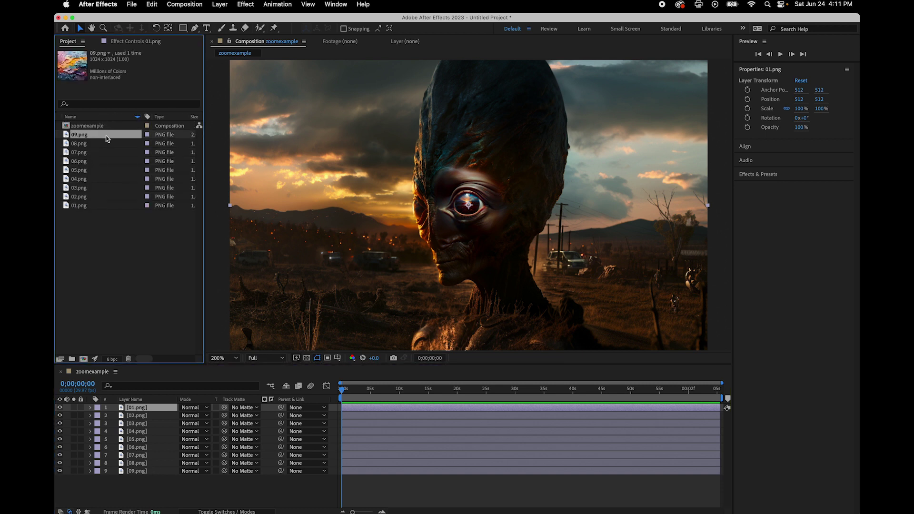
pyautogui.click(101, 204)
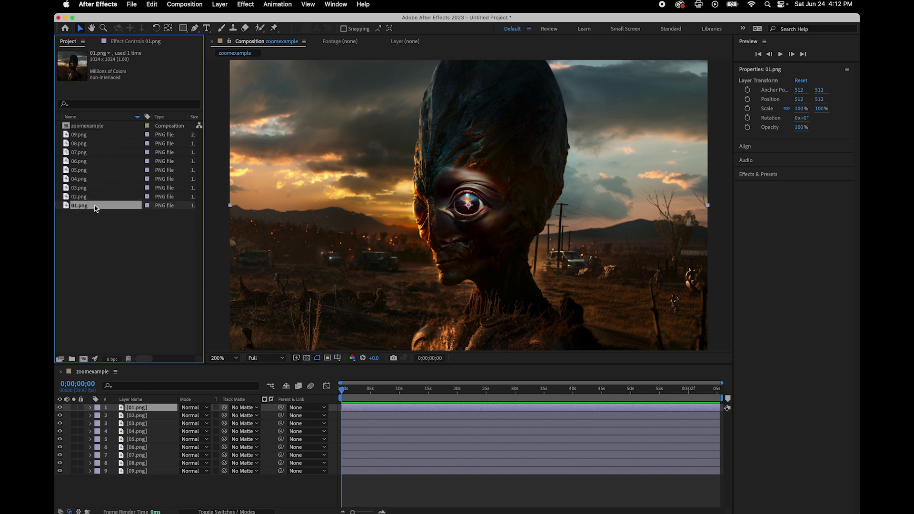
# - Delete all nine image layers from the zoomexample timeline
pyautogui.keyDown('shift'); pyautogui.click(159, 464); pyautogui.keyUp('shift')
pyautogui.keyDown('shift'); pyautogui.click(162, 472); pyautogui.keyUp('shift')
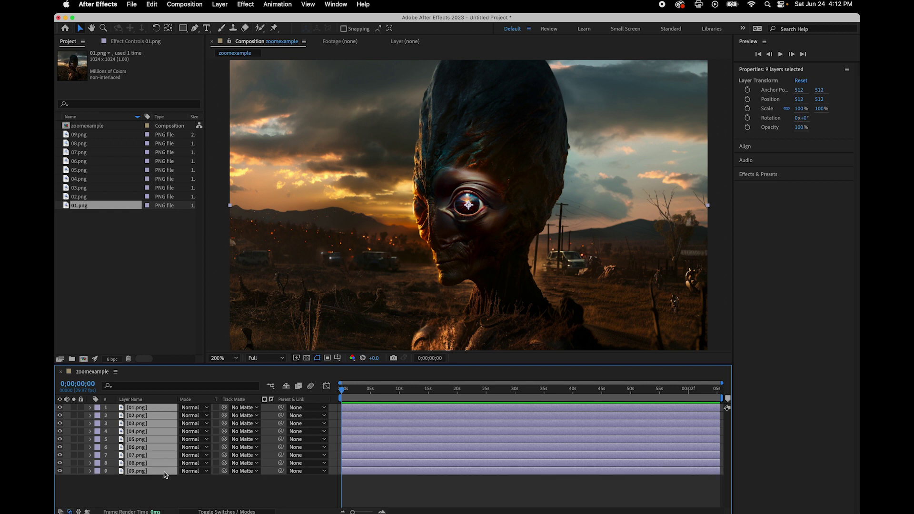
pyautogui.press('Delete')
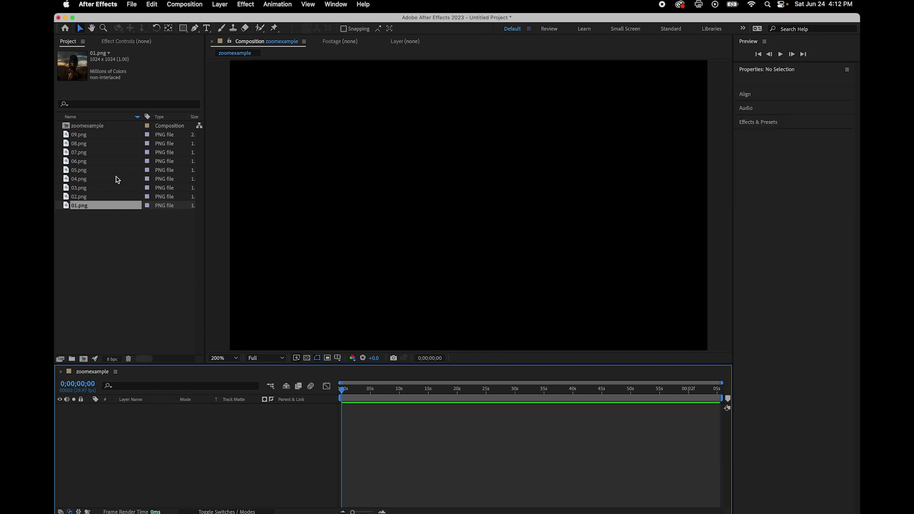
# - Select 09.png through 01.png and add them to the zoomexample timeline with 09.png as the top layer
pyautogui.click(96, 139)
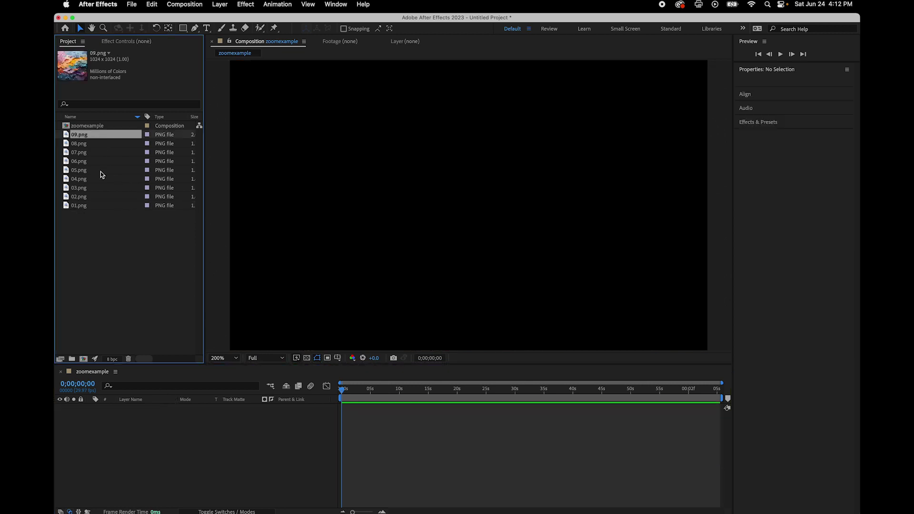
pyautogui.keyDown('shift'); pyautogui.click(93, 206); pyautogui.keyUp('shift')
pyautogui.moveTo(81, 208); pyautogui.dragTo(138, 467)
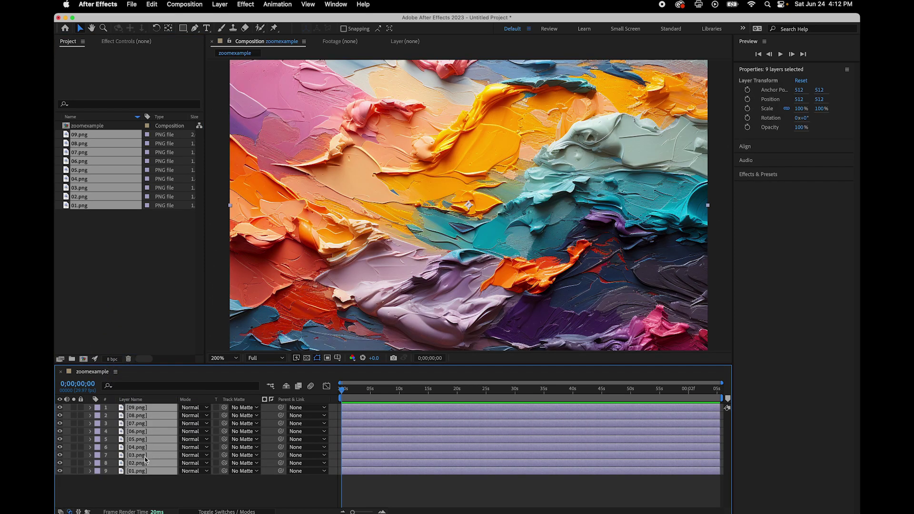
pyautogui.click(151, 493)
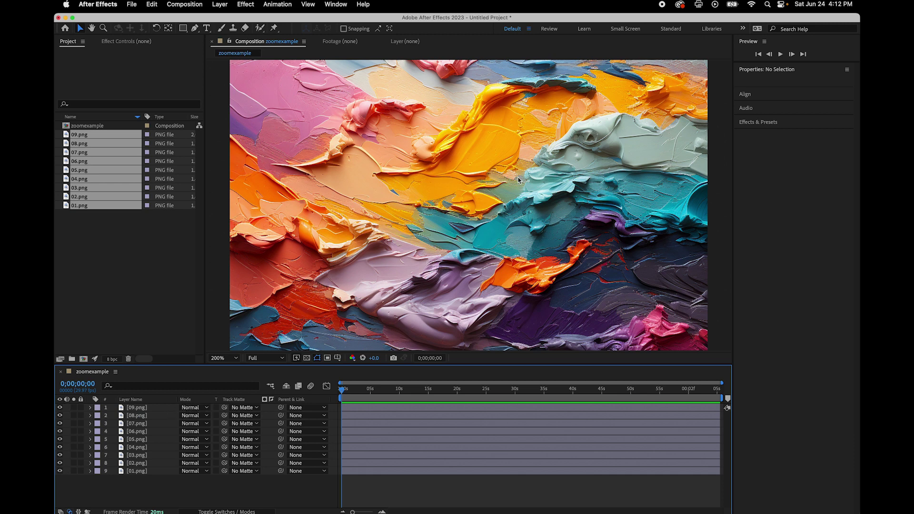
# - Hide the layers 09.png through 02.png, leaving only 01.png visible
pyautogui.scroll(-1, 467, 215)
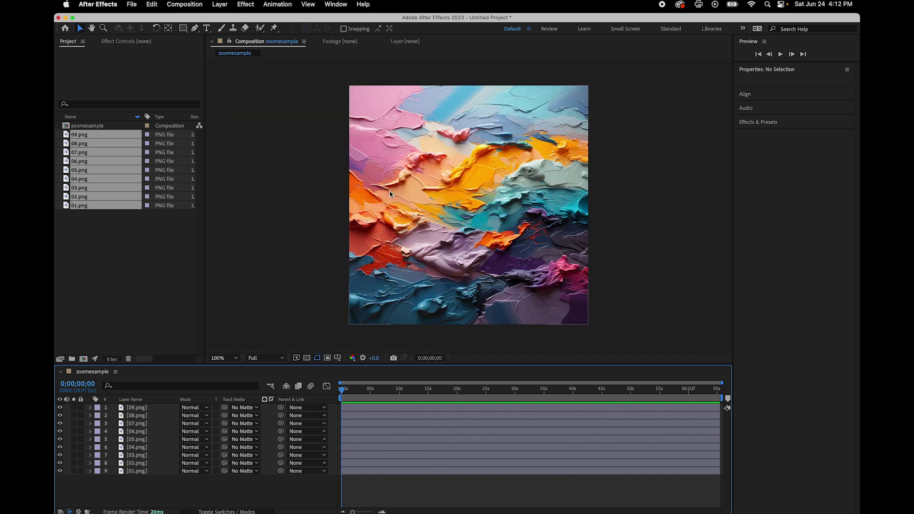
pyautogui.click(59, 407)
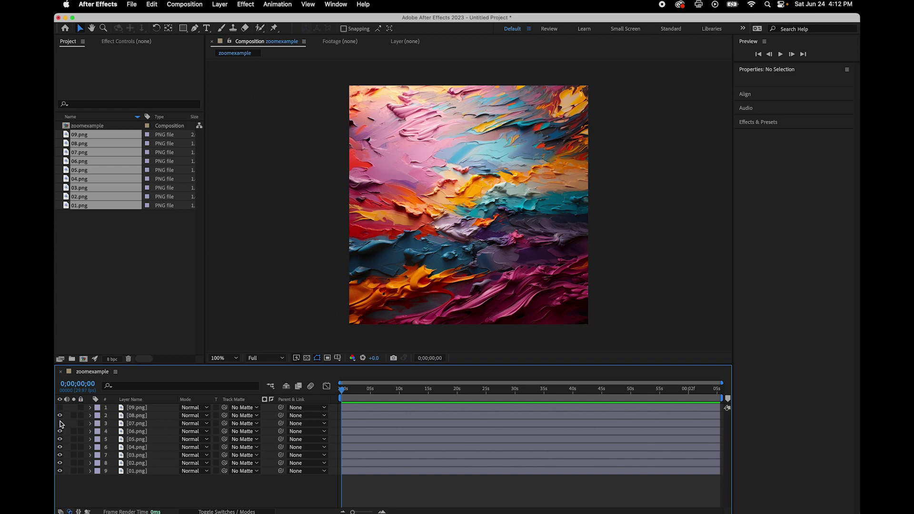
pyautogui.click(59, 415)
pyautogui.moveTo(60, 424); pyautogui.dragTo(60, 465)
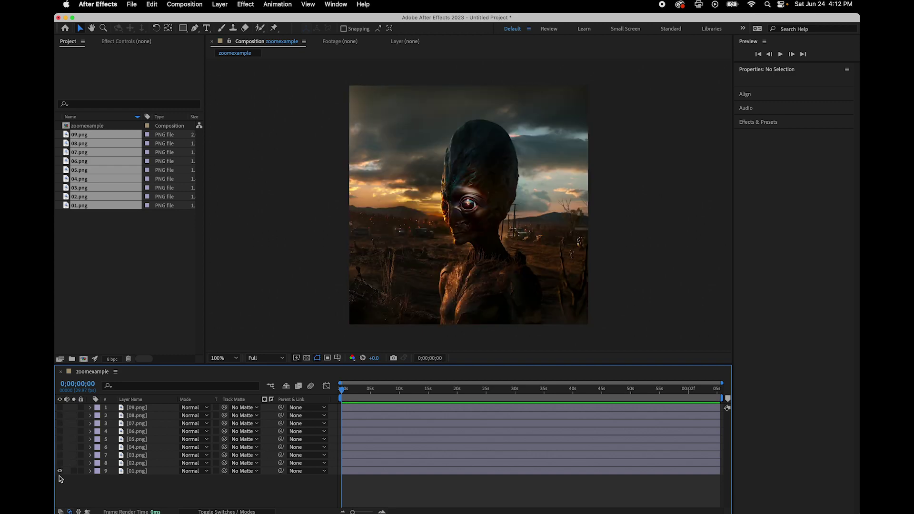
# - Select the 01.png layer, look over its transform properties, and show only its Scale property
pyautogui.click(159, 472)
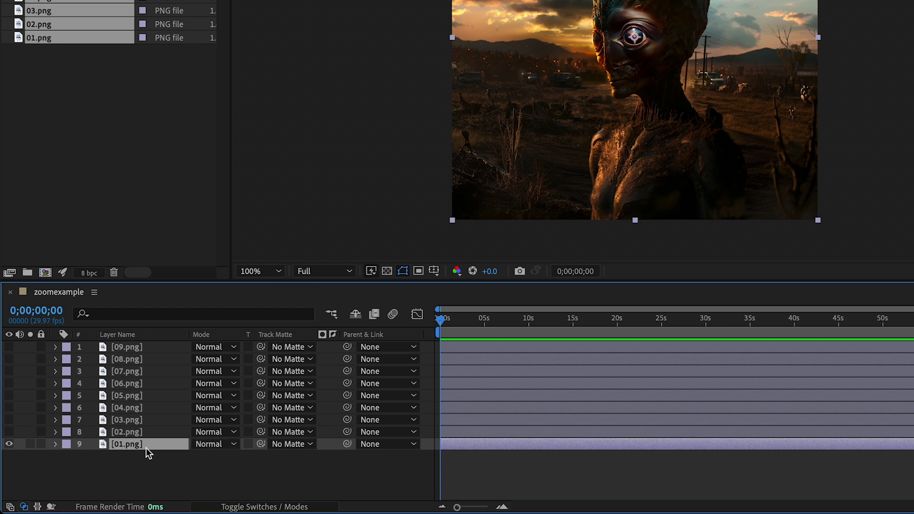
pyautogui.press('s')
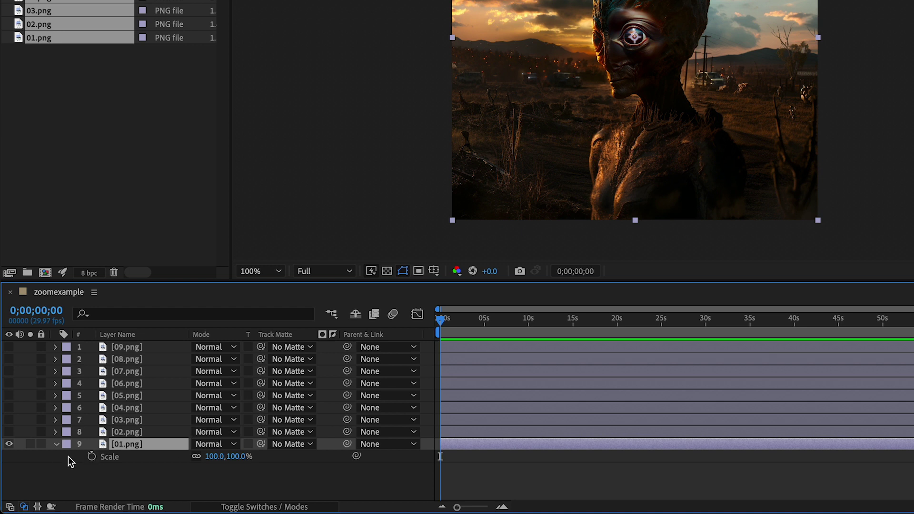
pyautogui.click(56, 444)
pyautogui.click(56, 444)
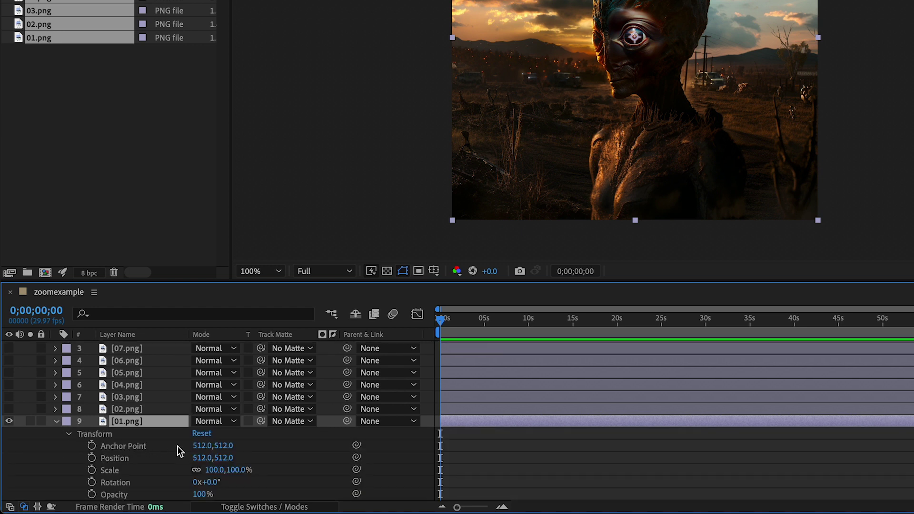
pyautogui.click(69, 434)
pyautogui.click(58, 445)
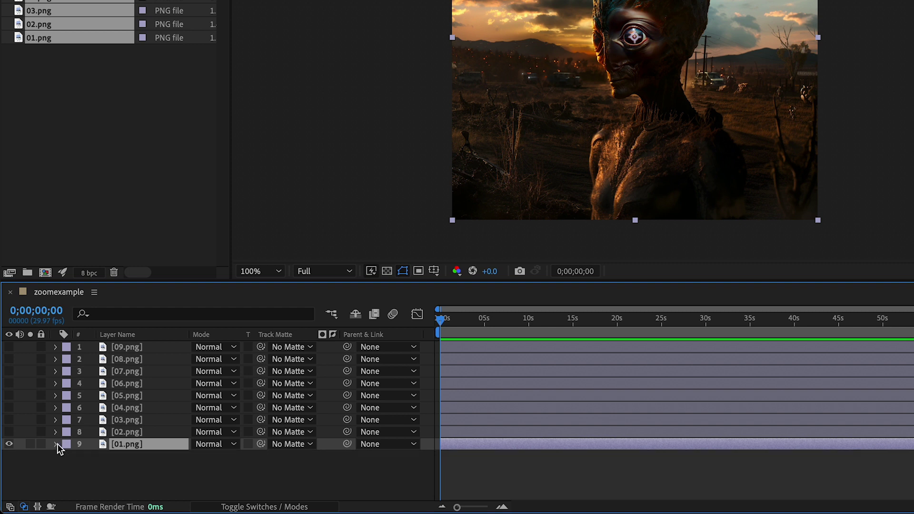
pyautogui.press('s')
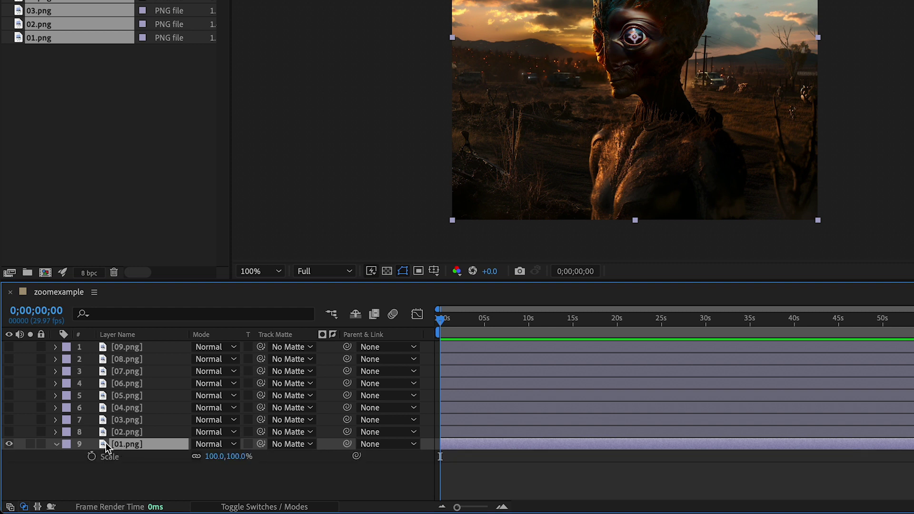
# - Double the 01.png layer's scale to 200% using the expression 100*2 in the scale value
pyautogui.click(239, 457)
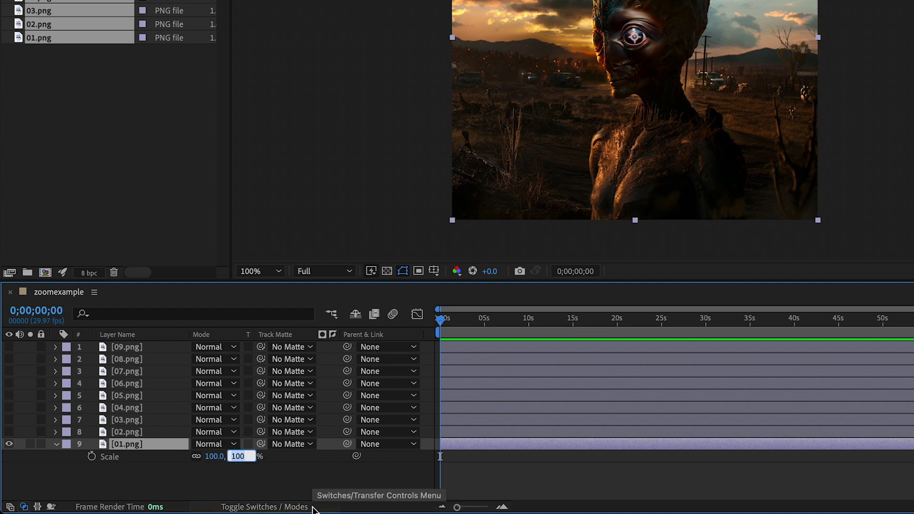
pyautogui.press('Right')
pyautogui.moveTo(313, 513)
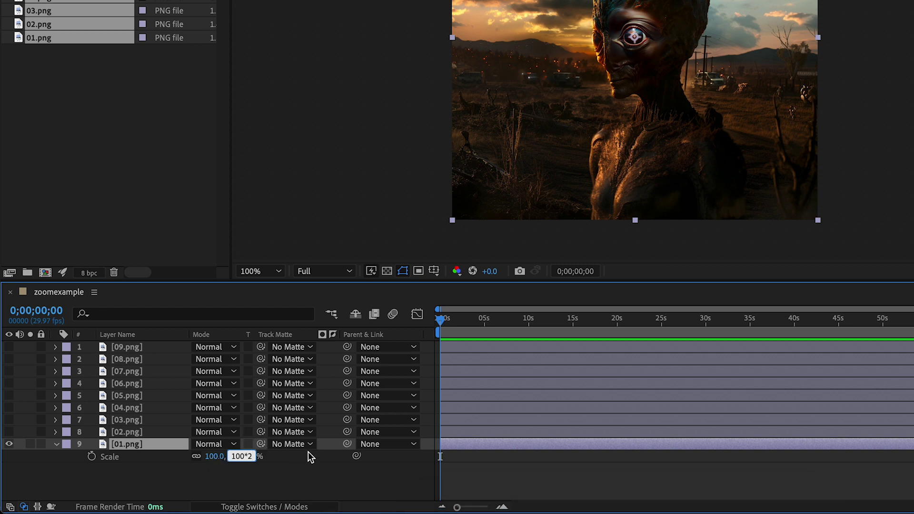
pyautogui.press('Return')
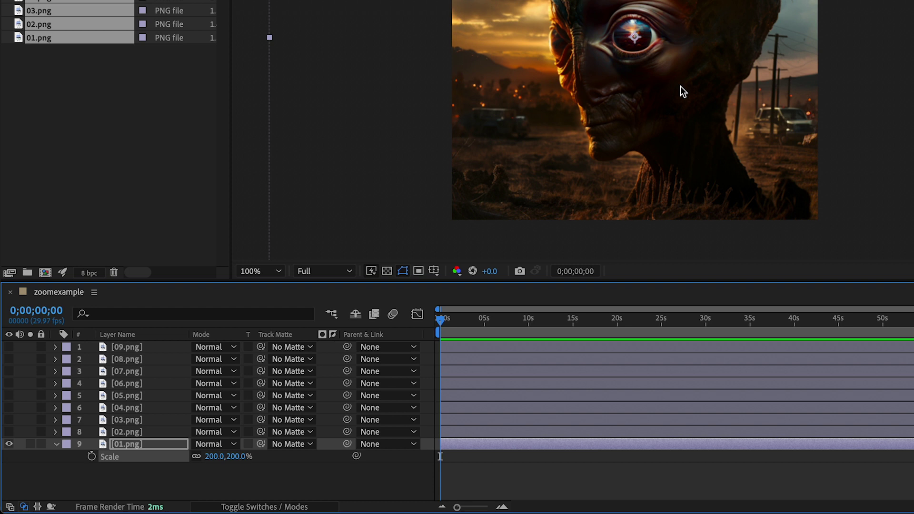
# - Show the 02.png layer, toggling its visibility repeatedly to compare its alignment with the enlarged 01.png
pyautogui.click(9, 432)
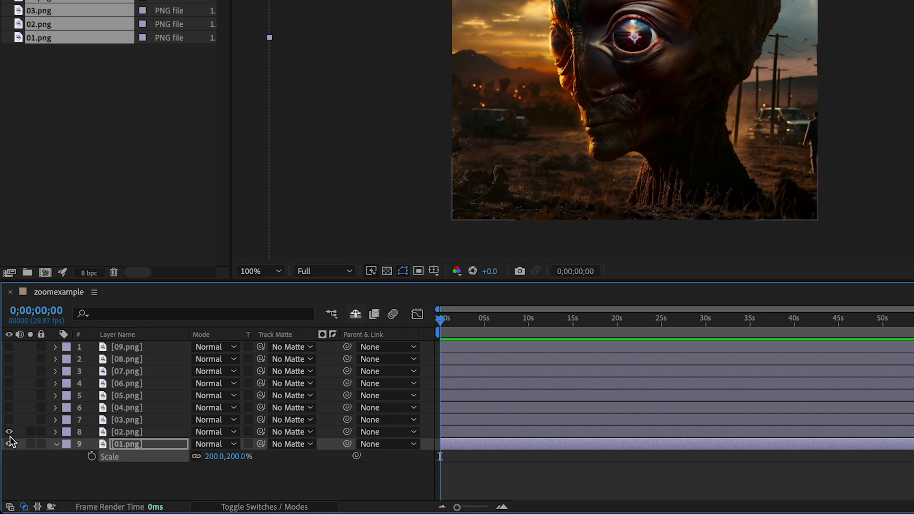
pyautogui.click(10, 434)
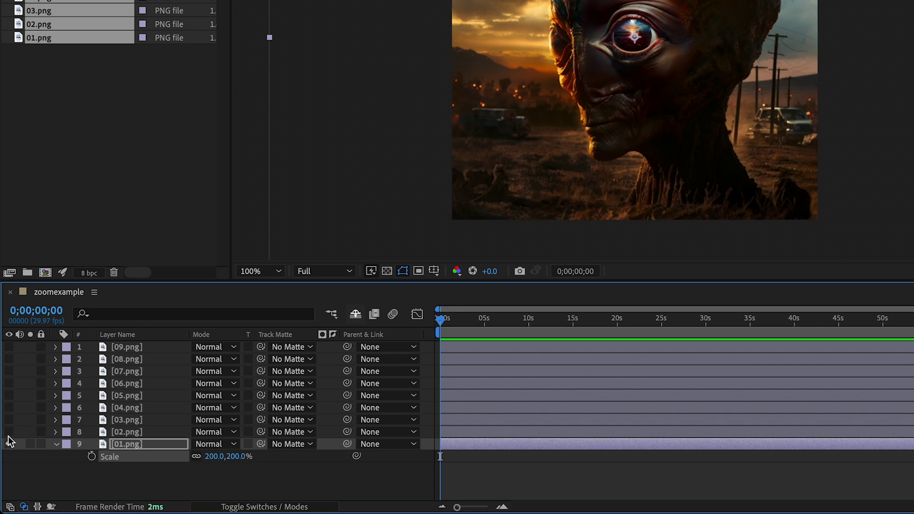
pyautogui.click(9, 432)
pyautogui.click(9, 432)
pyautogui.click(10, 432)
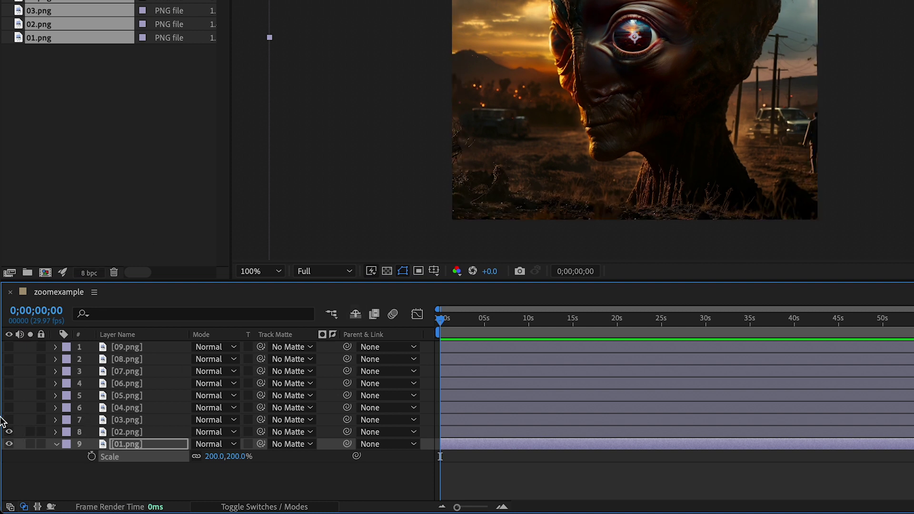
pyautogui.click(9, 432)
pyautogui.click(10, 432)
pyautogui.click(9, 432)
pyautogui.click(9, 432)
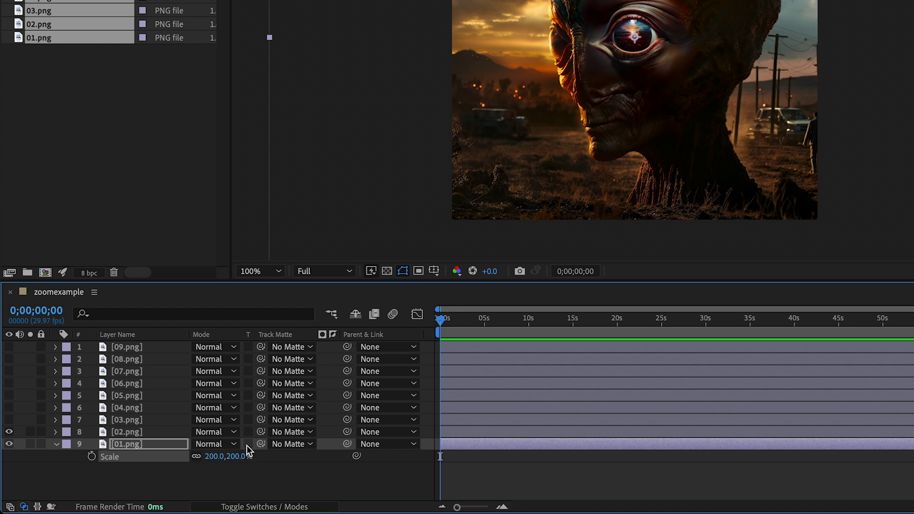
# - Parent the 02.png layer to 01.png, and test the link by trial-scaling 01.png and undoing that change
pyautogui.click(302, 433)
pyautogui.click(10, 436)
pyautogui.click(107, 434)
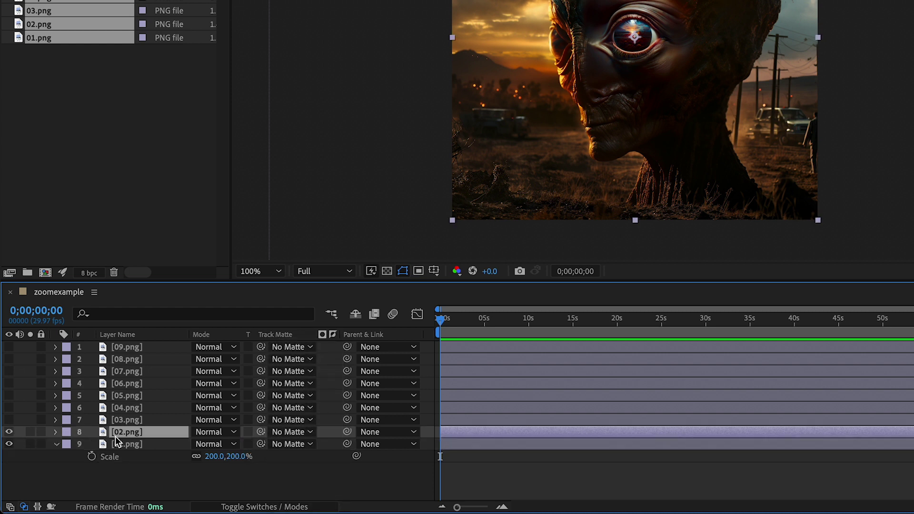
pyautogui.click(9, 433)
pyautogui.moveTo(349, 433); pyautogui.dragTo(168, 444)
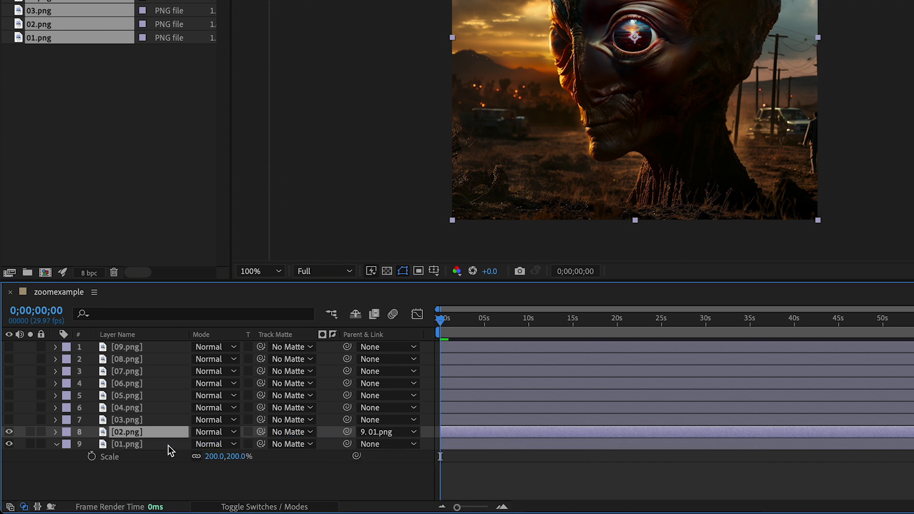
pyautogui.moveTo(235, 459); pyautogui.dragTo(214, 459)
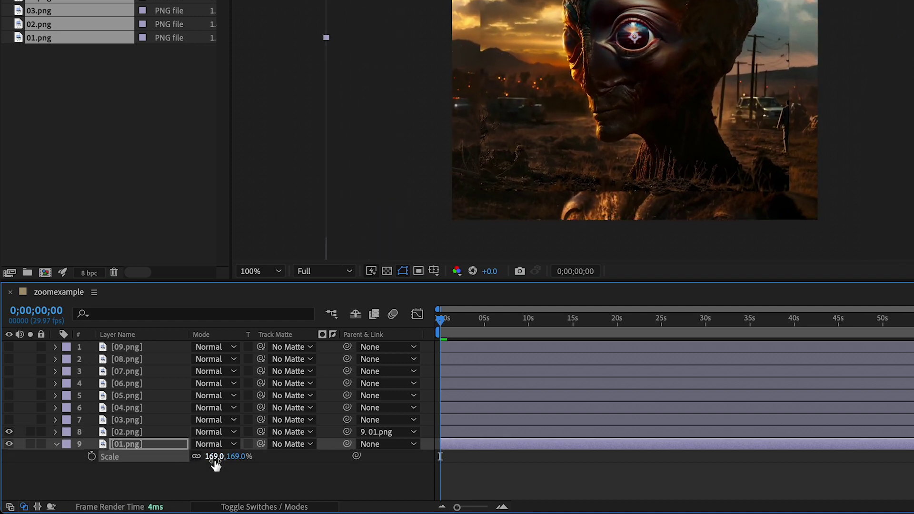
pyautogui.hotkey('ctrl', 'z')
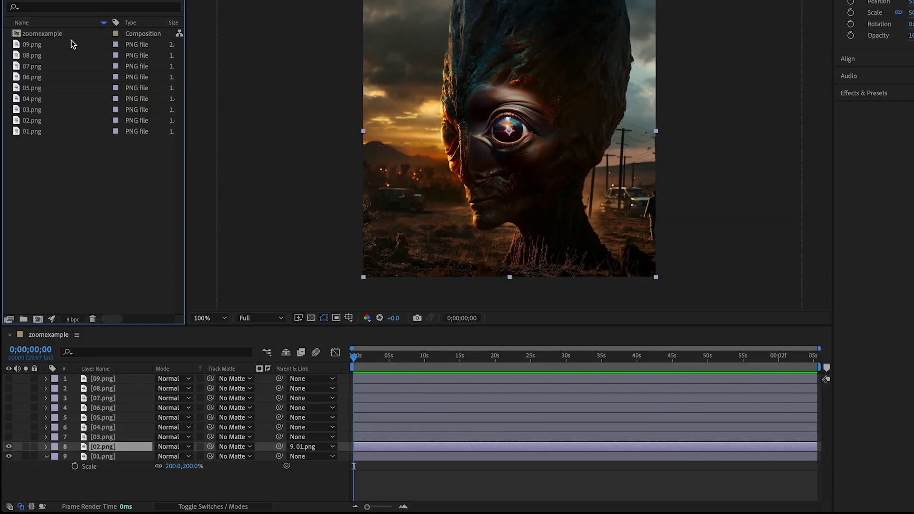
# - Resize the zoomexample composition to 2000 x 2000 px with its aspect ratio locked to 1:1
pyautogui.click(56, 36)
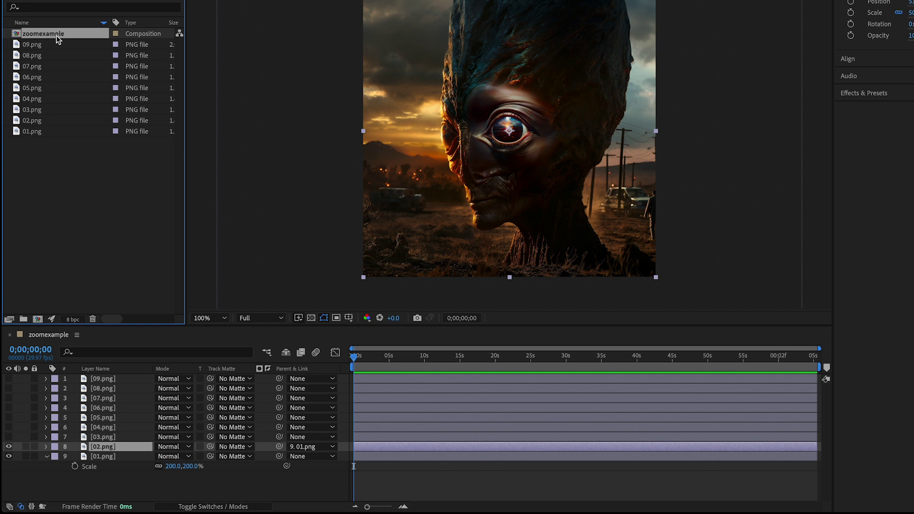
pyautogui.rightClick(57, 35)
pyautogui.click(86, 46)
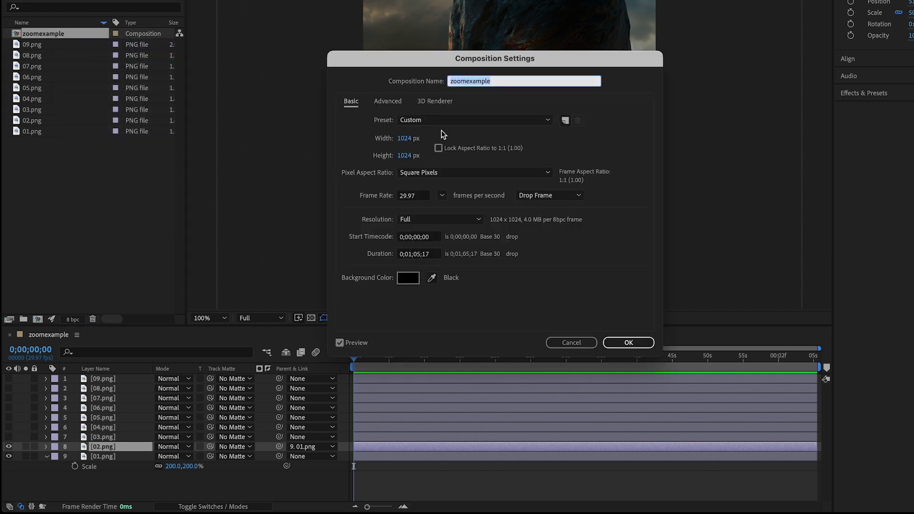
pyautogui.click(405, 138)
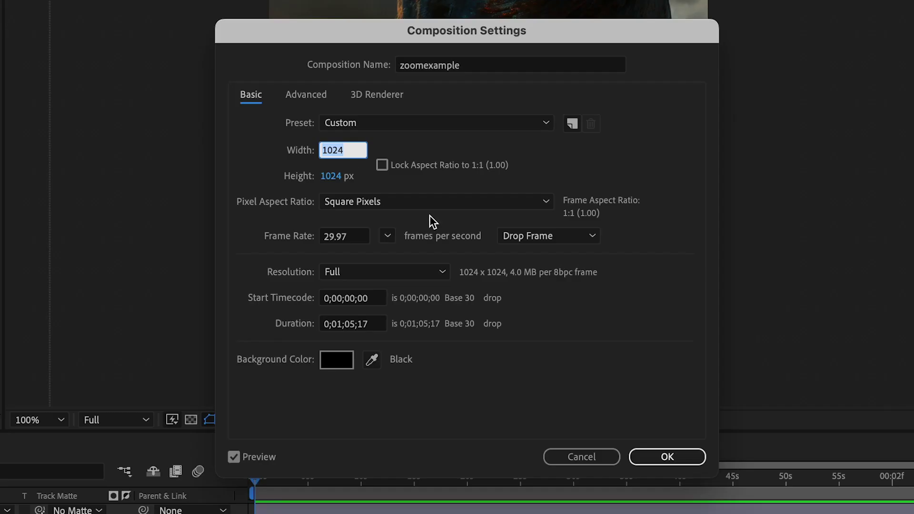
pyautogui.click(388, 165)
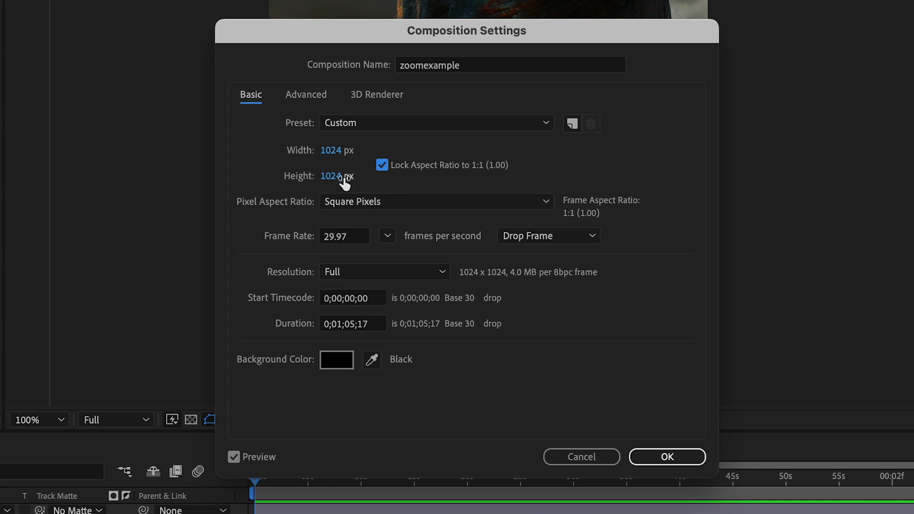
pyautogui.click(336, 152)
pyautogui.write('2000')
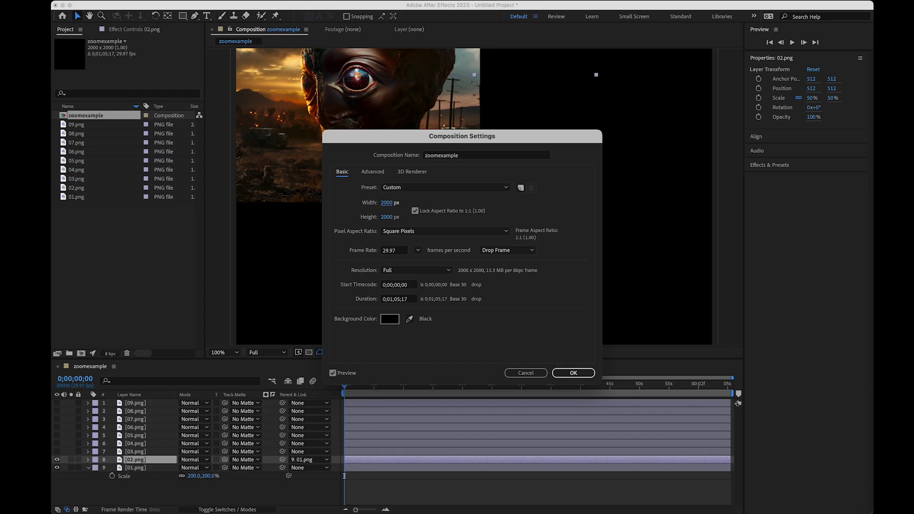
pyautogui.press('Return')
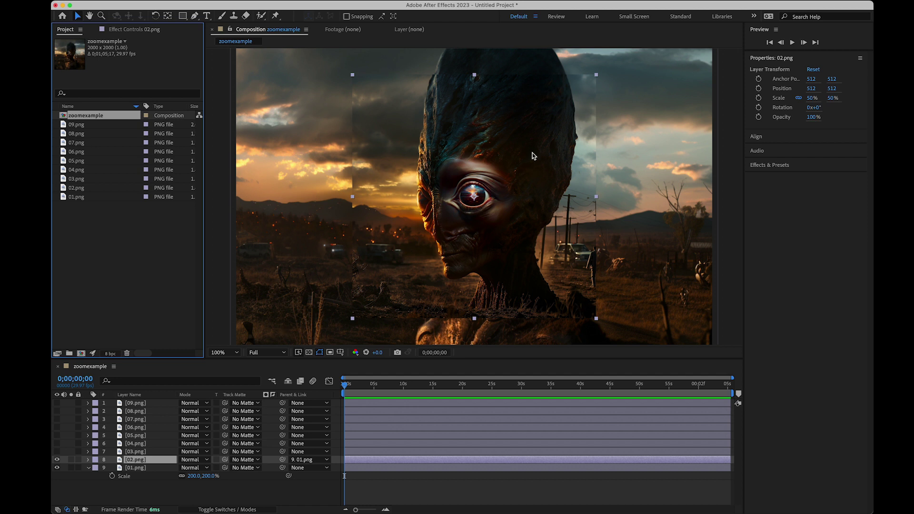
# - Inspect the hard edge of the 02.png layer and add a rectangular mask covering that whole layer
pyautogui.click(168, 490)
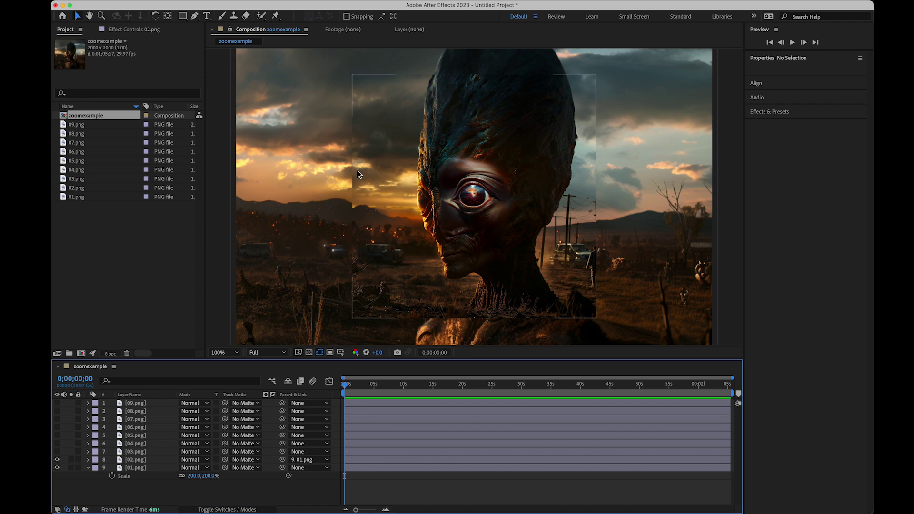
pyautogui.scroll(5, 358, 172)
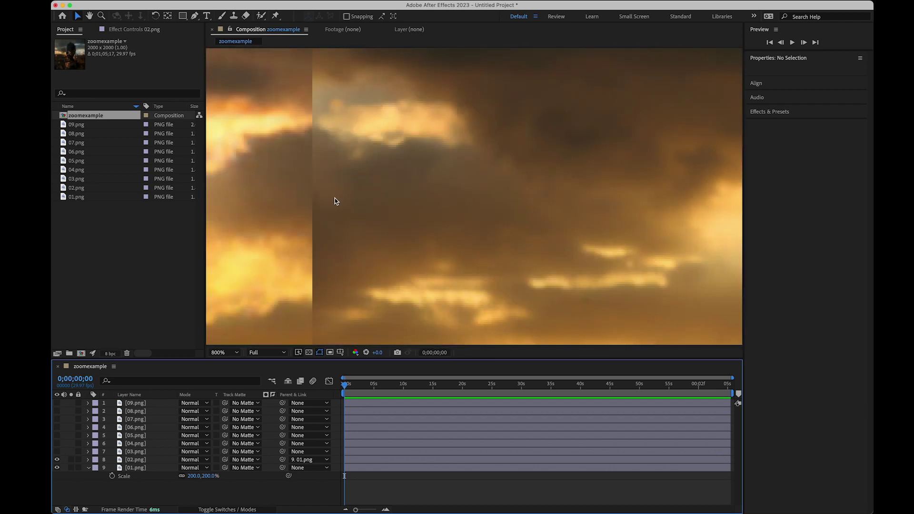
pyautogui.scroll(-7, 309, 223)
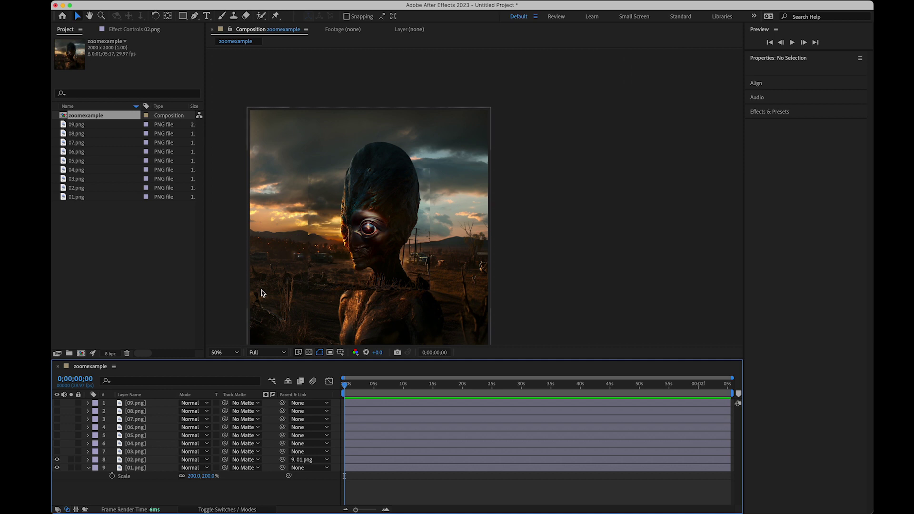
pyautogui.click(137, 460)
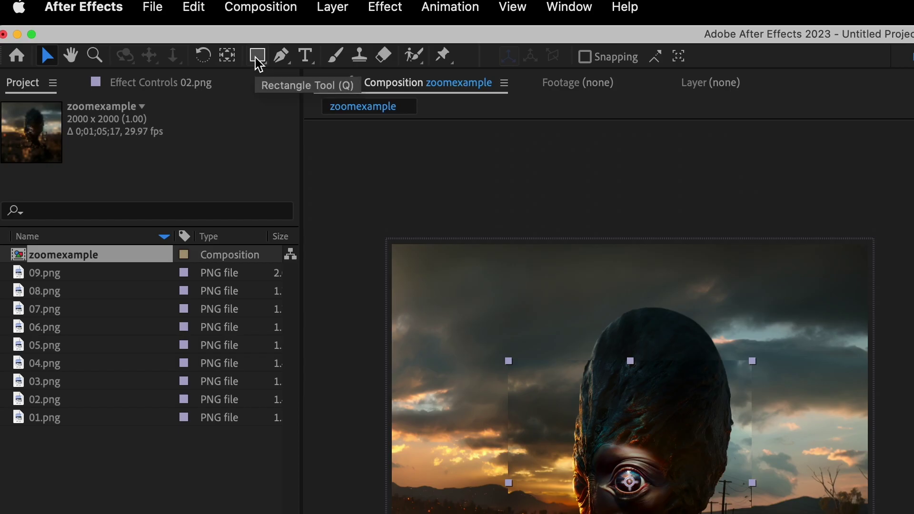
pyautogui.doubleClick(182, 15)
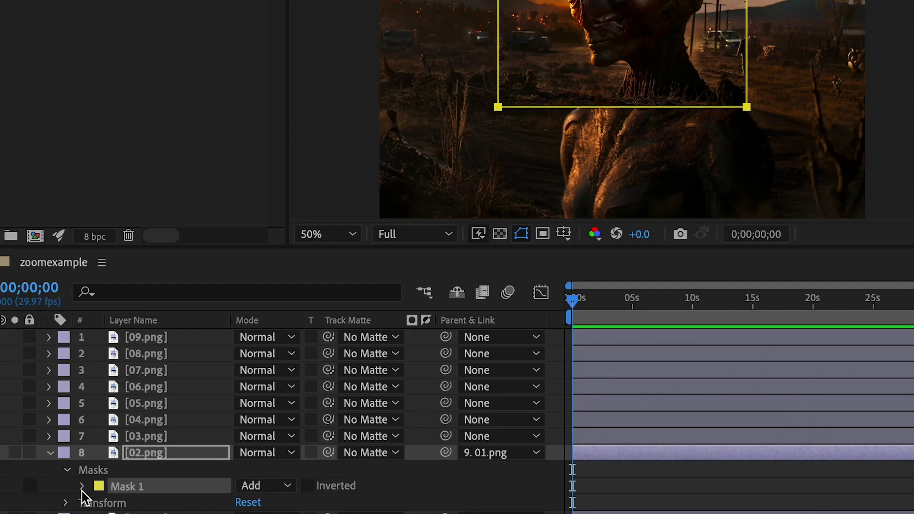
# - Set the 02.png mask's feather to 100 pixels and its expansion to -100 pixels
pyautogui.click(105, 476)
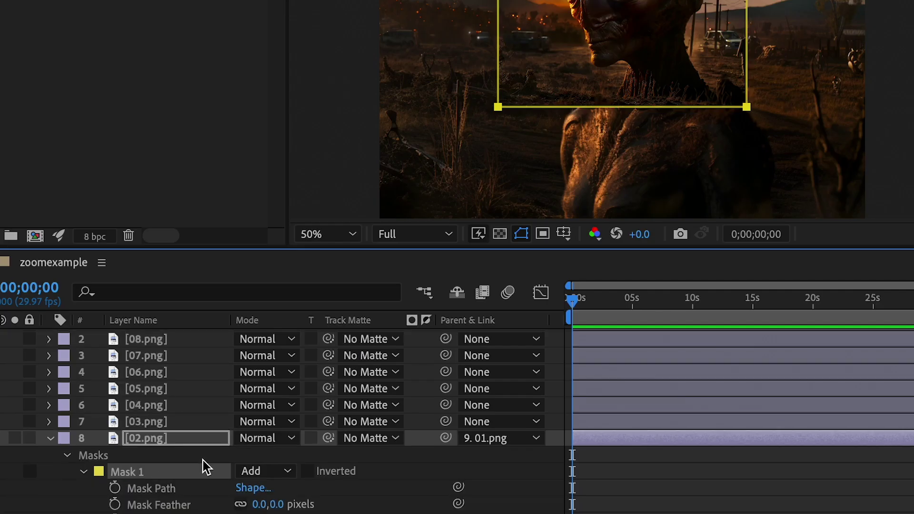
pyautogui.scroll(-2, 164, 466)
pyautogui.click(281, 458)
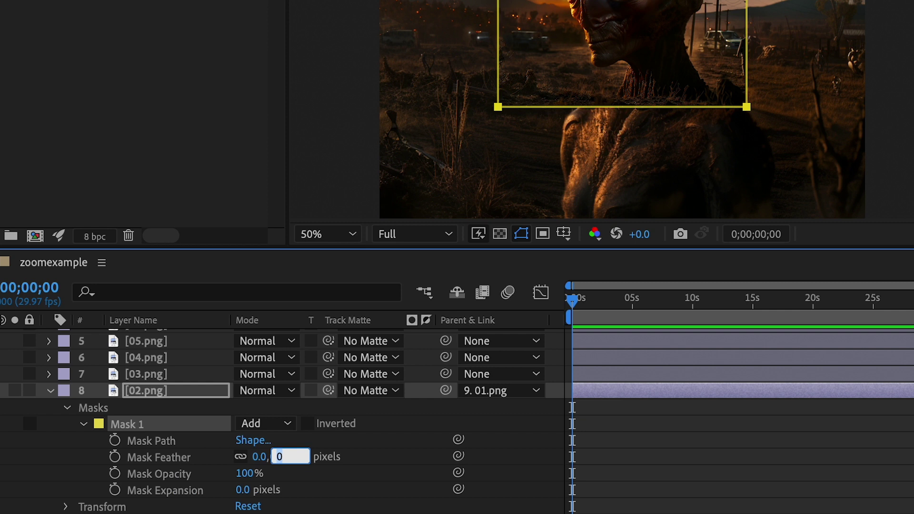
pyautogui.write('100')
pyautogui.press('Return')
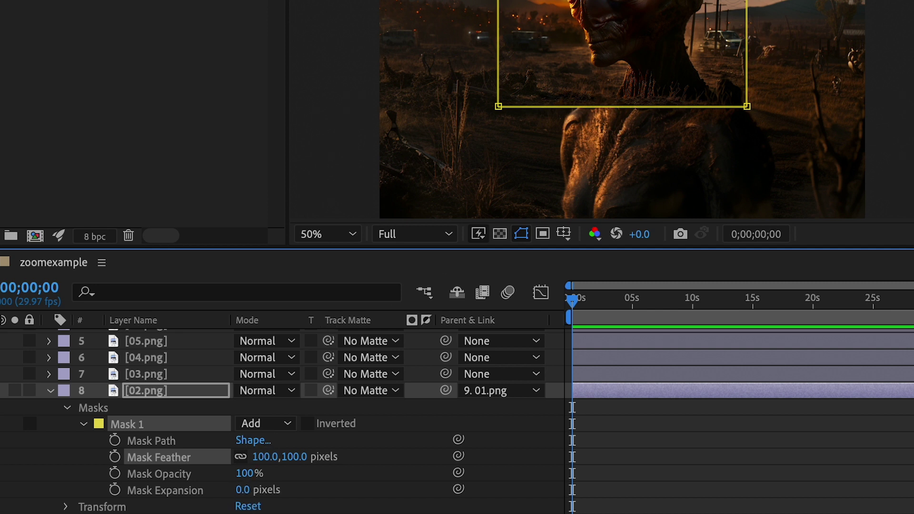
pyautogui.click(243, 490)
pyautogui.write('-100')
pyautogui.press('Return')
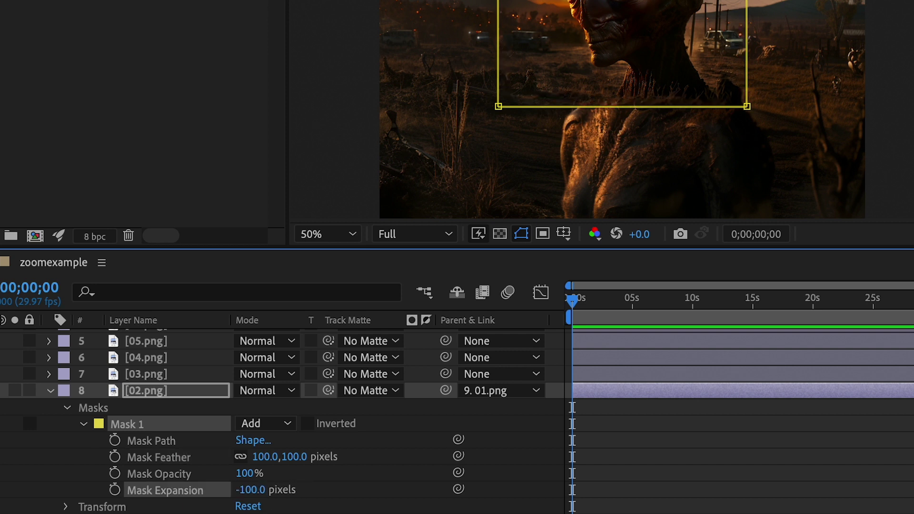
# - Examine the feathered edge of 02.png by toggling the 01.png layer's visibility, and collapse the 02.png properties
pyautogui.scroll(2, 495, 95)
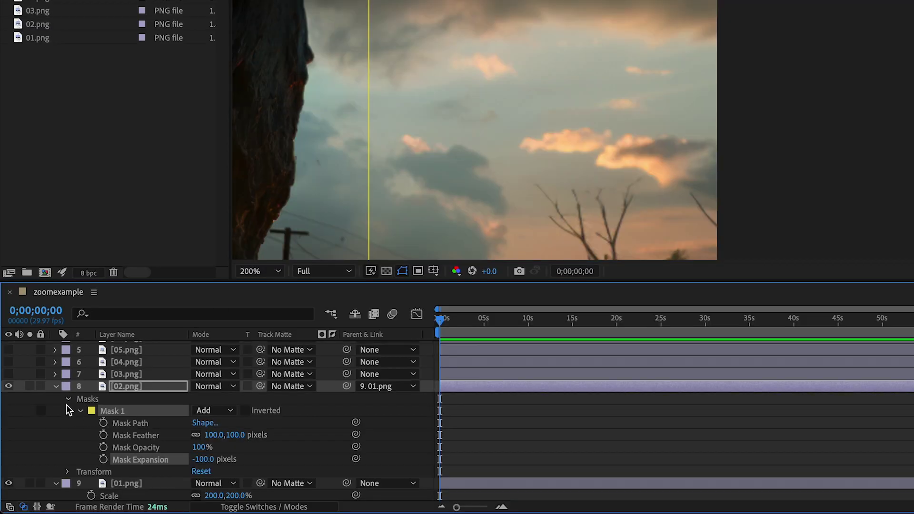
pyautogui.click(69, 399)
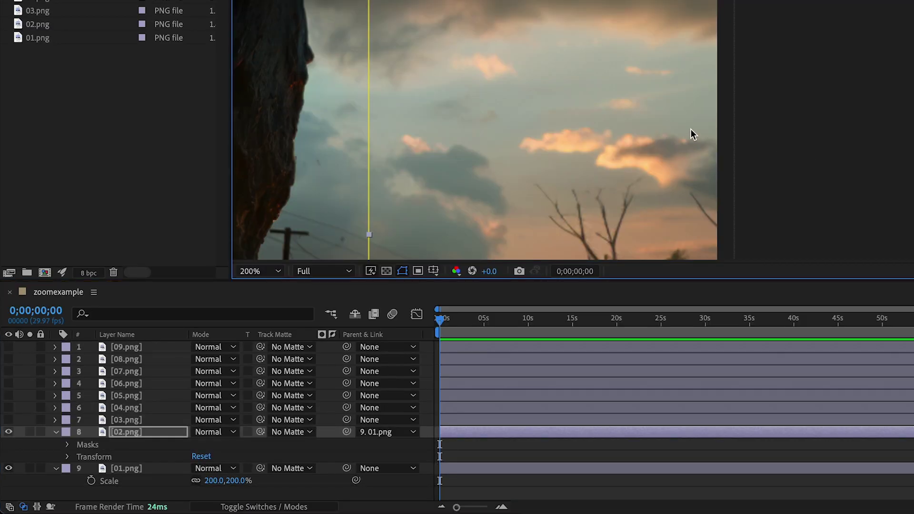
pyautogui.click(808, 138)
pyautogui.scroll(-1, 368, 110)
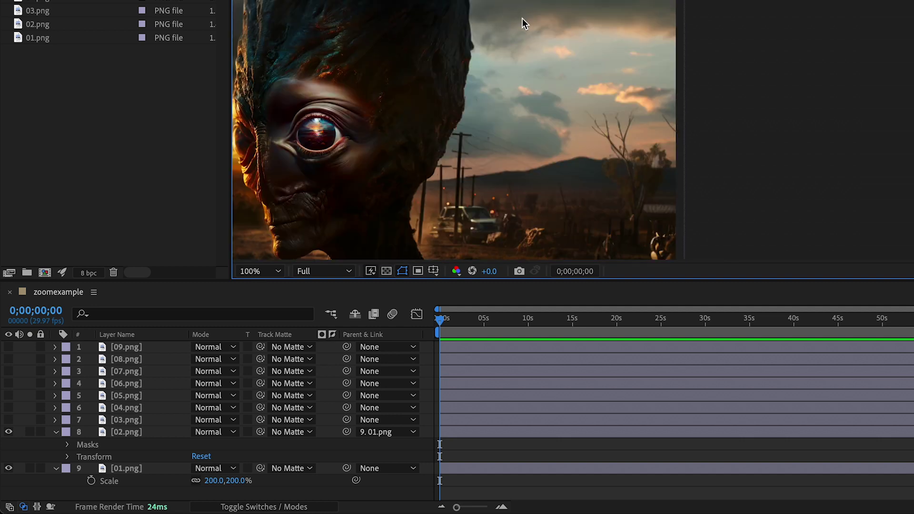
pyautogui.click(9, 469)
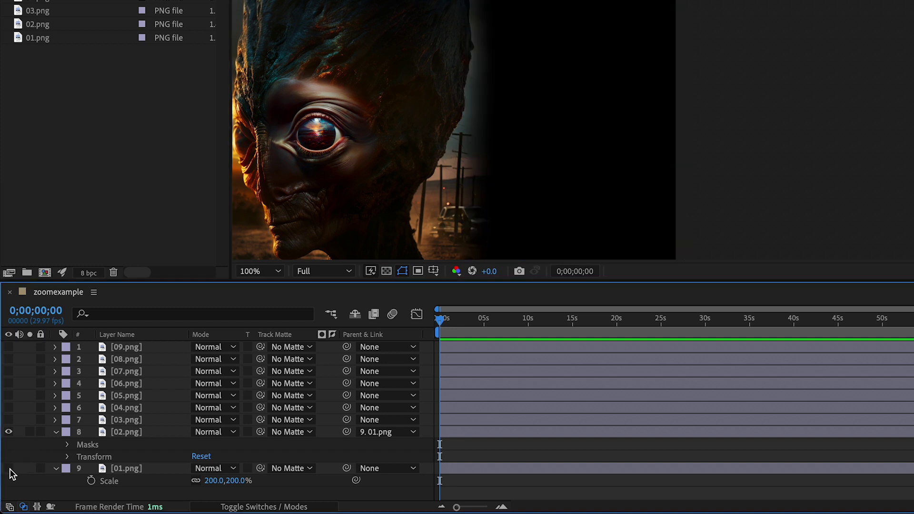
pyautogui.click(10, 469)
pyautogui.click(10, 470)
pyautogui.click(9, 469)
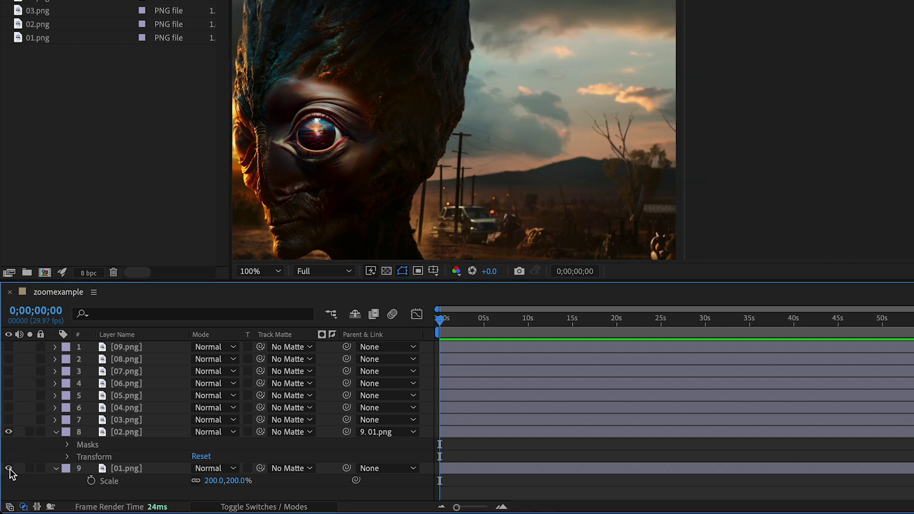
pyautogui.click(56, 432)
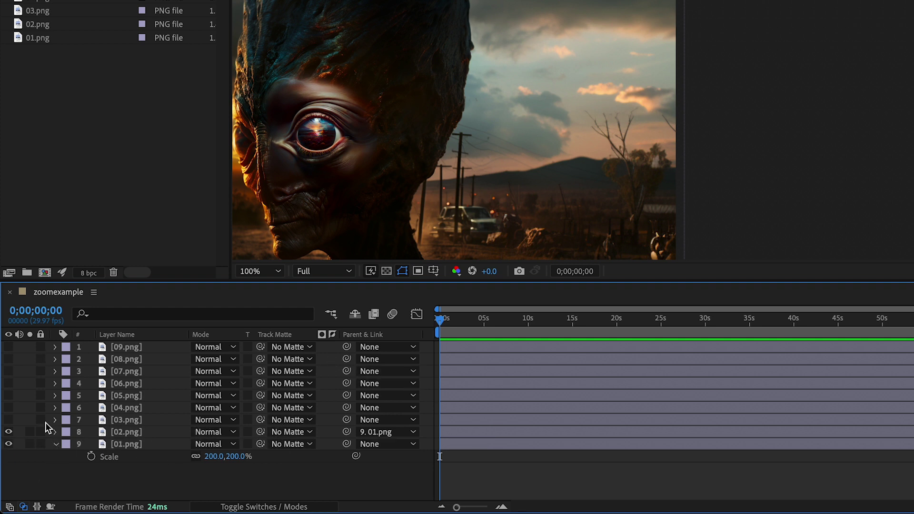
# - Try scaling the 01.png layer to 800% and check the enlarged image in the composition
pyautogui.scroll(-2, 357, 208)
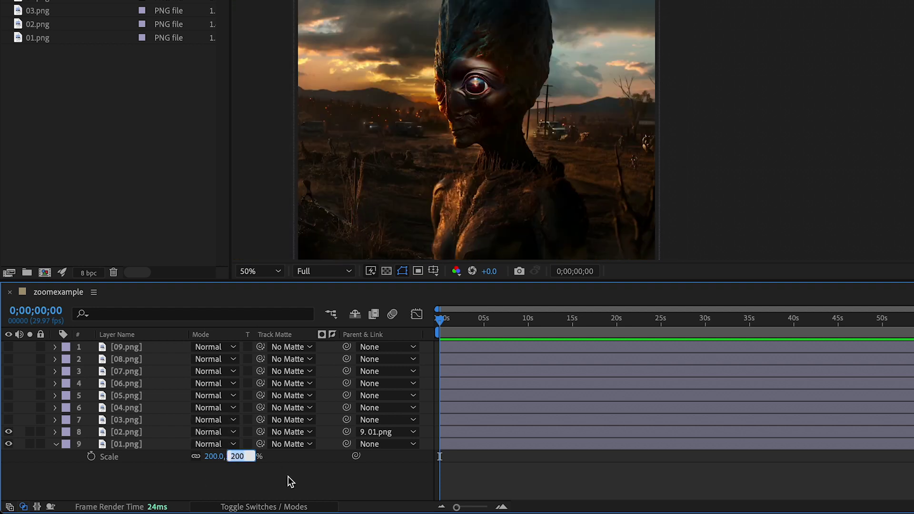
pyautogui.write('200')
pyautogui.press('Return')
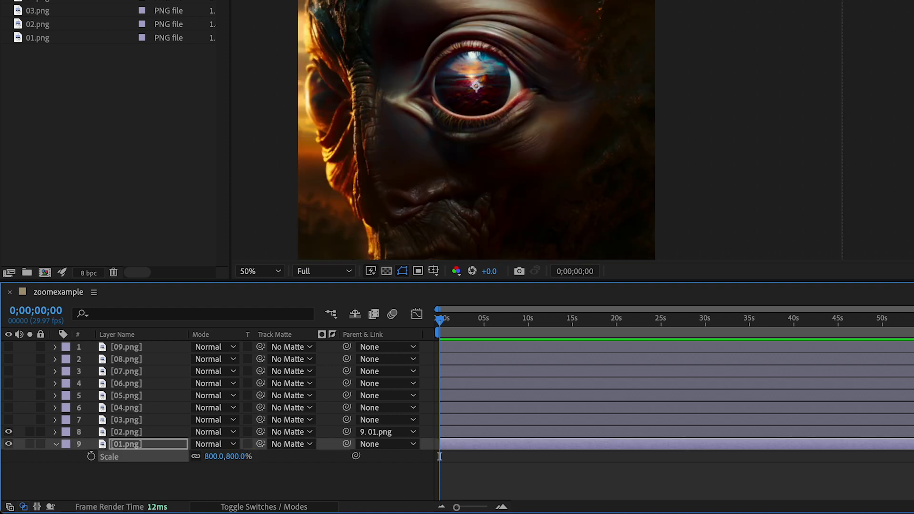
pyautogui.scroll(-1, 501, 135)
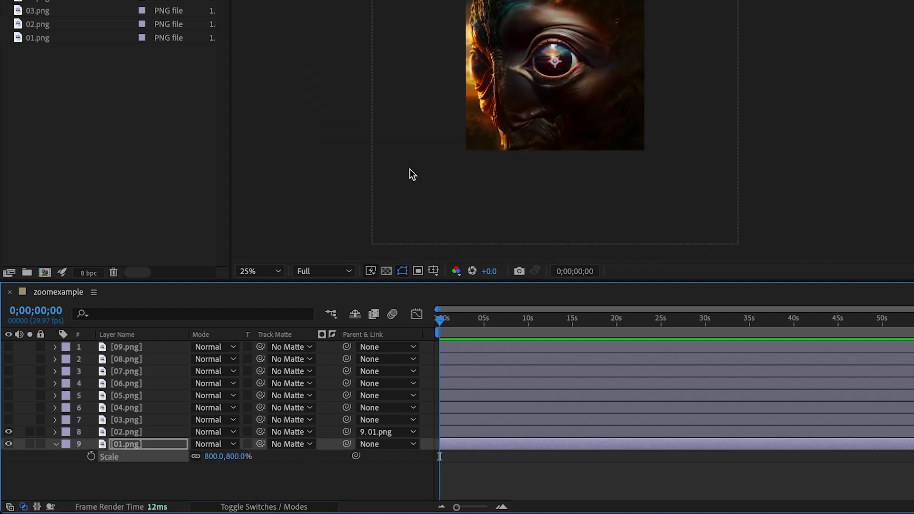
pyautogui.scroll(3, 437, 193)
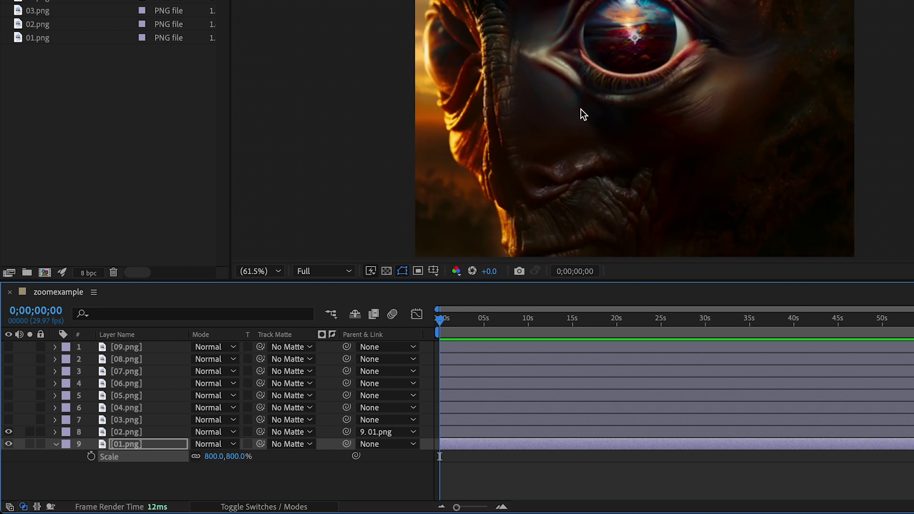
# - Show the 03.png layer, set the 01.png layer's scale to 400%, and compare how the two images align
pyautogui.click(9, 420)
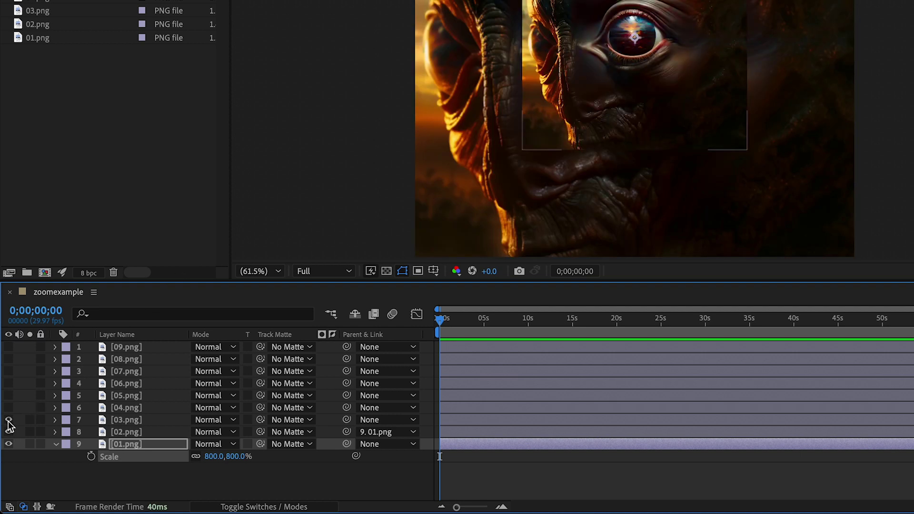
pyautogui.click(8, 432)
pyautogui.click(238, 456)
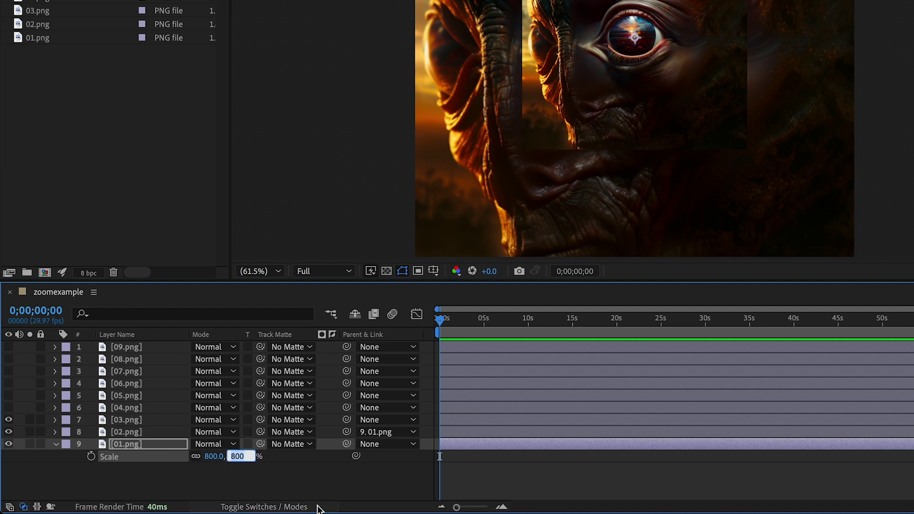
pyautogui.write('400.')
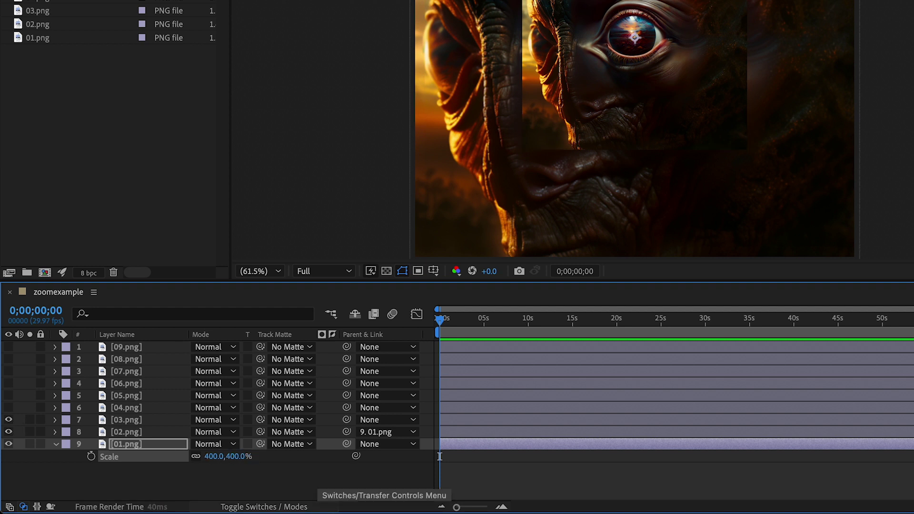
pyautogui.write('0')
pyautogui.press('Return')
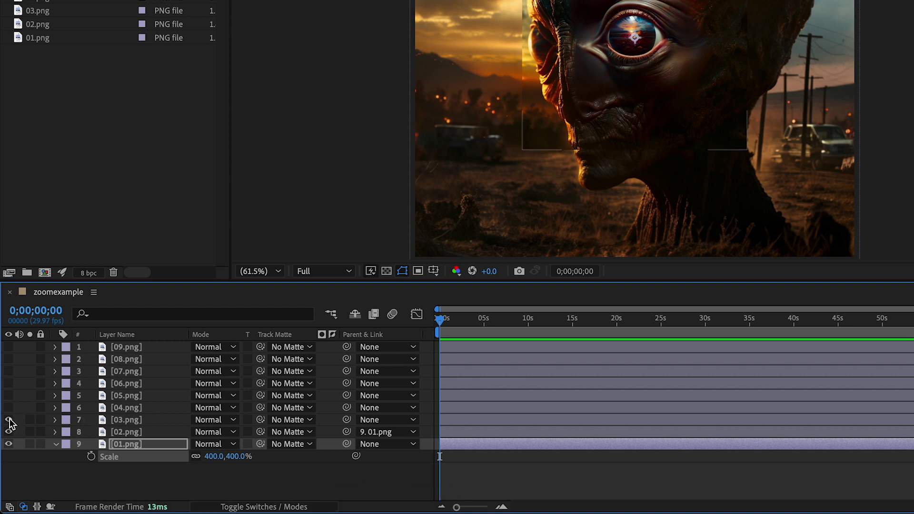
pyautogui.moveTo(8, 420); pyautogui.dragTo(9, 432)
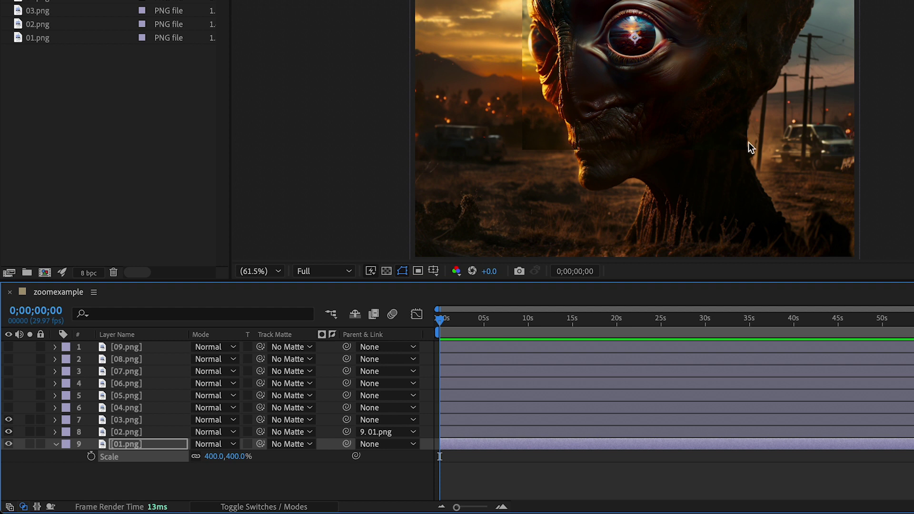
# - Parent the 03.png layer to 02.png and add a rectangular mask covering the whole 03.png layer
pyautogui.click(134, 421)
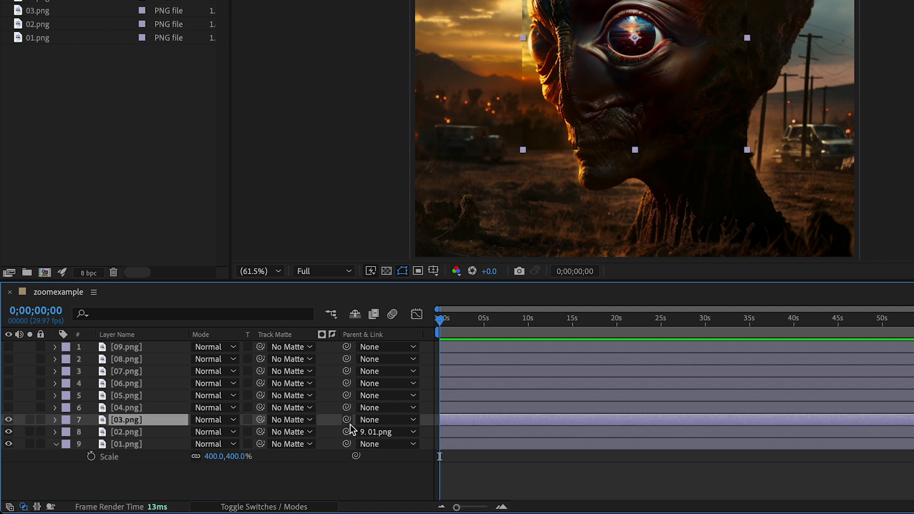
pyautogui.moveTo(347, 421); pyautogui.dragTo(231, 434)
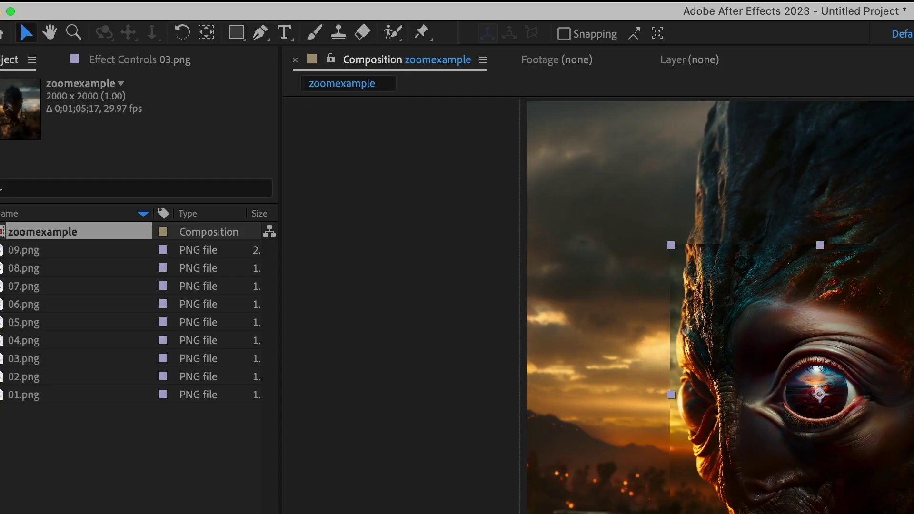
pyautogui.click(238, 33)
pyautogui.press('v')
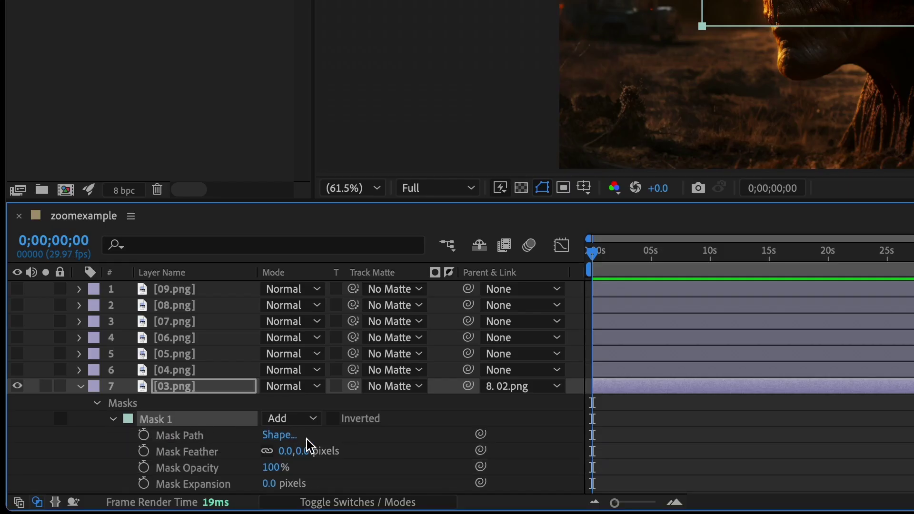
# - Set the 03.png mask's feather to 100 pixels and its expansion to -100 pixels
pyautogui.click(304, 451)
pyautogui.moveTo(400, 510)
pyautogui.write('100')
pyautogui.press('Tab')
pyautogui.press('Tab')
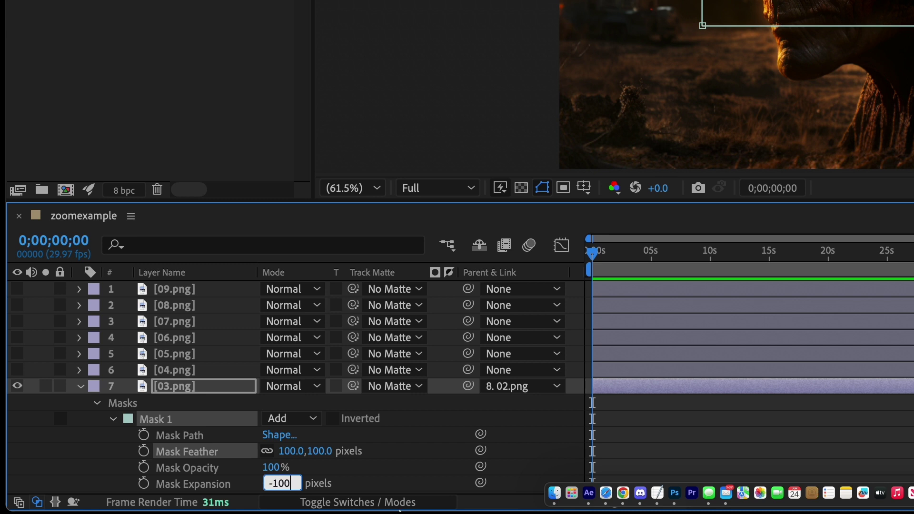
pyautogui.press('Return')
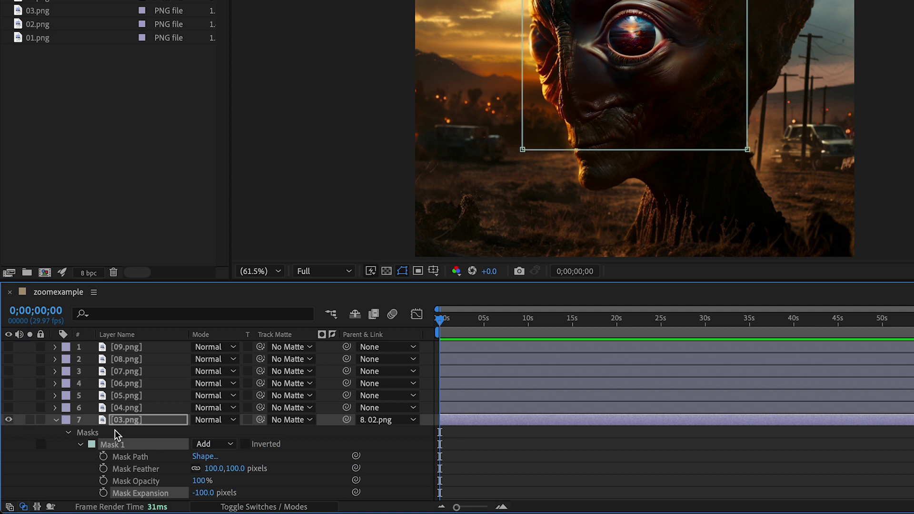
# - Double the 01.png layer's scale to 800% and show the 04.png layer
pyautogui.click(57, 420)
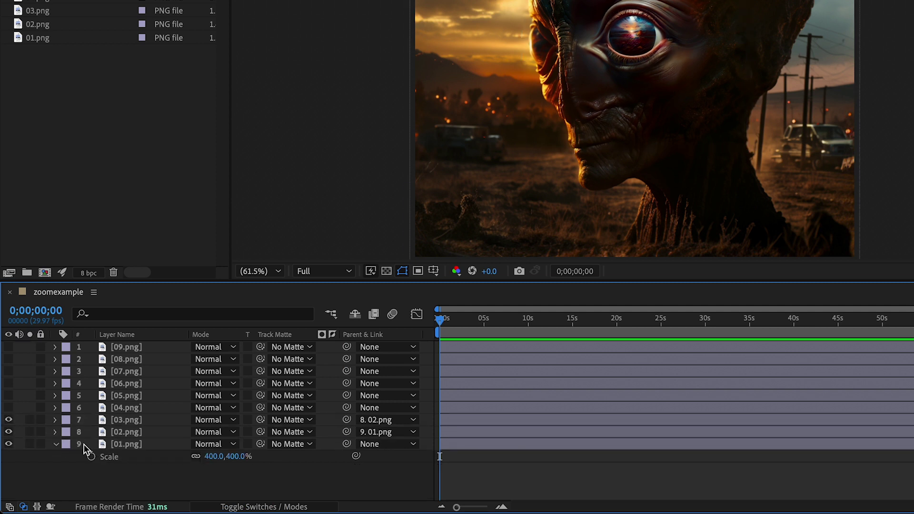
pyautogui.click(238, 457)
pyautogui.moveTo(261, 509)
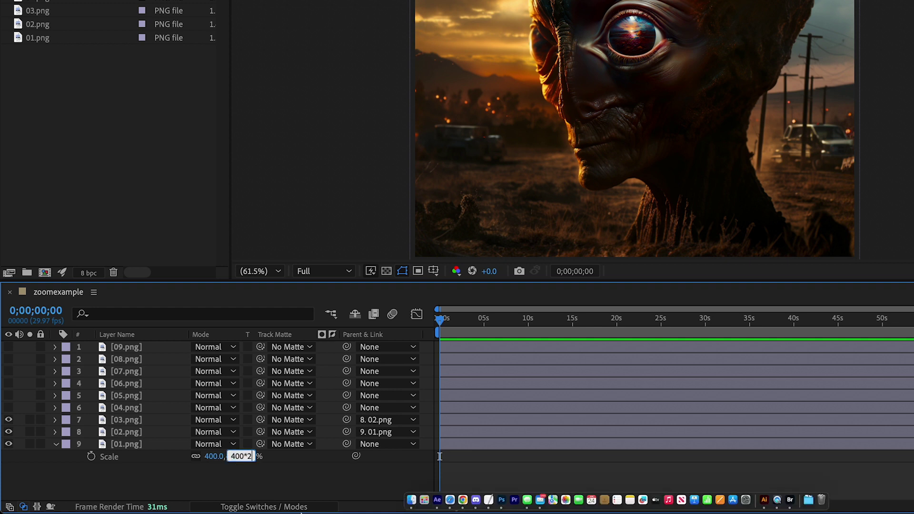
pyautogui.write('*2')
pyautogui.press('Return')
pyautogui.click(8, 408)
# - Parent the 04.png layer to 03.png and add a rectangular mask covering the whole 04.png layer
pyautogui.click(126, 408)
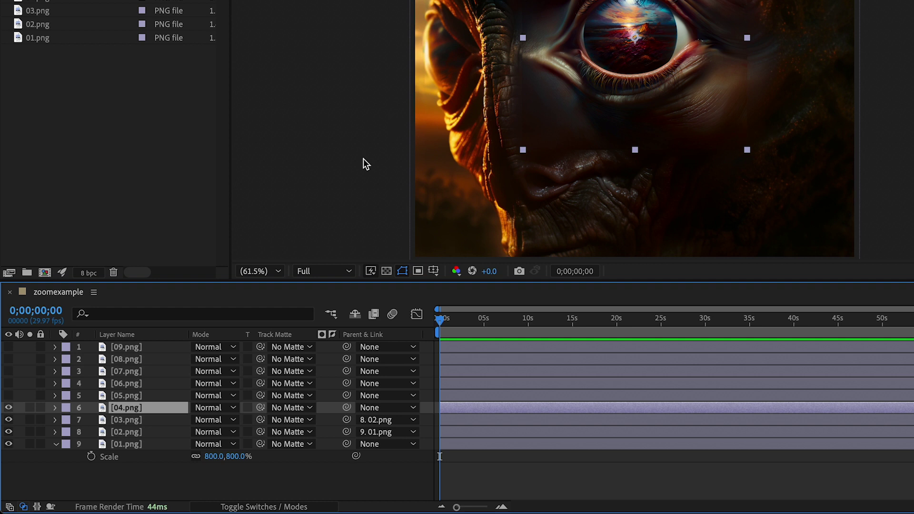
pyautogui.moveTo(349, 410); pyautogui.dragTo(285, 422)
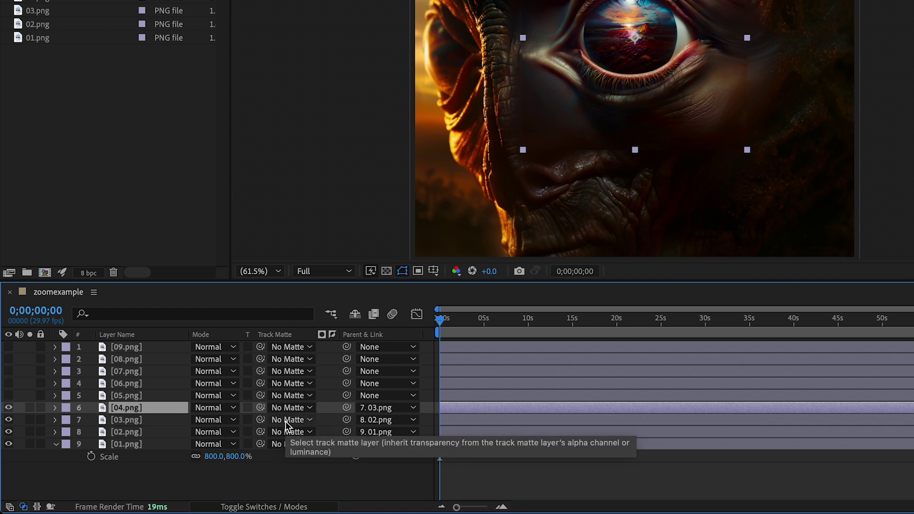
pyautogui.hotkey('ctrl', 'shift', 'n')
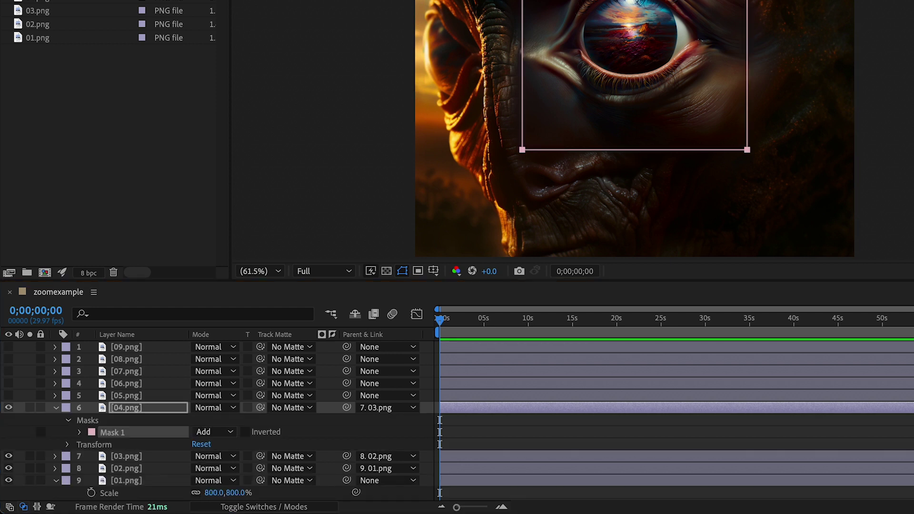
# - Set the 04.png mask's feather to 100 pixels and its expansion to -100 pixels
pyautogui.click(79, 432)
pyautogui.click(223, 457)
pyautogui.write('10')
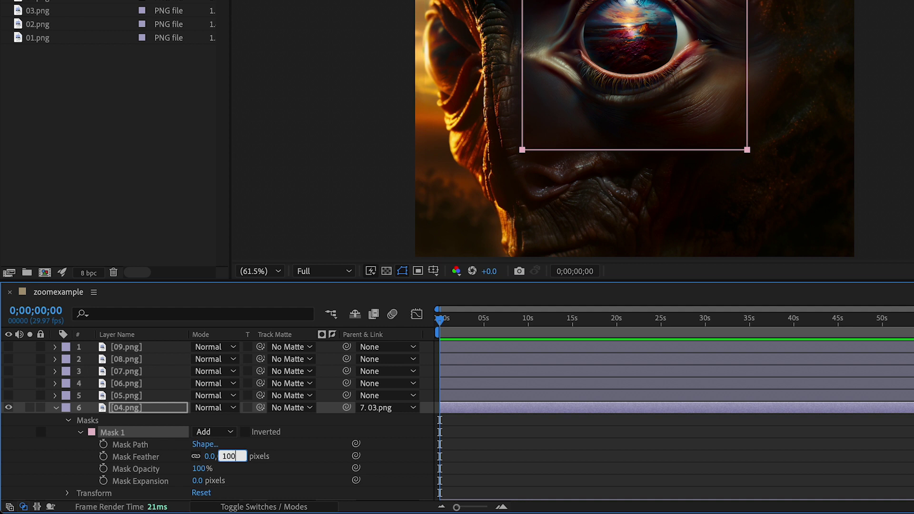
pyautogui.write('0')
pyautogui.press('Return')
pyautogui.click(197, 481)
pyautogui.write('-100')
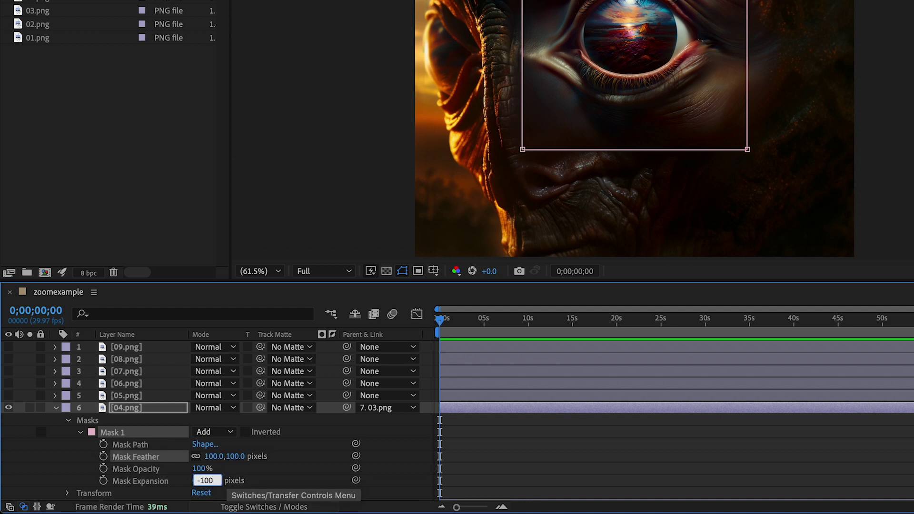
pyautogui.press('Return')
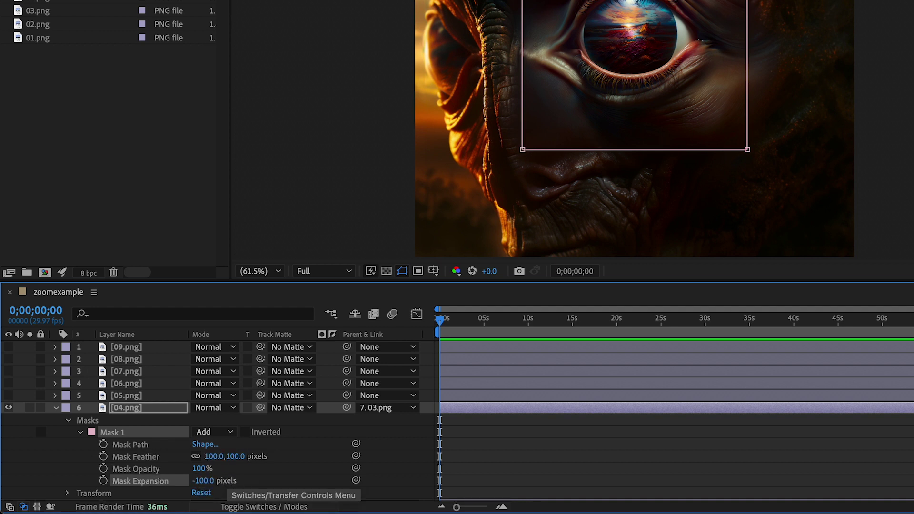
# - Double the 01.png layer's scale to 1600% and show the 05.png layer
pyautogui.click(56, 408)
pyautogui.click(239, 457)
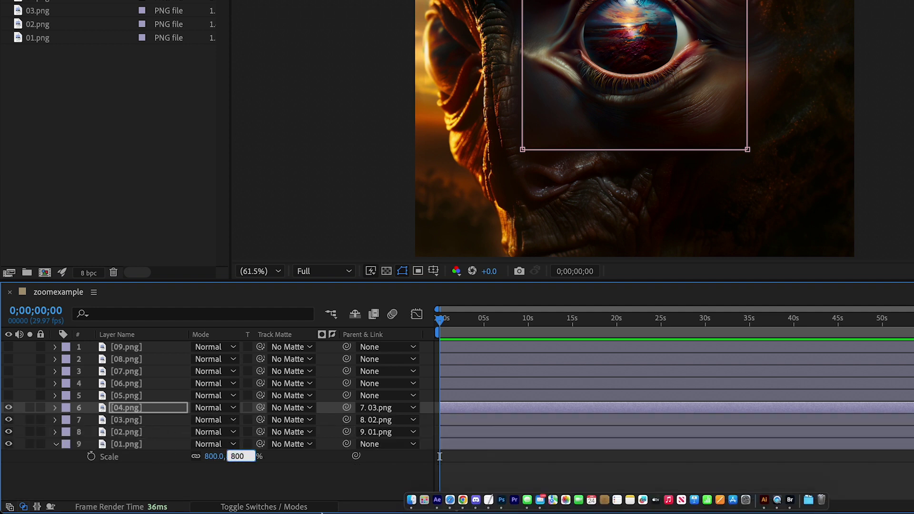
pyautogui.write('*2')
pyautogui.press('Return')
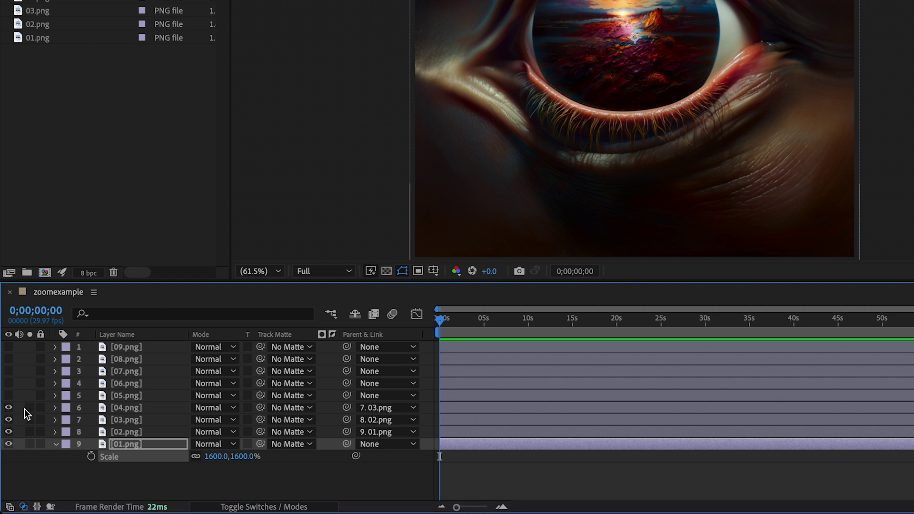
pyautogui.click(8, 395)
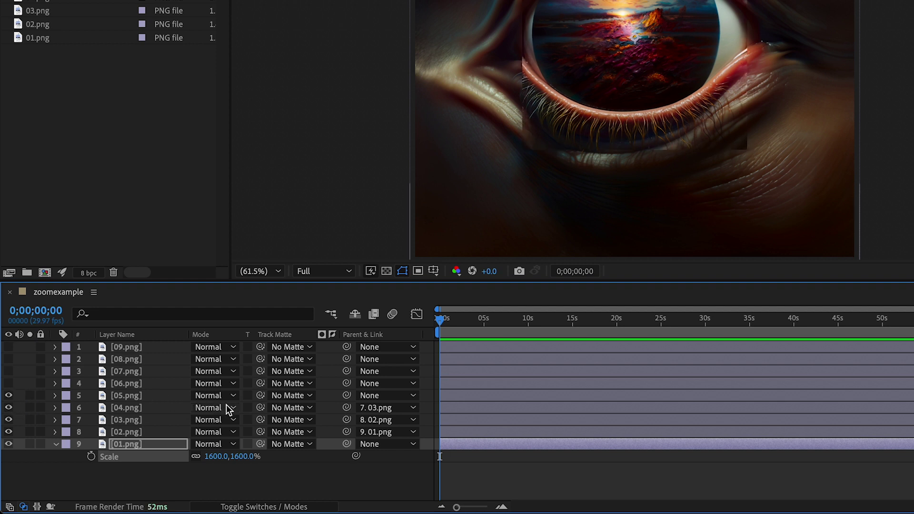
# - Parent the 05.png layer to 04.png and add a rectangular mask covering the whole 05.png layer
pyautogui.click(123, 396)
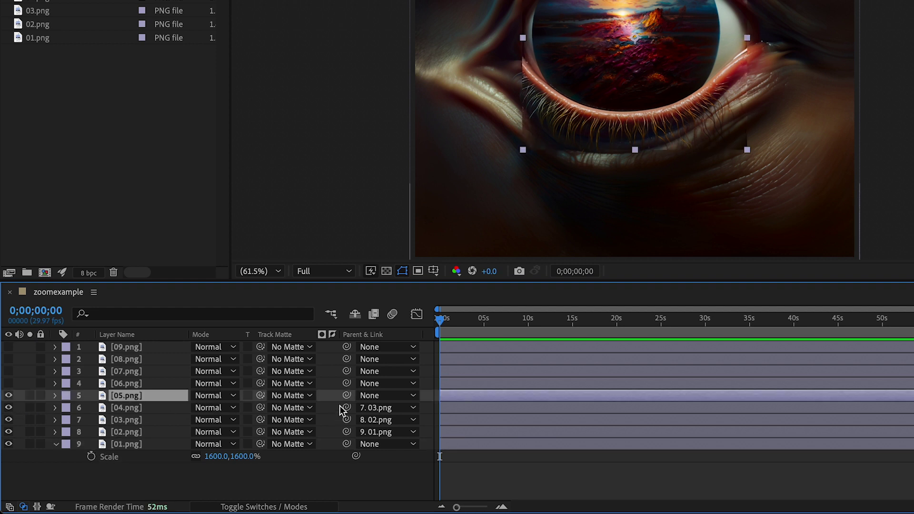
pyautogui.moveTo(347, 395); pyautogui.dragTo(270, 408)
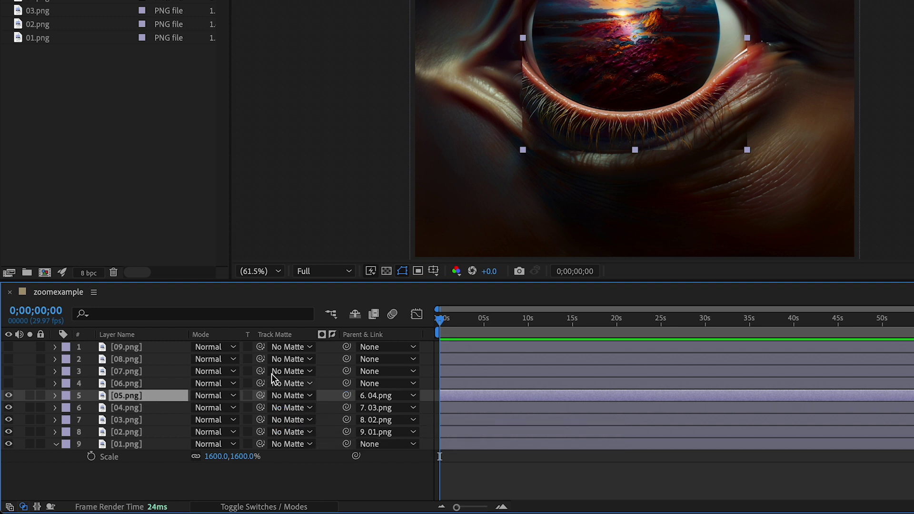
pyautogui.hotkey('ctrl', 'shift', 'n')
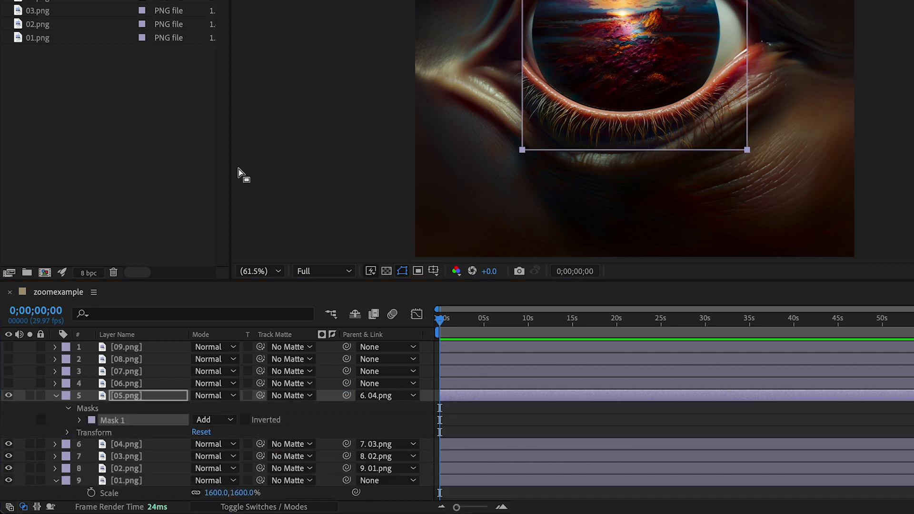
# - Set the 05.png mask's feather to 100 pixels and its expansion to -100 pixels
pyautogui.click(79, 420)
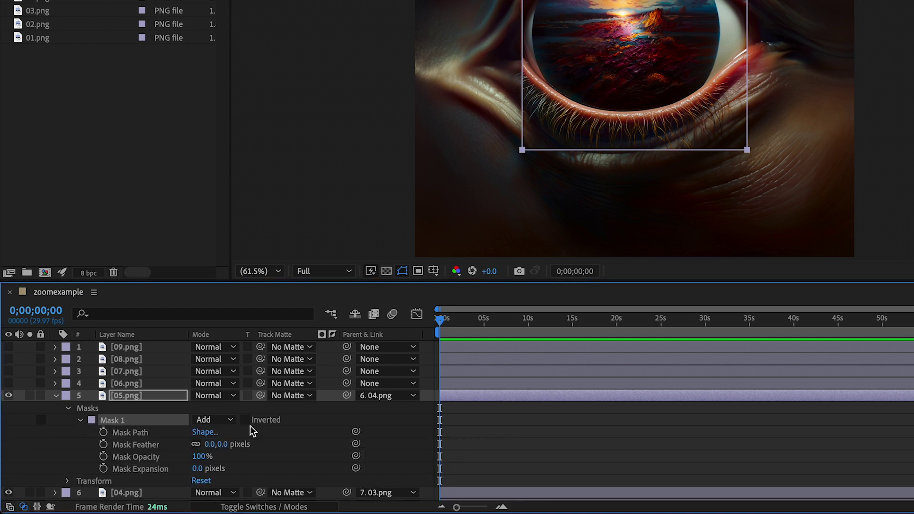
pyautogui.click(224, 444)
pyautogui.write('100')
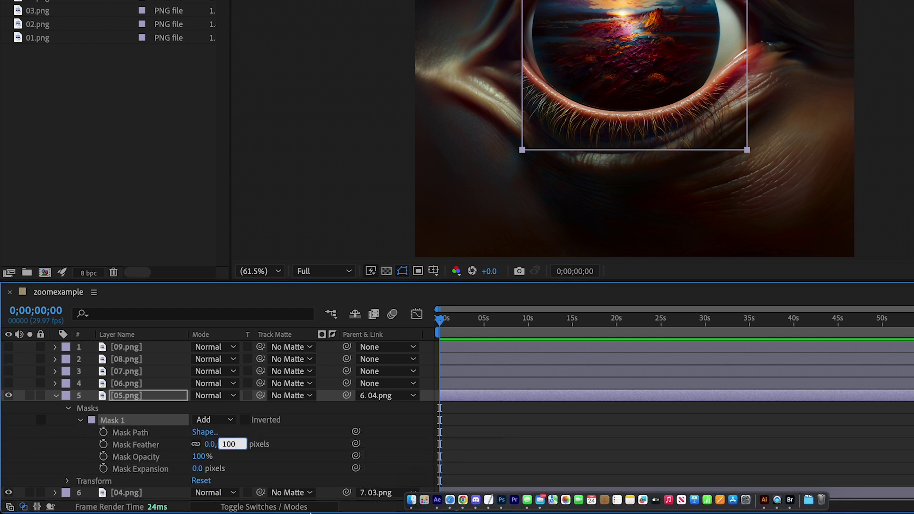
pyautogui.press('Tab')
pyautogui.press('Tab')
pyautogui.press('Tab')
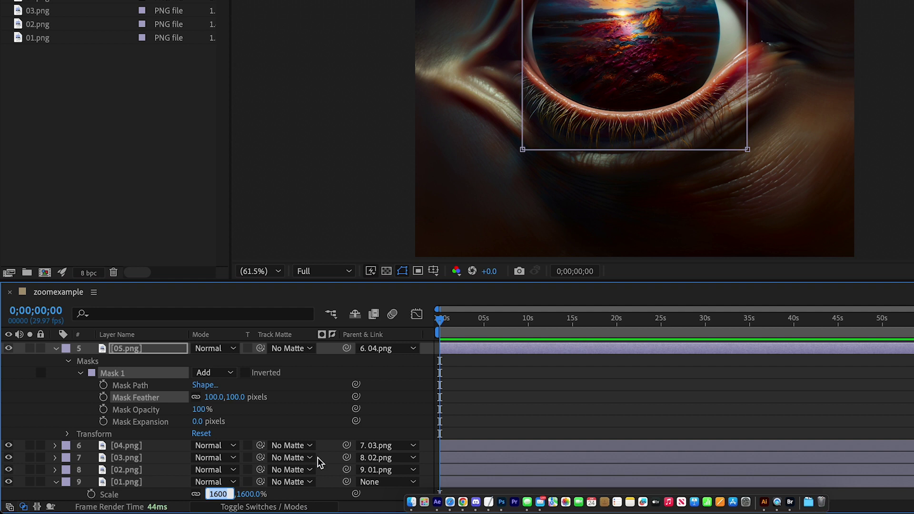
pyautogui.click(198, 421)
pyautogui.write('-')
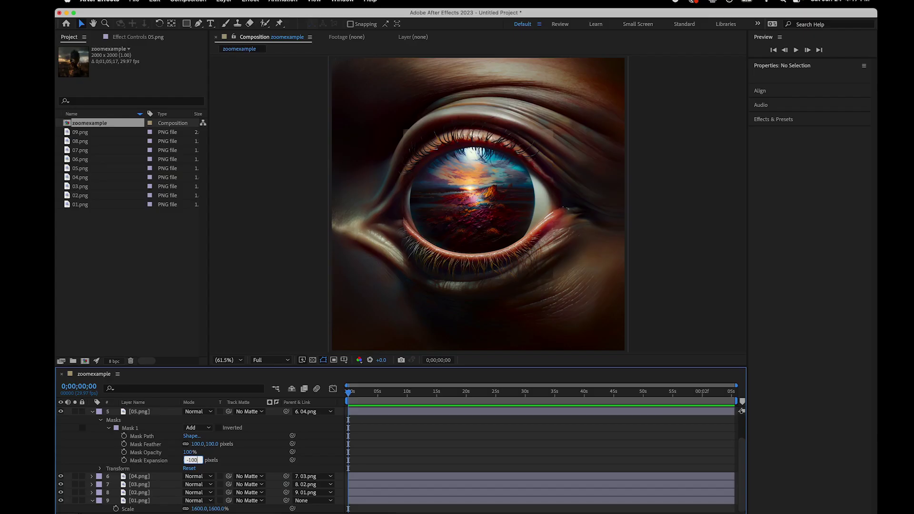
pyautogui.write('100')
pyautogui.press('Return')
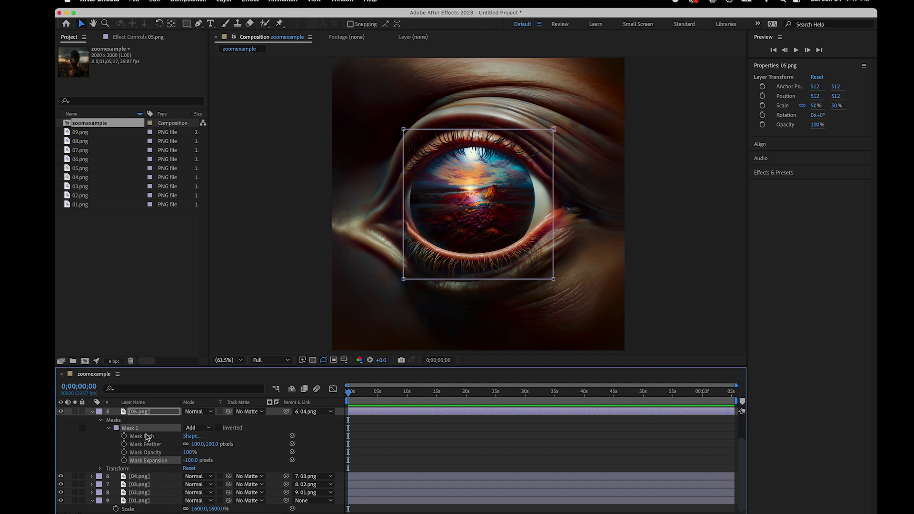
# - Double the 01.png layer's 1600% scale and show the 06.png layer
pyautogui.click(109, 429)
pyautogui.click(93, 444)
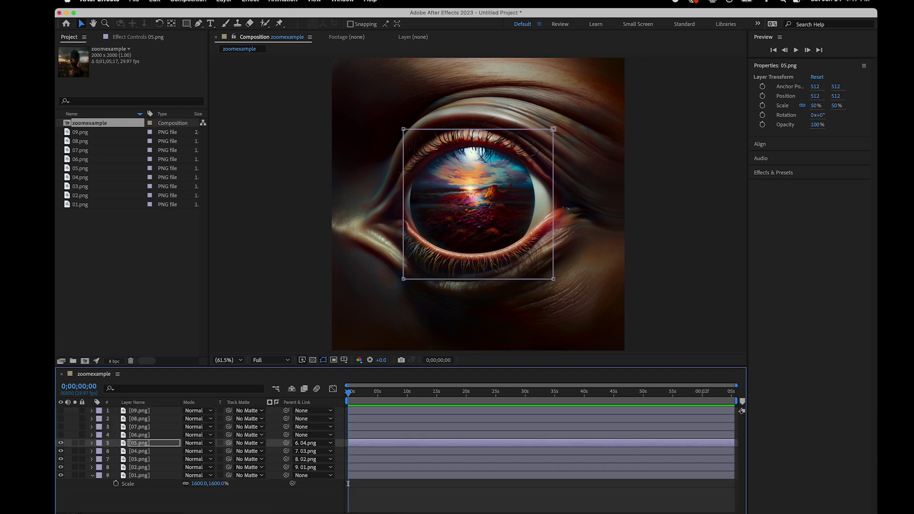
pyautogui.click(217, 483)
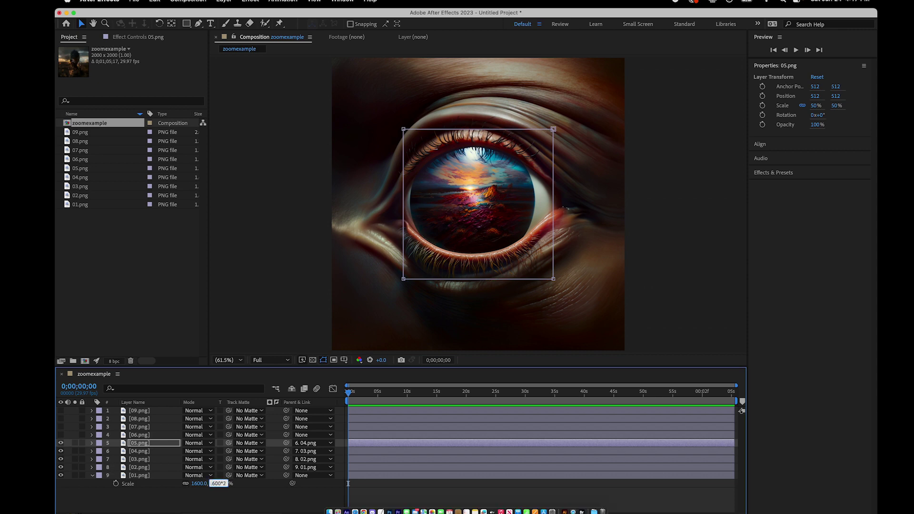
pyautogui.press('Return')
# - Parent the 06.png layer to 05.png and add a rectangular mask covering the whole 06.png layer
pyautogui.click(139, 435)
pyautogui.click(92, 434)
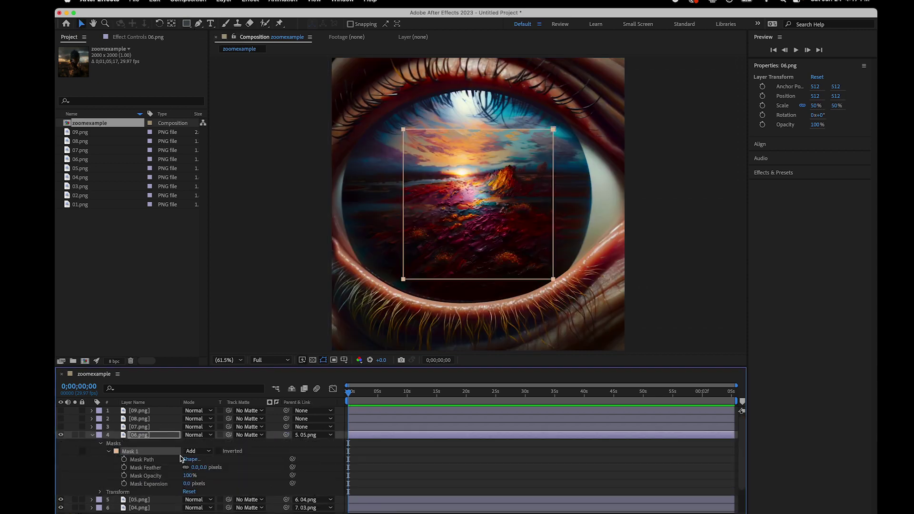
pyautogui.press('super+Left')
# - Set the 01.png layer's scale to 6400% and show the 07.png layer
pyautogui.click(217, 484)
pyautogui.write('6400')
pyautogui.press('Return')
pyautogui.click(60, 426)
# - Parent the 07.png layer to 06.png and give it a full-layer mask with 100-pixel feather and -100-pixel expansion
pyautogui.click(139, 426)
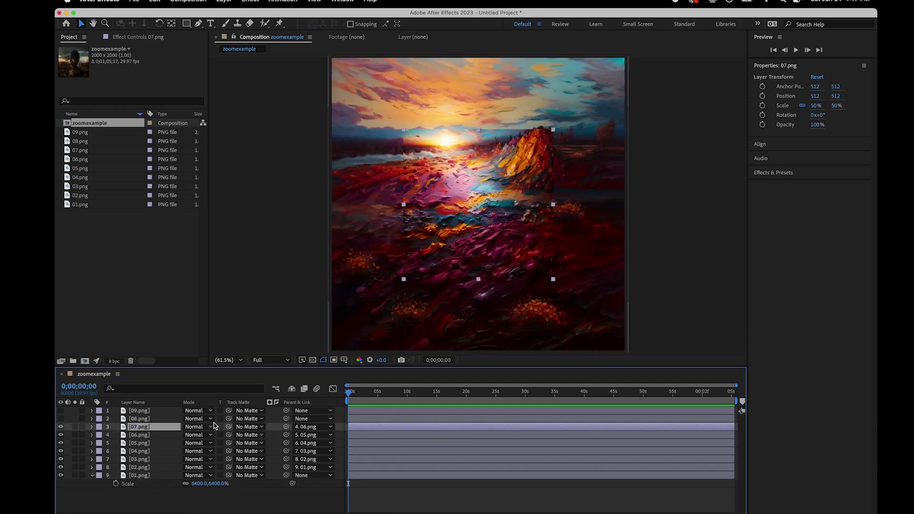
pyautogui.click(92, 427)
pyautogui.click(109, 443)
pyautogui.click(146, 460)
pyautogui.click(148, 475)
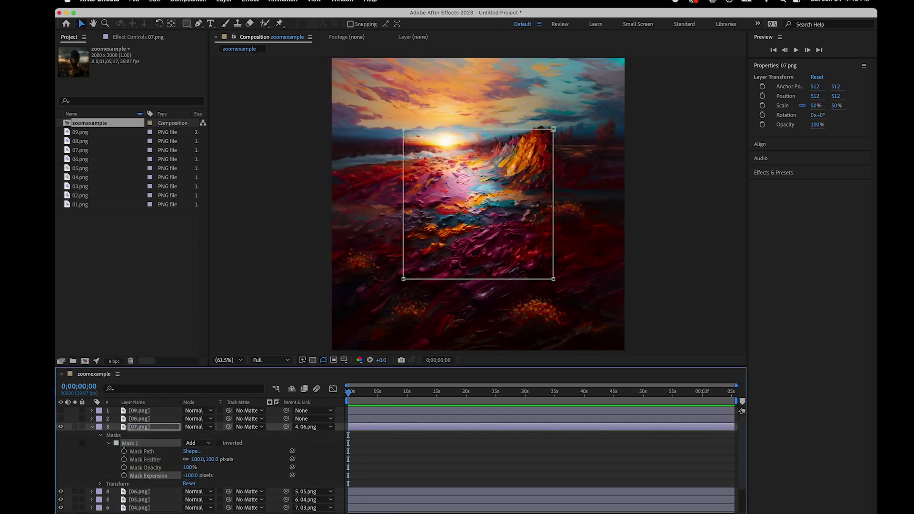
# - Set the 01.png layer's scale to 12800% and show the 08.png layer
pyautogui.press('super+Left')
pyautogui.click(218, 483)
pyautogui.write('12800')
pyautogui.press('Return')
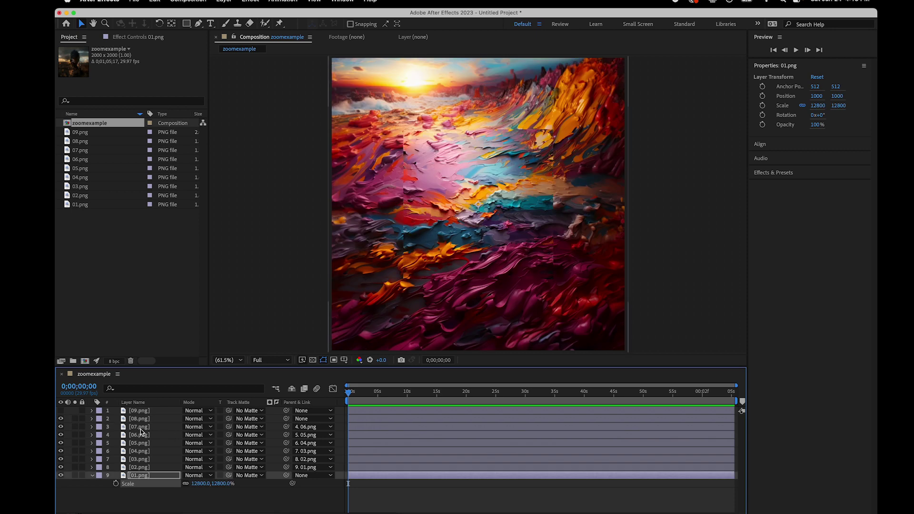
# - Parent the 08.png layer to 07.png and give it a feathered mask covering the whole layer
pyautogui.click(139, 419)
pyautogui.moveTo(287, 418); pyautogui.dragTo(286, 426)
pyautogui.click(92, 419)
pyautogui.click(210, 451)
pyautogui.write('1')
pyautogui.press('Return')
pyautogui.press('super+Left')
# - Double the 01.png layer's scale to 25600% and show the 09.png layer
pyautogui.click(221, 483)
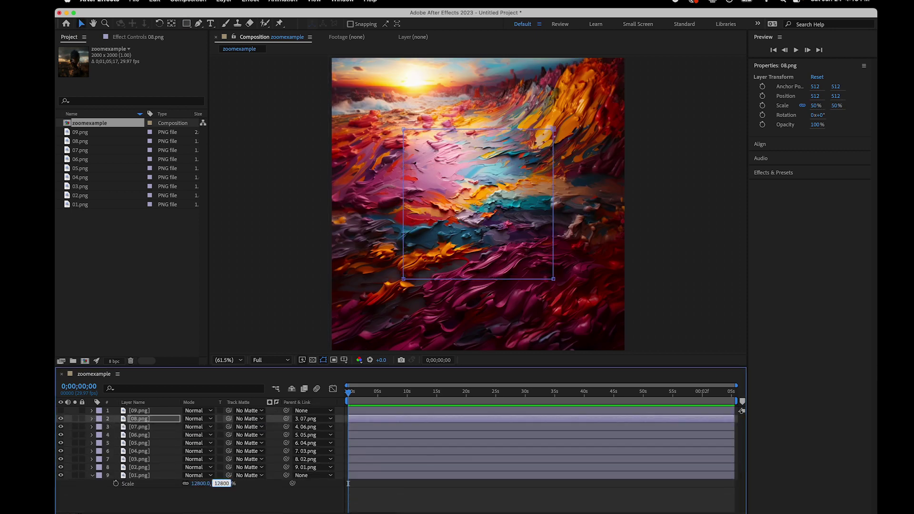
pyautogui.write('*2')
pyautogui.press('Return')
# - Parent the 09.png layer to 08.png and add a rectangular mask covering the whole 09.png layer
pyautogui.moveTo(286, 411); pyautogui.dragTo(287, 419)
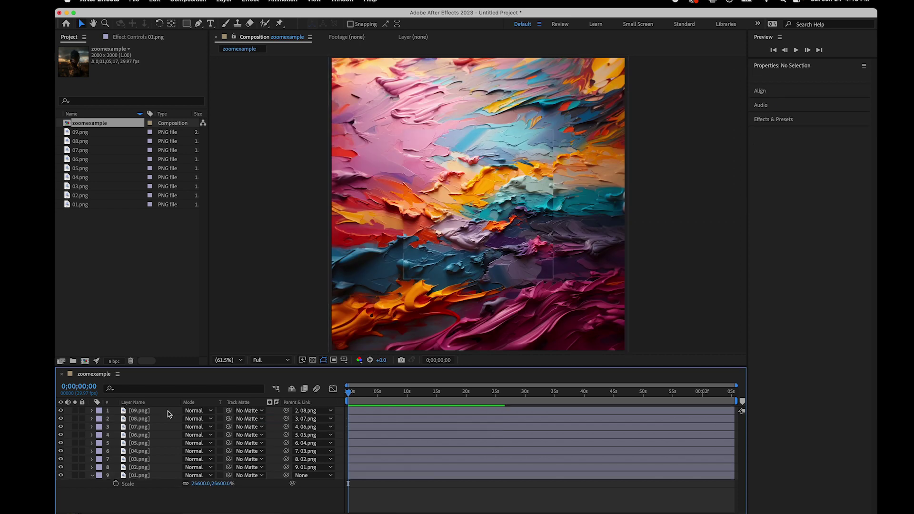
pyautogui.click(158, 411)
pyautogui.press('super+Right')
pyautogui.press('v')
# - Set the 09.png mask's feather to 100 pixels and its expansion to -100 pixels, and collapse the layer
pyautogui.click(109, 428)
pyautogui.click(205, 444)
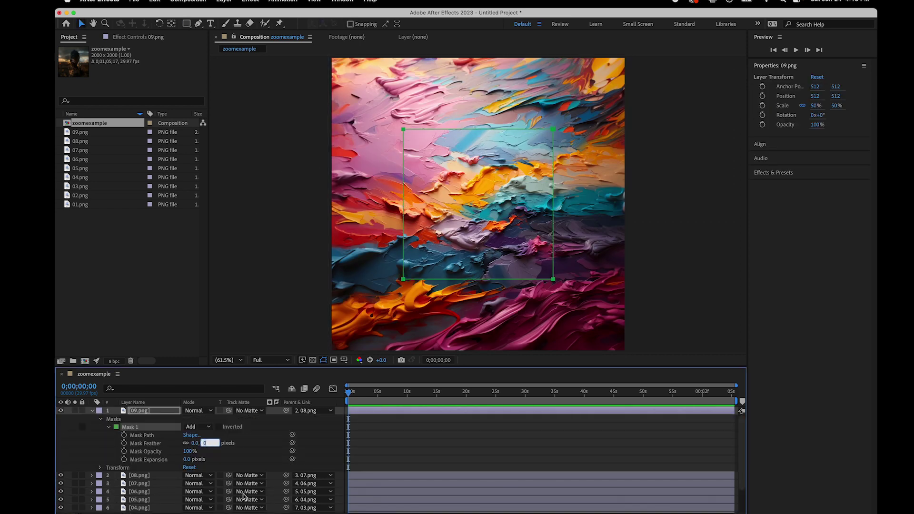
pyautogui.write('100')
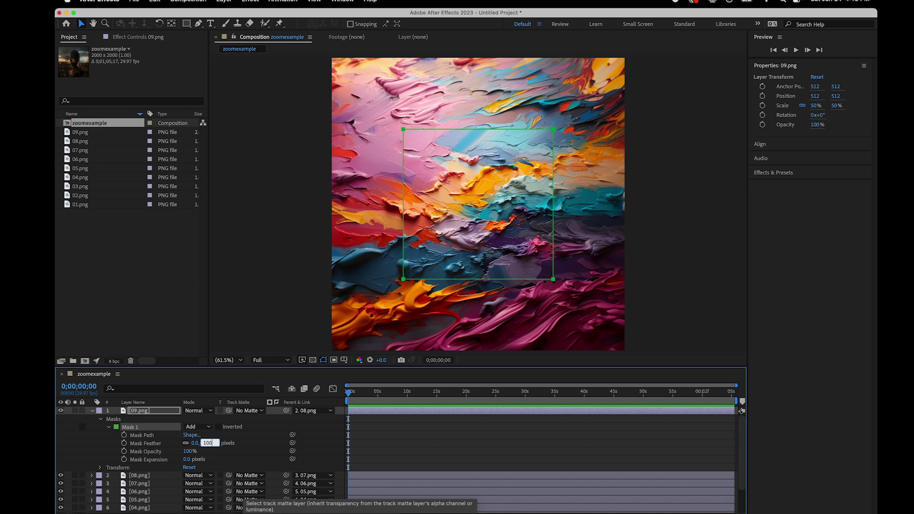
pyautogui.press('Return')
pyautogui.click(187, 459)
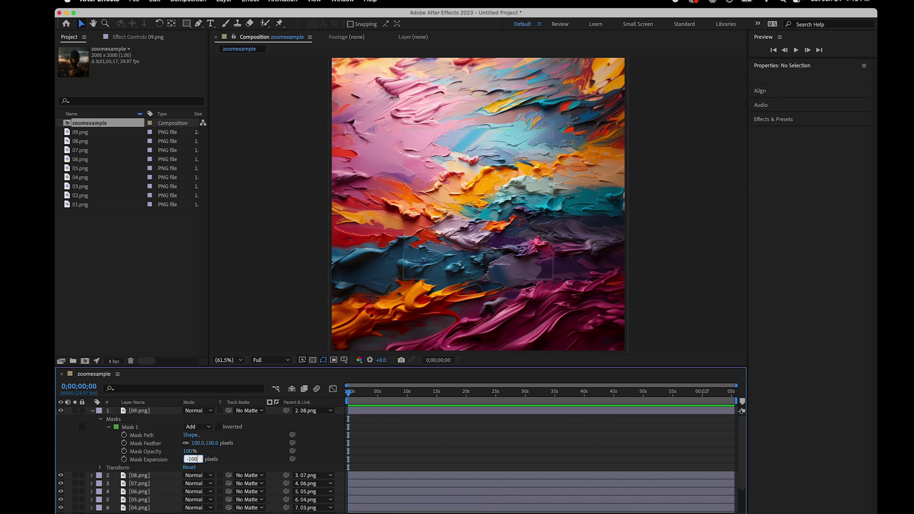
pyautogui.write('-100')
pyautogui.press('Return')
pyautogui.click(101, 420)
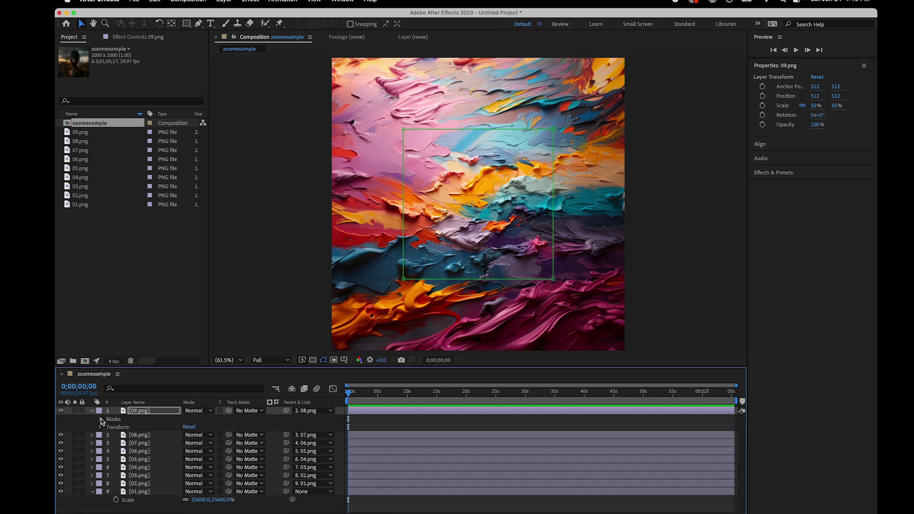
pyautogui.click(91, 412)
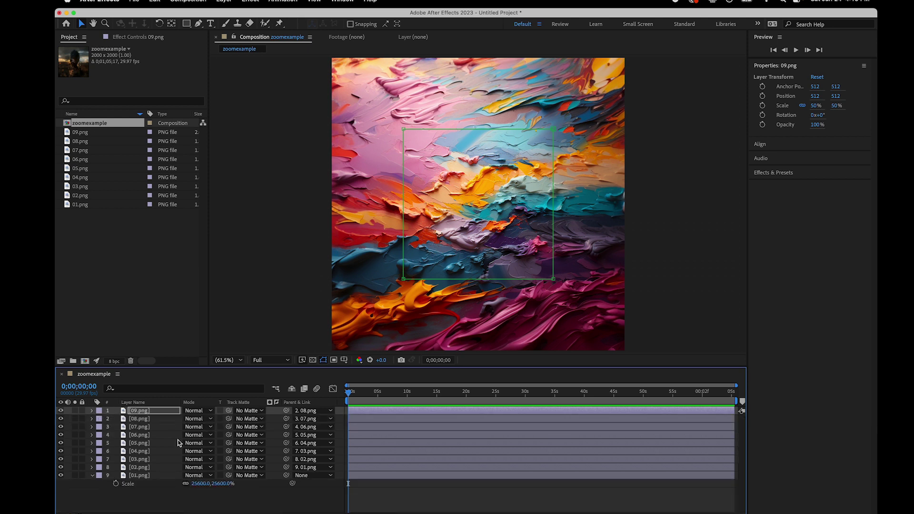
# - Reduce the 01.png layer's scale to about 15626% to preview the zoom-out through the parented layers
pyautogui.moveTo(200, 484); pyautogui.dragTo(56, 503)
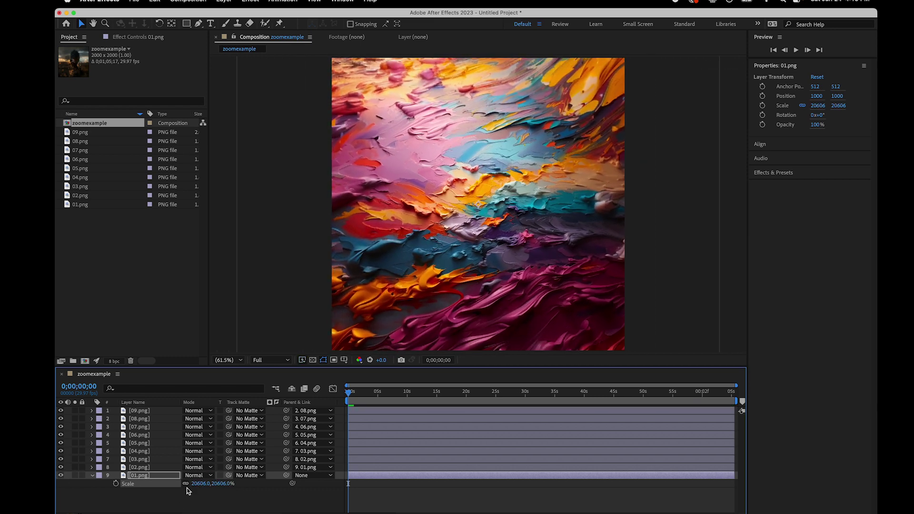
pyautogui.moveTo(212, 484); pyautogui.dragTo(76, 486)
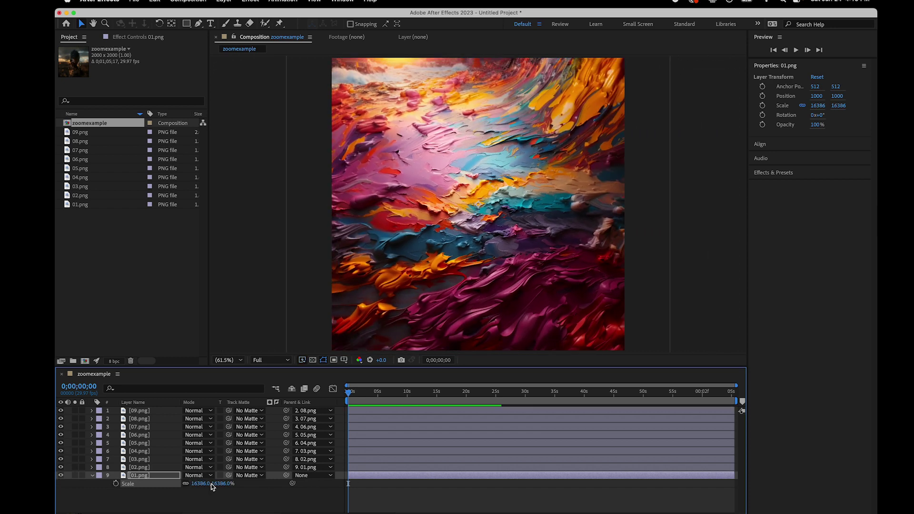
pyautogui.moveTo(210, 484); pyautogui.dragTo(200, 484)
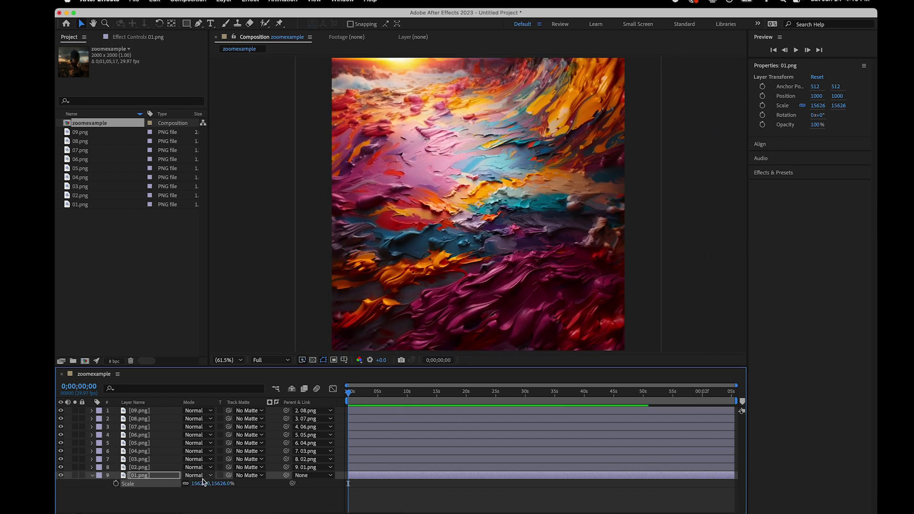
# - Set the 01.png layer's scale to 100%, raise it to about 3651% and lower it to about 3439% to test the zoom-in
pyautogui.click(202, 484)
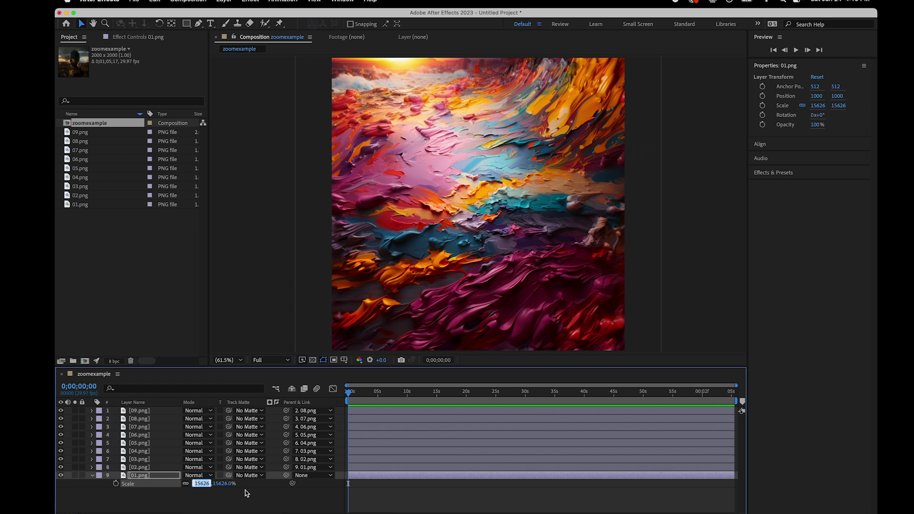
pyautogui.write('100')
pyautogui.press('Return')
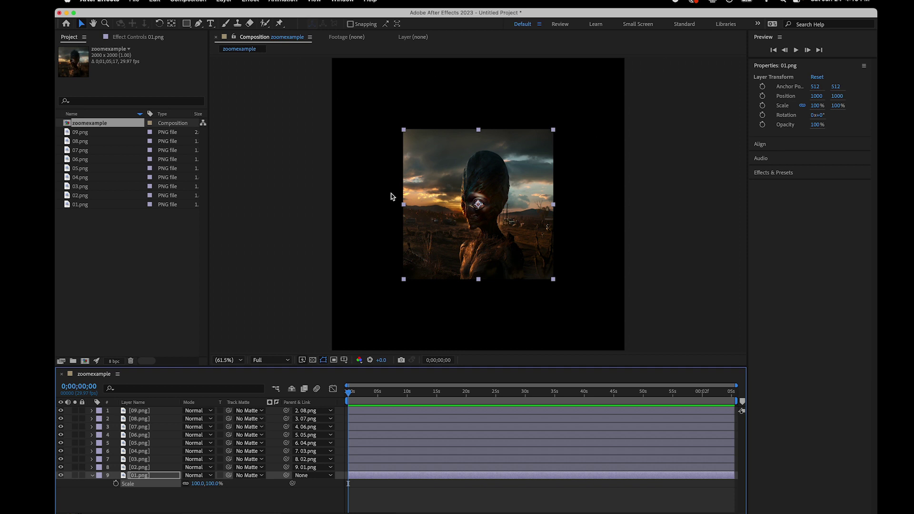
pyautogui.moveTo(213, 486); pyautogui.dragTo(623, 395)
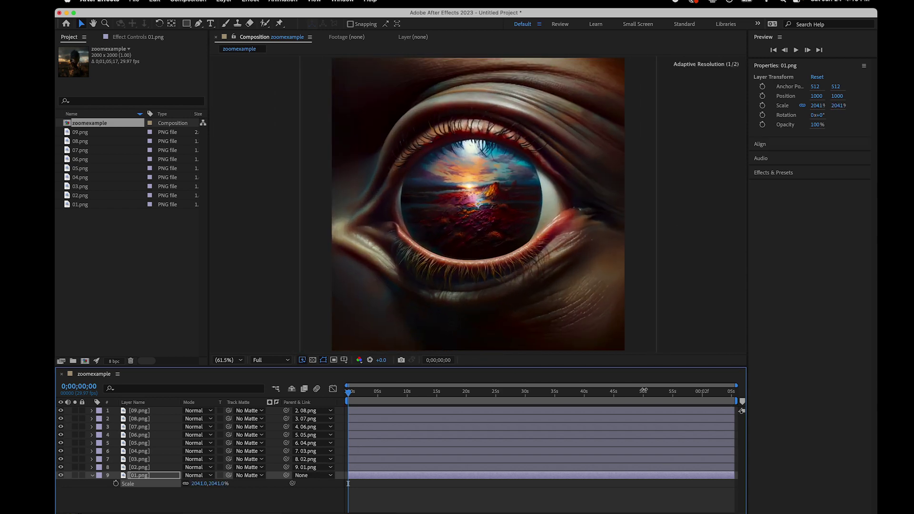
pyautogui.moveTo(213, 484); pyautogui.dragTo(618, 416)
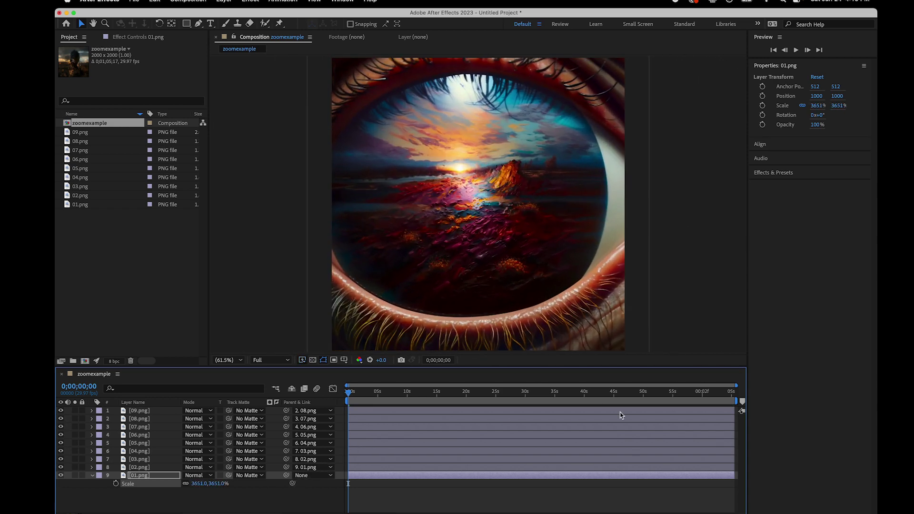
pyautogui.moveTo(216, 483); pyautogui.dragTo(116, 482)
# - Set the 01.png layer's scale to 200% and enable Scale keyframing at the start of the composition
pyautogui.click(218, 483)
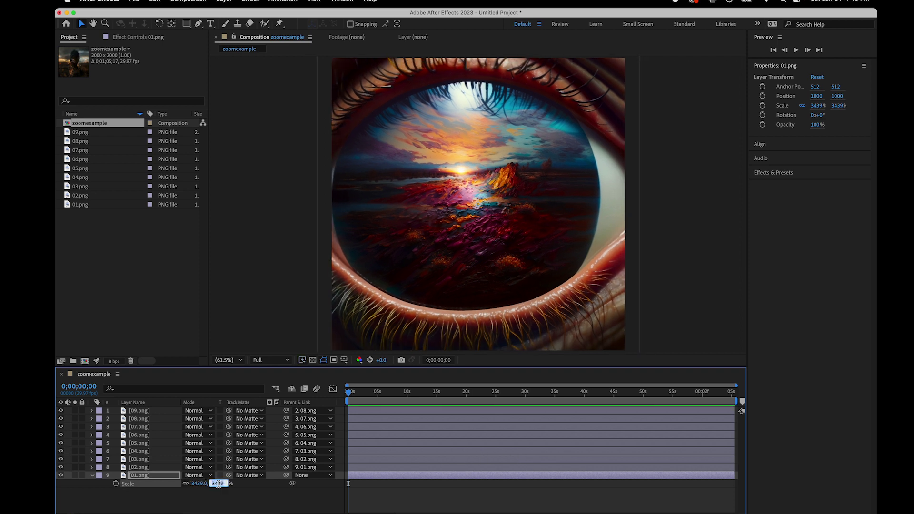
pyautogui.write('200')
pyautogui.press('Return')
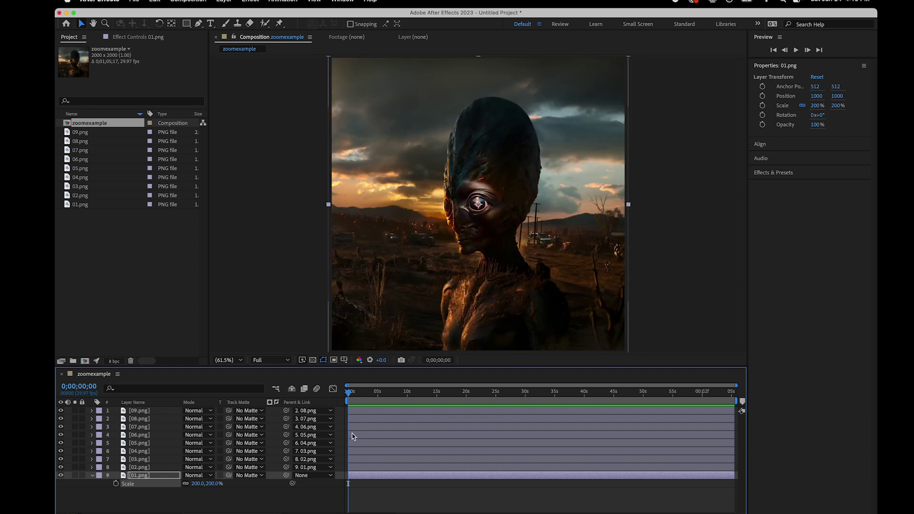
pyautogui.moveTo(358, 395)
pyautogui.mouseDown()
pyautogui.moveTo(403, 394)
pyautogui.moveTo(349, 393)
pyautogui.mouseUp()
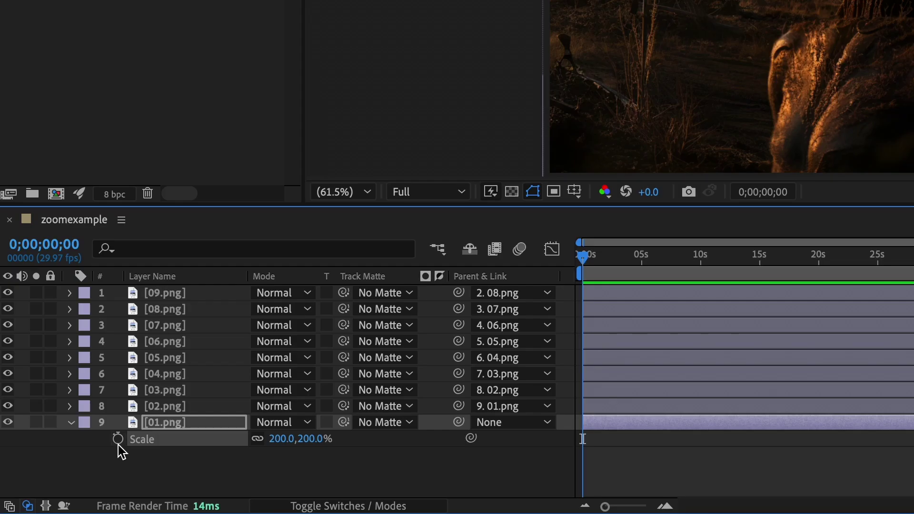
pyautogui.click(116, 483)
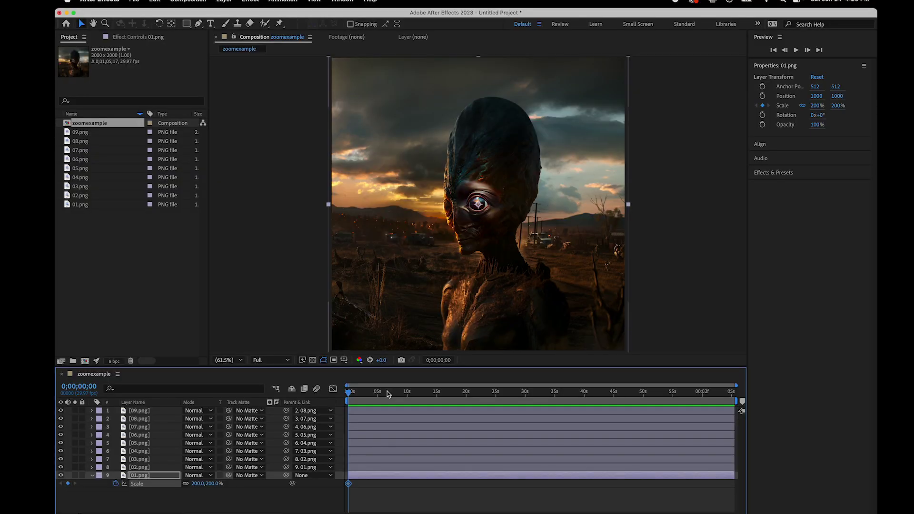
# - Add an end keyframe with a scale of 30000% to the 01.png layer at 0;01;05;16
pyautogui.moveTo(378, 392); pyautogui.dragTo(746, 380)
pyautogui.click(212, 483)
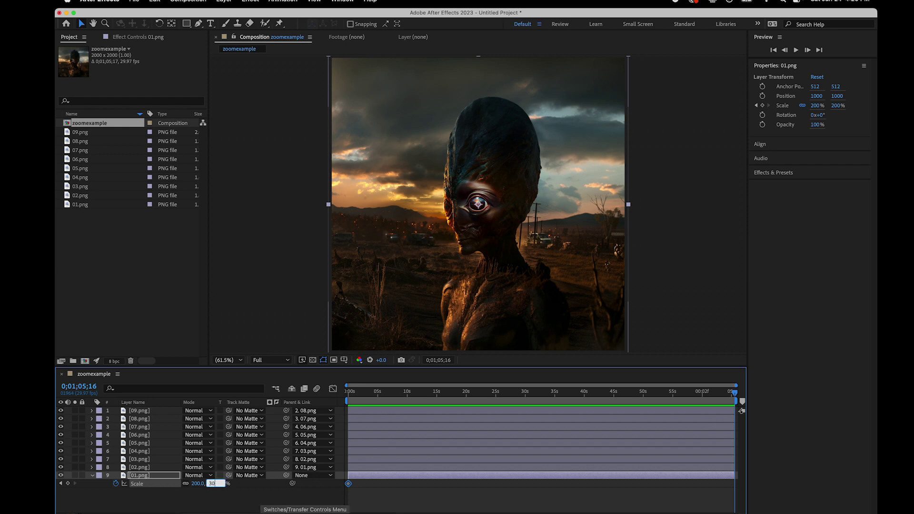
pyautogui.press('Return')
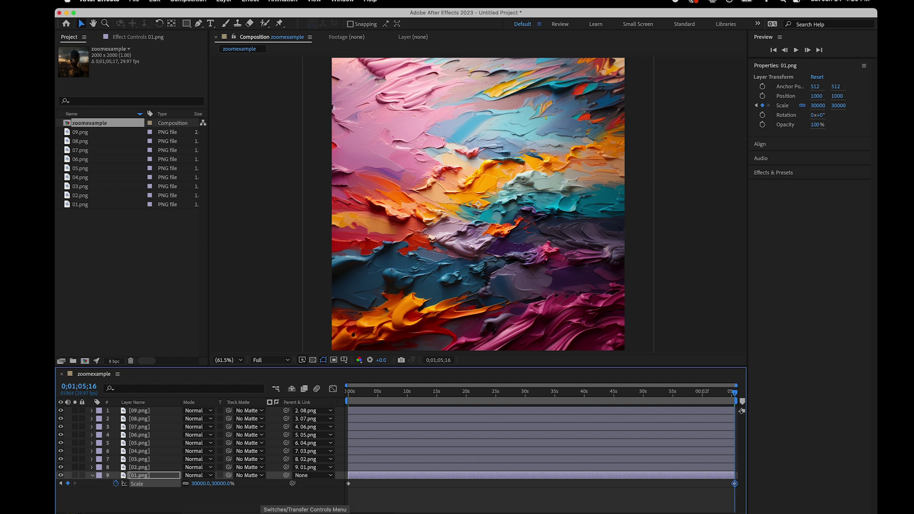
# - Increase the 01.png layer's end Scale keyframe to 60000%, and finally to 100000%
pyautogui.moveTo(221, 488); pyautogui.dragTo(298, 428)
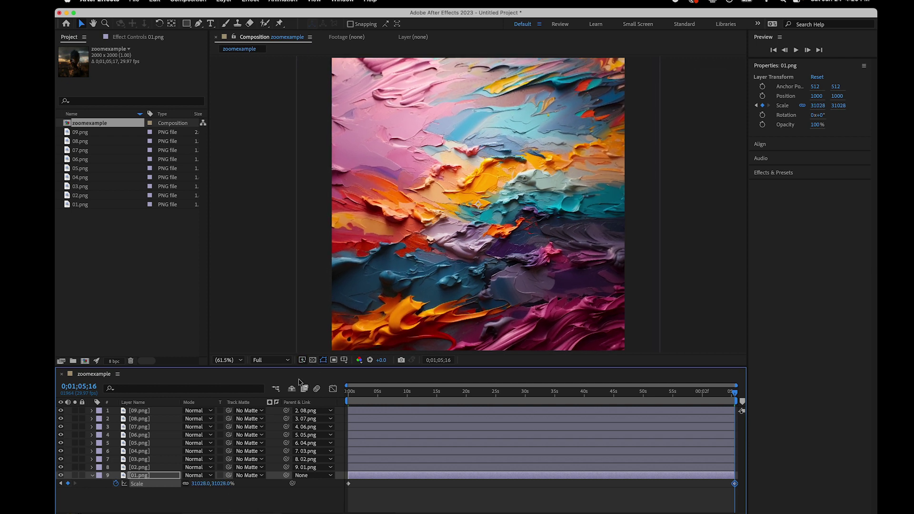
pyautogui.click(220, 484)
pyautogui.write('60000')
pyautogui.press('Return')
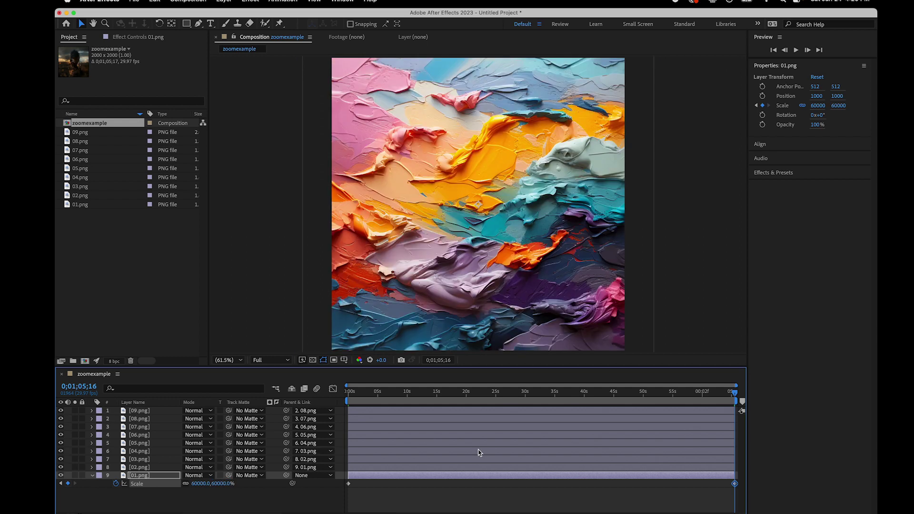
pyautogui.click(220, 483)
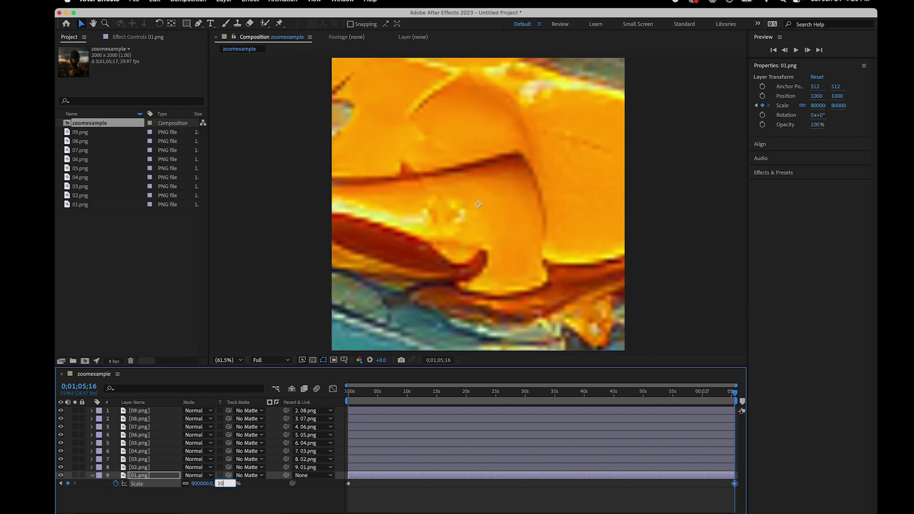
pyautogui.write('100000')
pyautogui.press('Return')
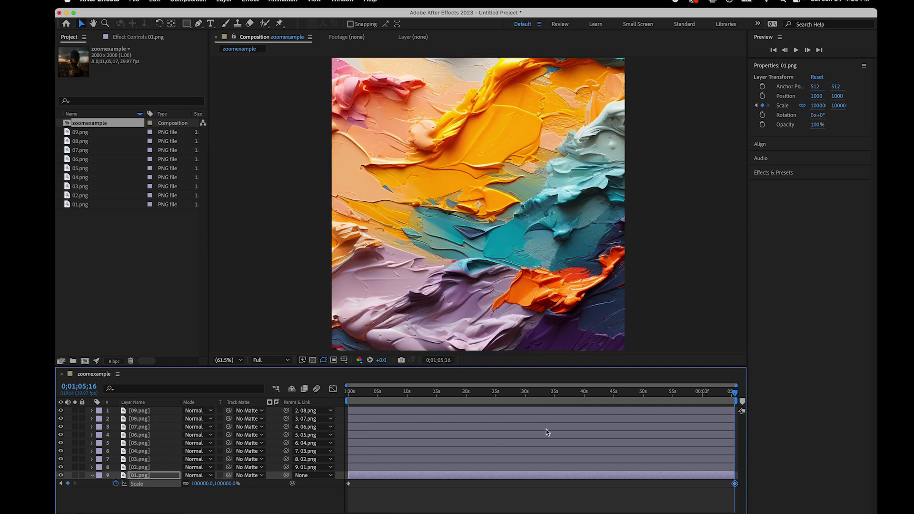
# - Scrub and play the zoom from the start and from about 48 seconds to examine its speed, ending at the first frame
pyautogui.moveTo(715, 397); pyautogui.dragTo(821, 370)
pyautogui.press('Home')
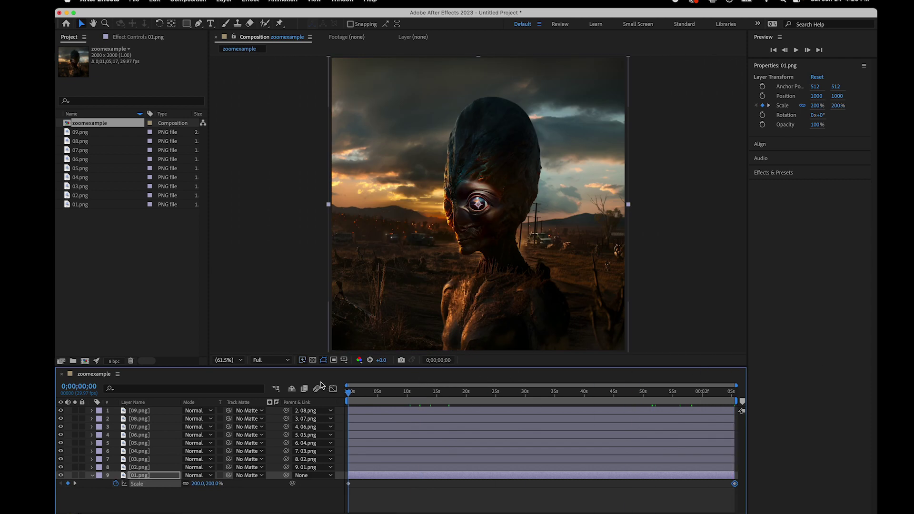
pyautogui.press('space')
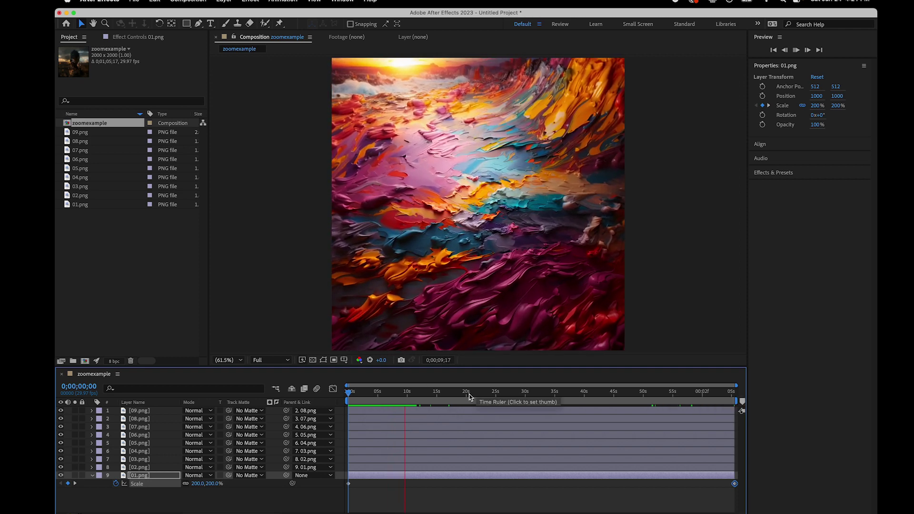
pyautogui.click(584, 391)
pyautogui.moveTo(598, 396); pyautogui.dragTo(635, 392)
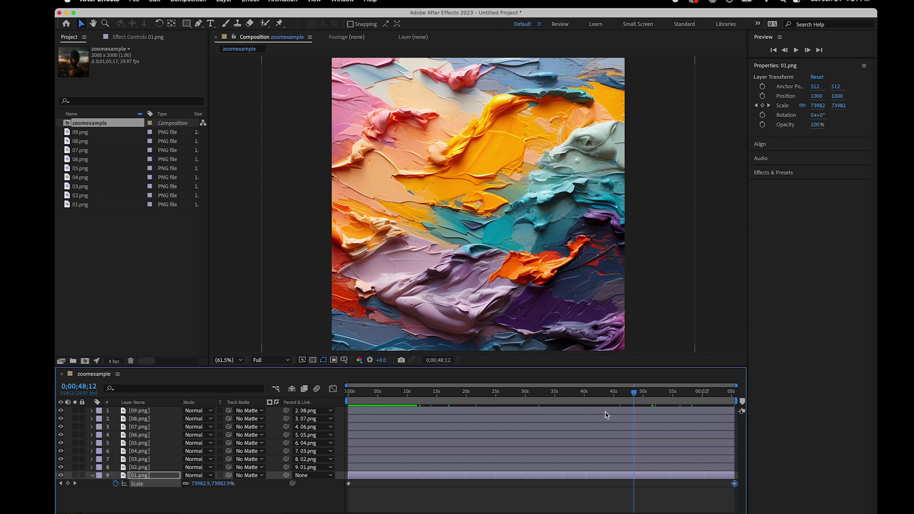
pyautogui.press('space')
pyautogui.click(642, 400)
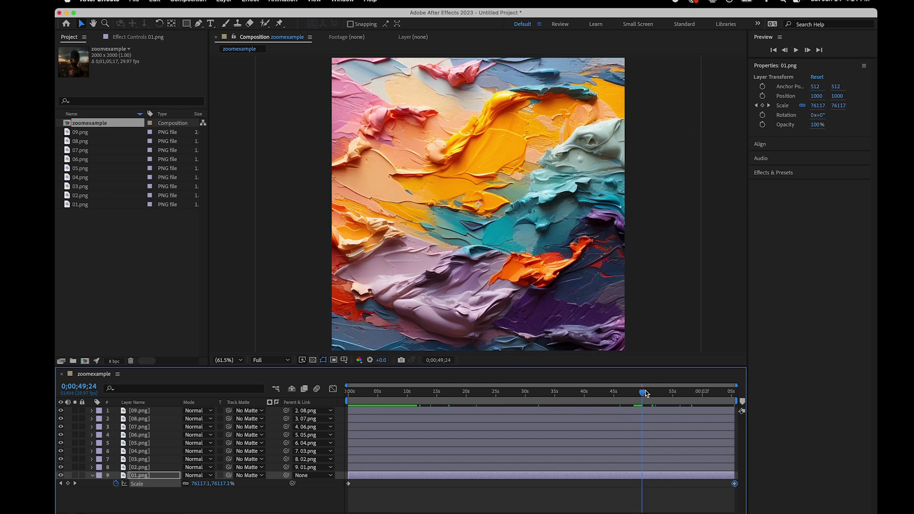
pyautogui.moveTo(644, 396); pyautogui.dragTo(333, 388)
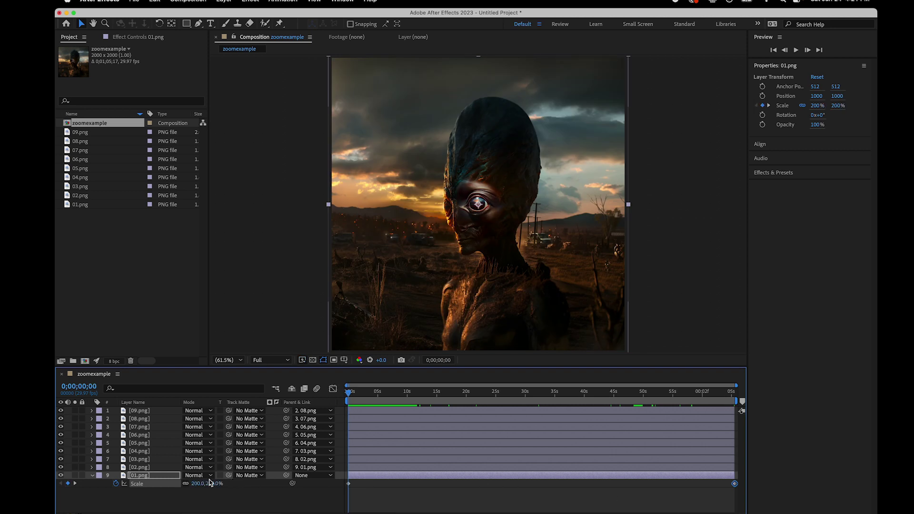
# - Apply the Exponential Scale keyframe assistant to the 01.png layer's Scale keyframes
pyautogui.click(349, 484)
pyautogui.rightClick(348, 484)
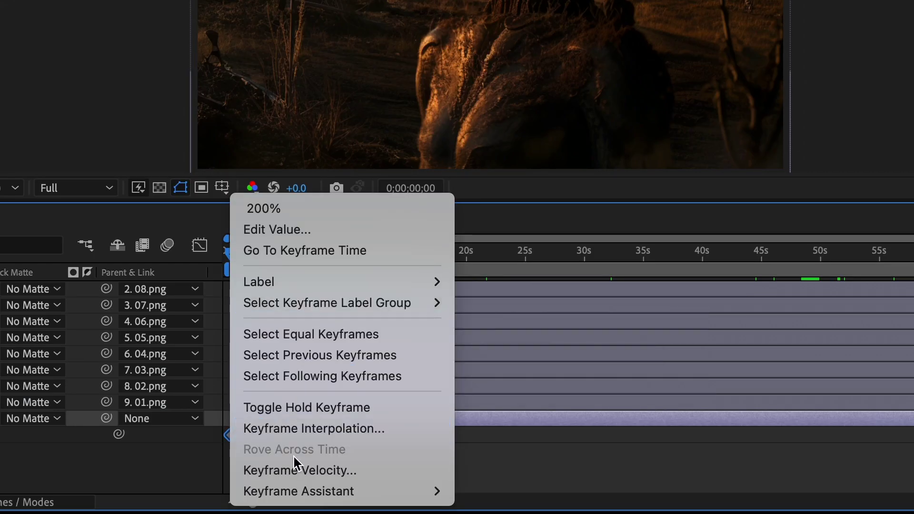
pyautogui.moveTo(306, 491)
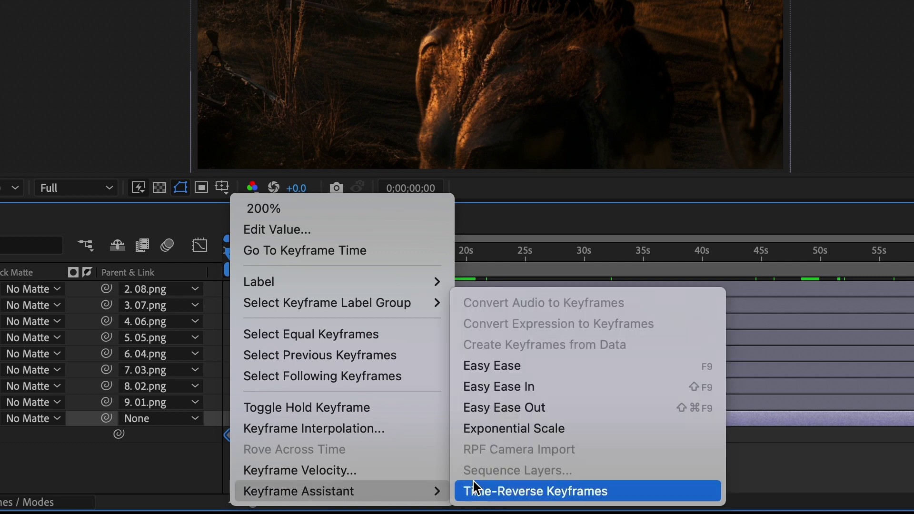
pyautogui.click(565, 430)
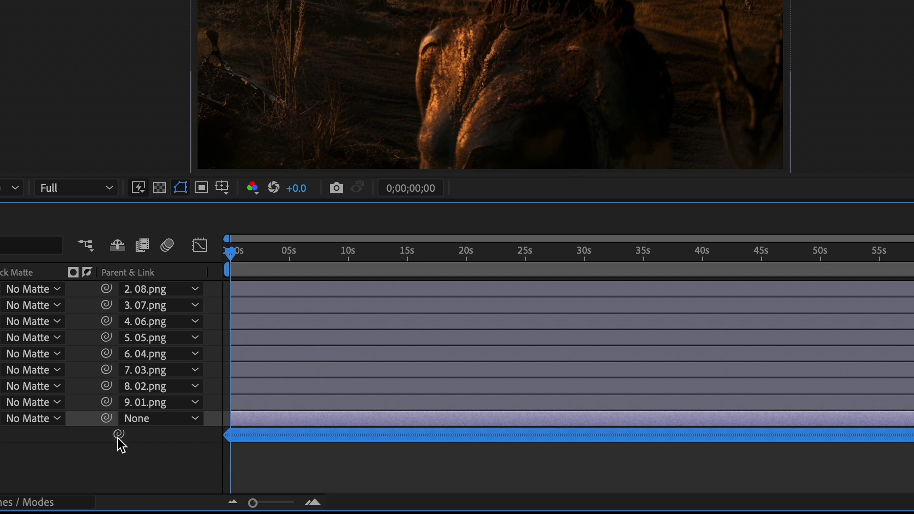
# - Play the exponential zoom from the start and from about 49 seconds to check its pacing, then return to the first frame
pyautogui.press('space')
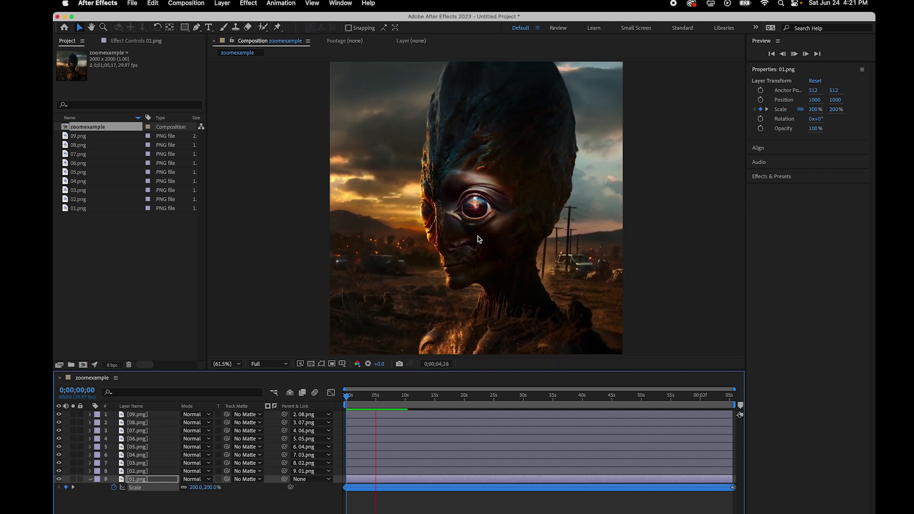
pyautogui.press(',')
pyautogui.press(',')
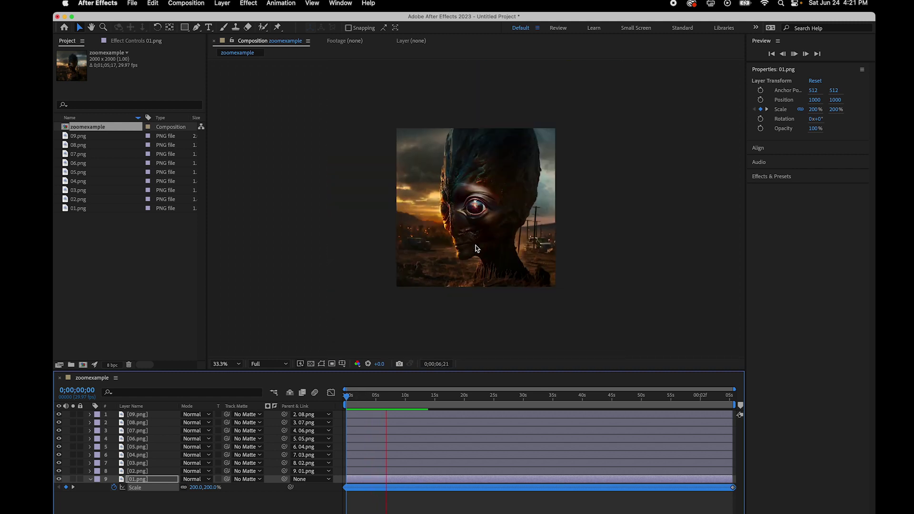
pyautogui.moveTo(510, 396); pyautogui.dragTo(639, 389)
pyautogui.press('space')
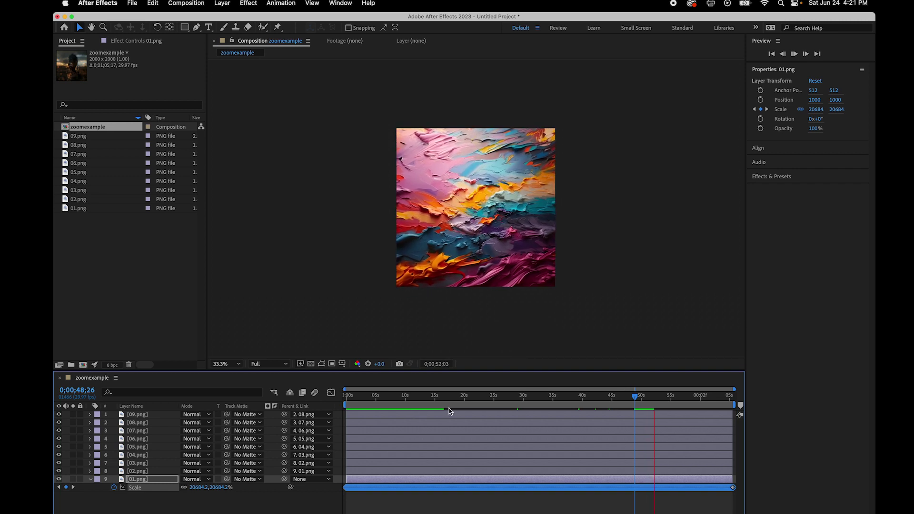
pyautogui.click(347, 396)
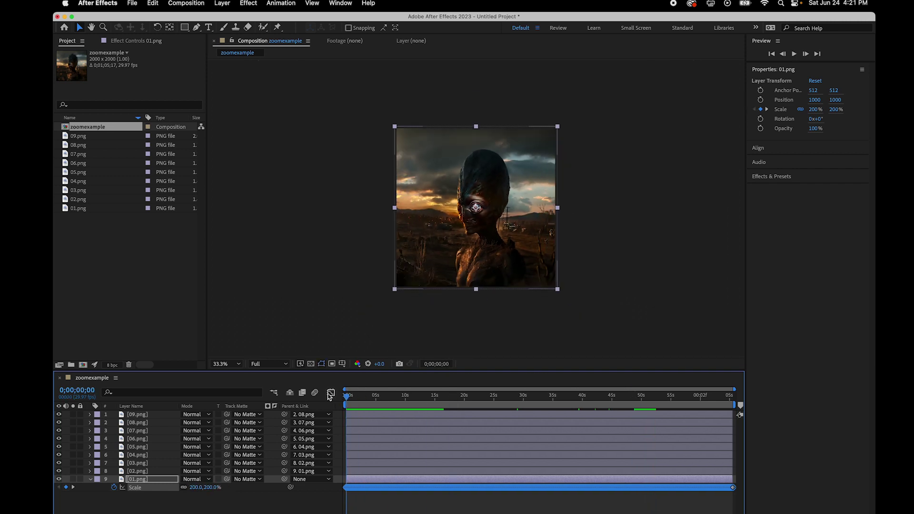
# - Add the zoomexample composition to the Render Queue
pyautogui.click(132, 3)
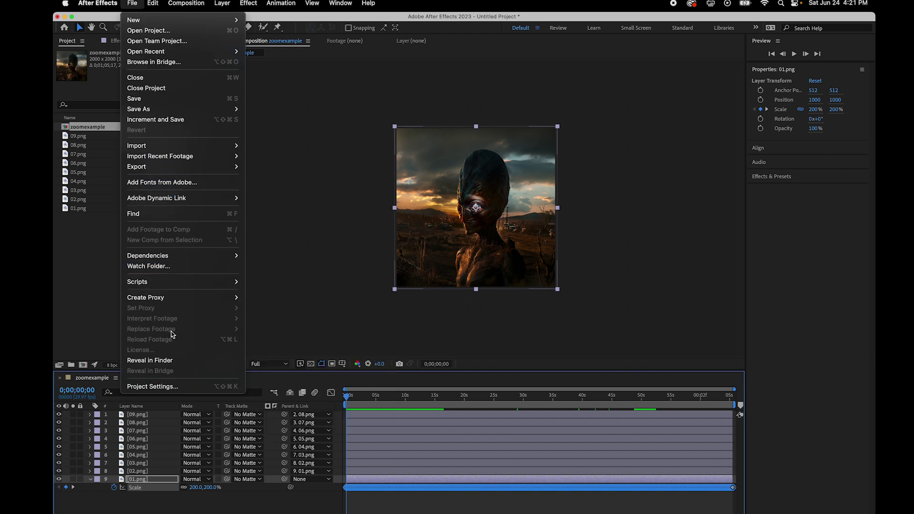
pyautogui.moveTo(175, 167)
pyautogui.click(295, 177)
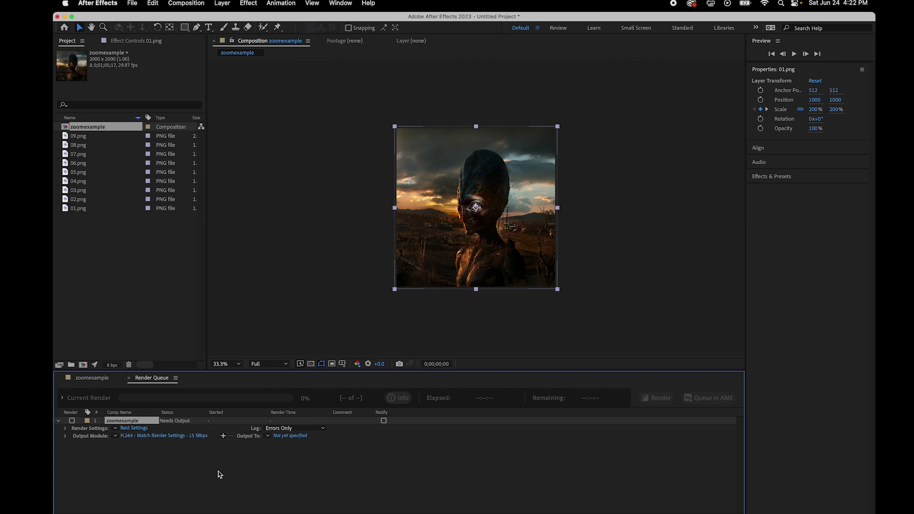
# - Save the render output as paintingZoom.mp4 on the Desktop in H.264 format and start rendering
pyautogui.click(289, 437)
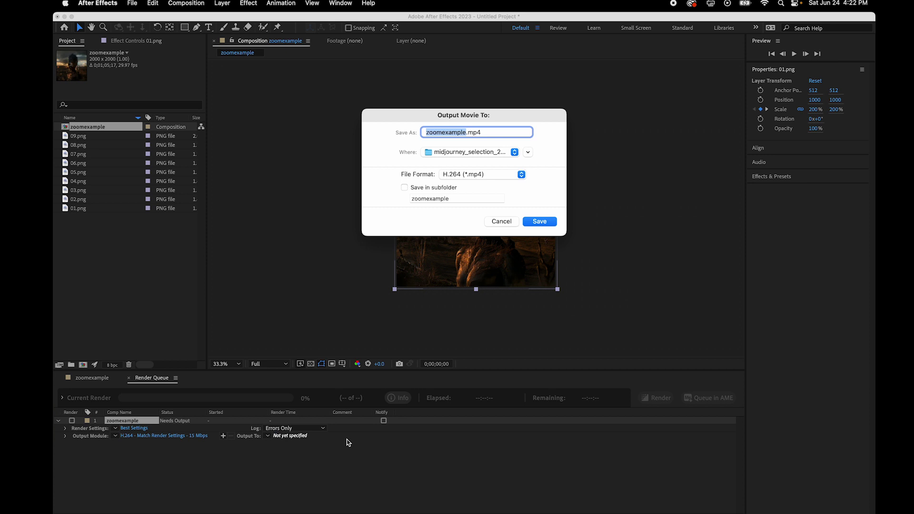
pyautogui.write('paintingZoom')
pyautogui.press('super+shift+d')
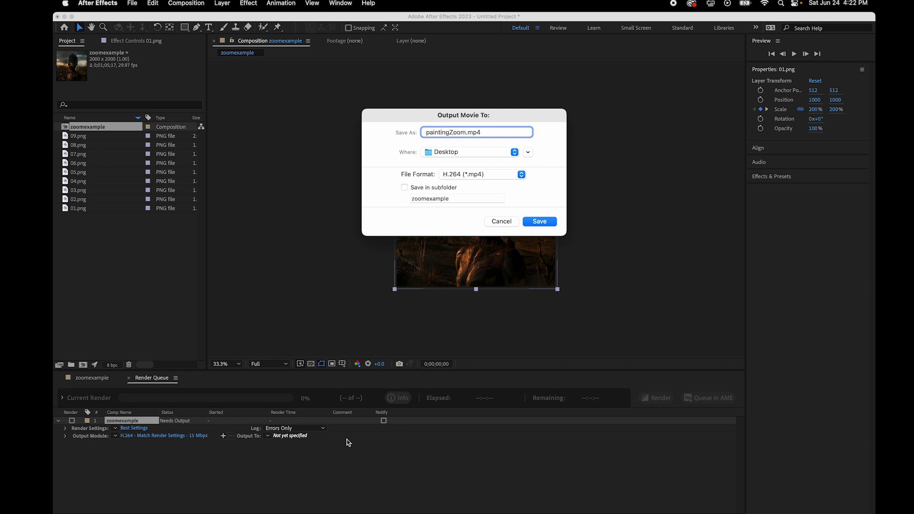
pyautogui.press('Return')
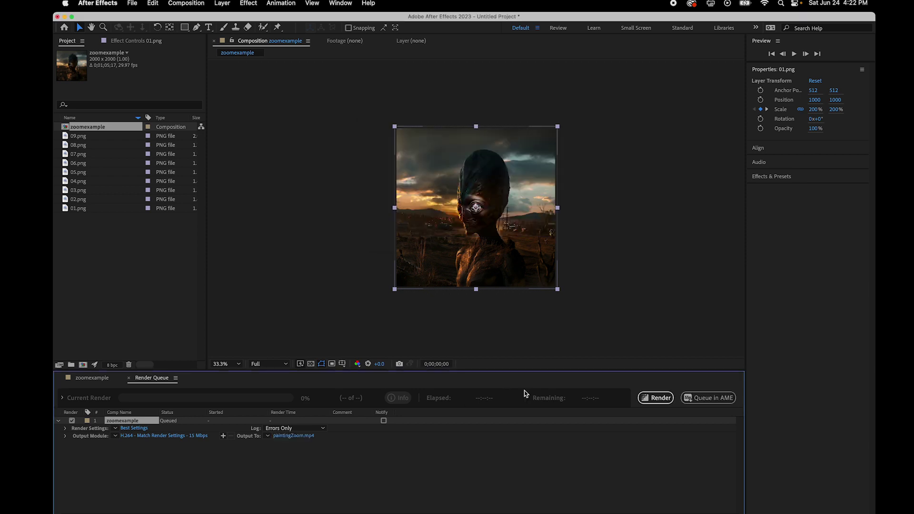
pyautogui.click(654, 401)
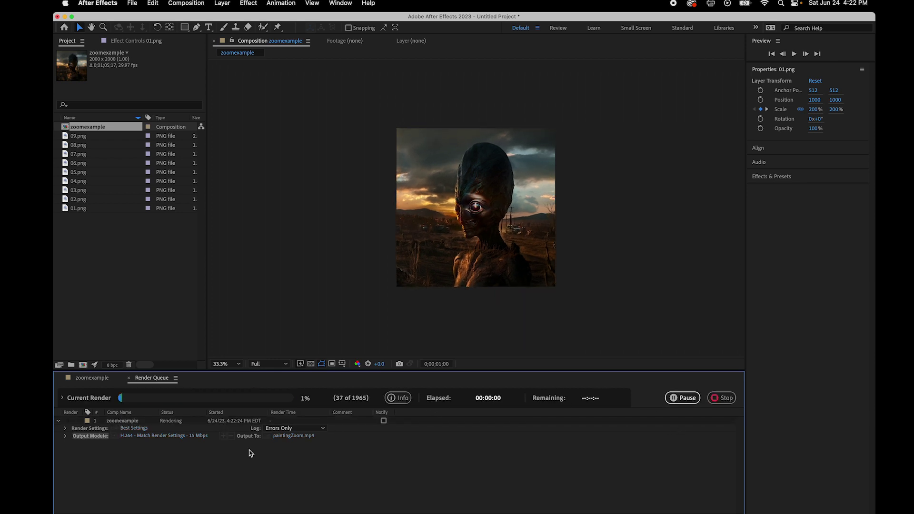